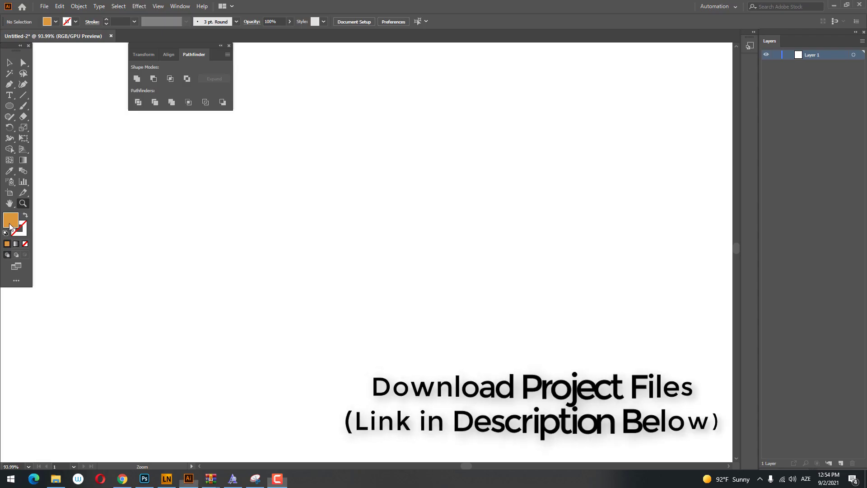
# - Choose a green fill and draw a large ellipse for the frog's head
pyautogui.click(677, 179)
pyautogui.click(620, 113)
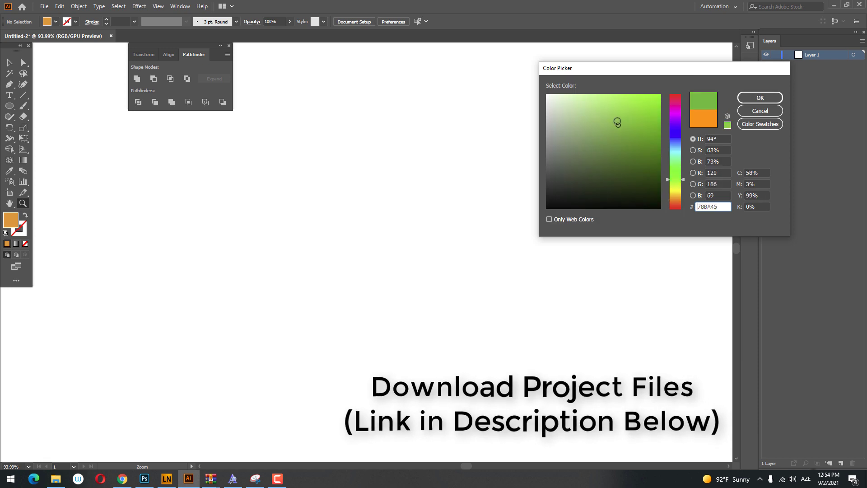
pyautogui.click(760, 98)
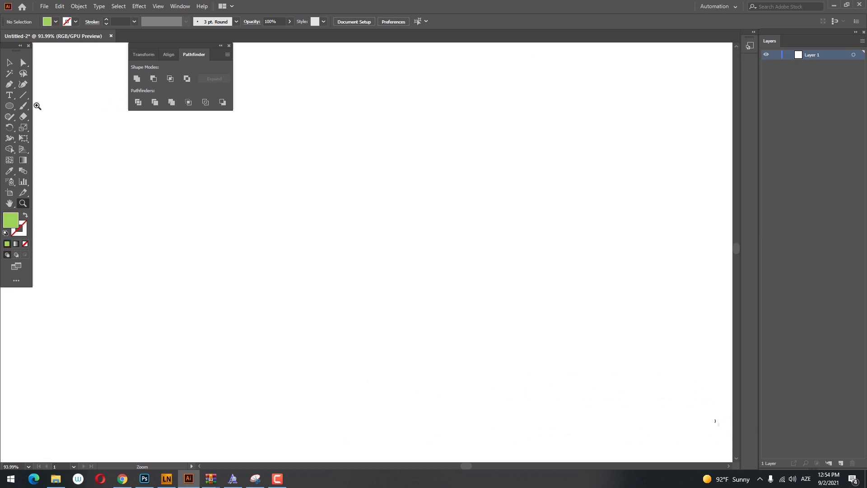
pyautogui.moveTo(245, 159); pyautogui.dragTo(479, 319)
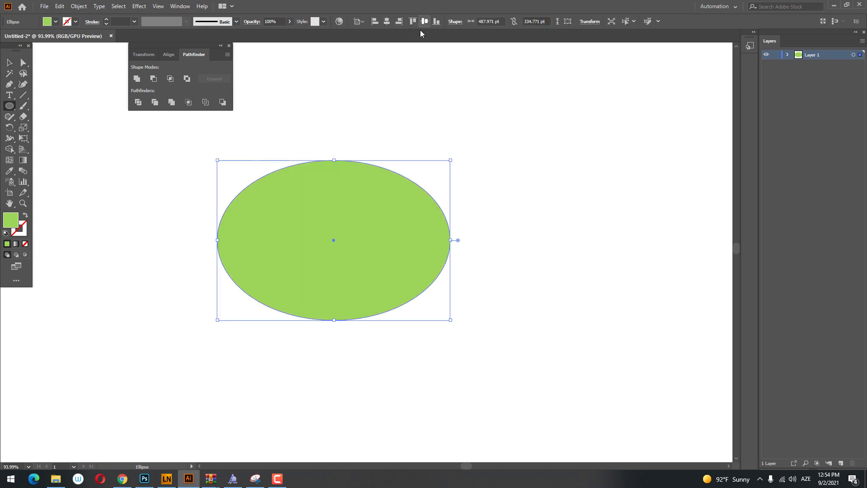
# - Change the head ellipse's fill to olive green #A6CC48
pyautogui.scroll(-2, 205, 166)
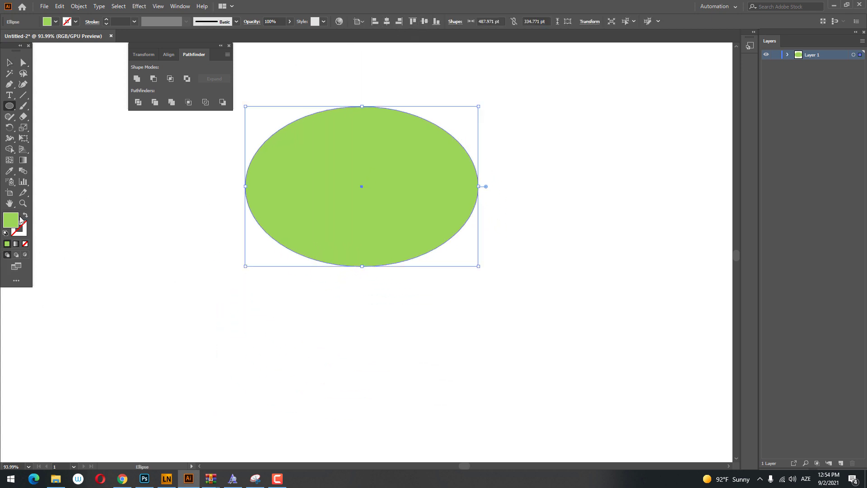
pyautogui.doubleClick(18, 219)
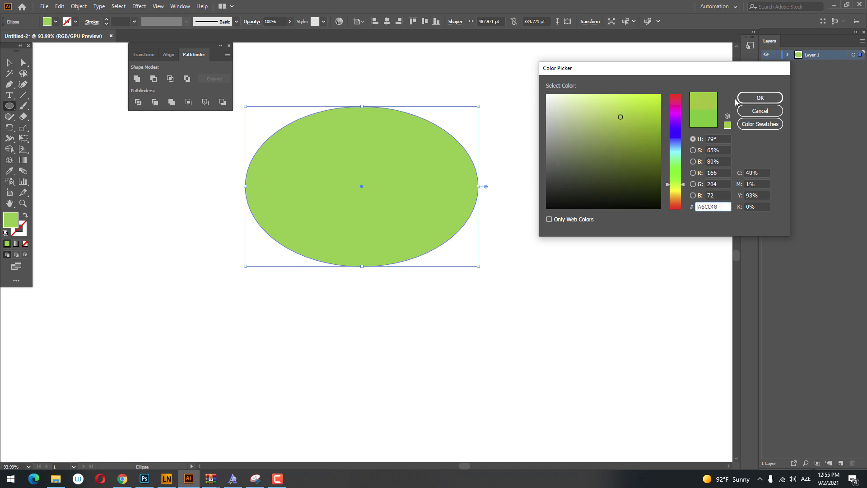
pyautogui.click(760, 97)
# - Zoom in and draw a small circle overlapping the head's upper left
pyautogui.press('z')
pyautogui.moveTo(455, 140); pyautogui.dragTo(482, 186)
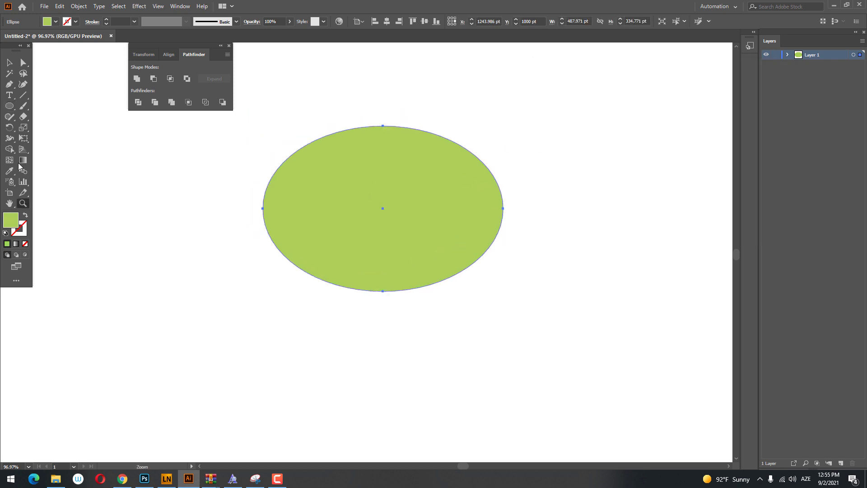
pyautogui.click(13, 109)
pyautogui.moveTo(316, 139); pyautogui.dragTo(357, 156)
# - Paste a copy of the circle in front and move it to the head's top right
pyautogui.click(60, 7)
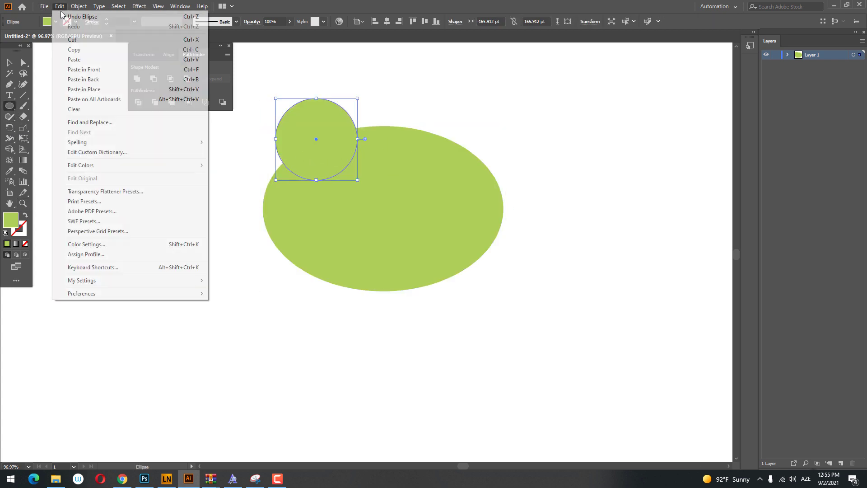
pyautogui.click(74, 50)
pyautogui.click(60, 6)
pyautogui.click(85, 70)
pyautogui.press('v')
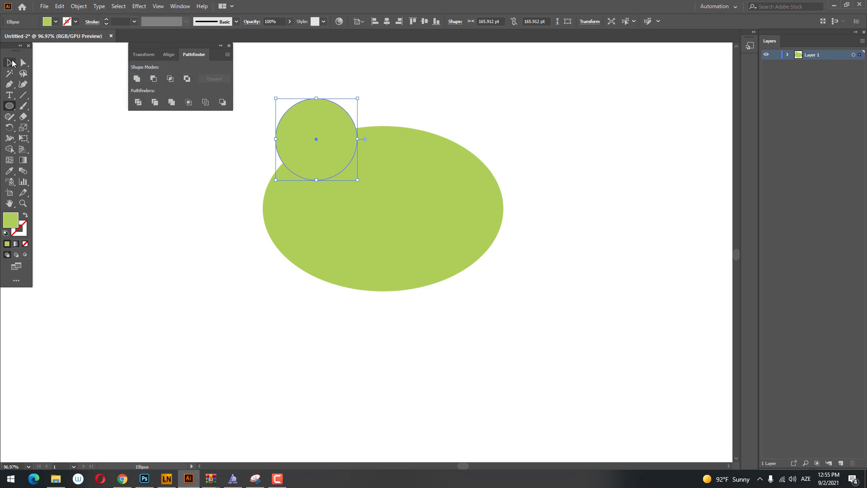
pyautogui.moveTo(329, 145); pyautogui.dragTo(464, 170)
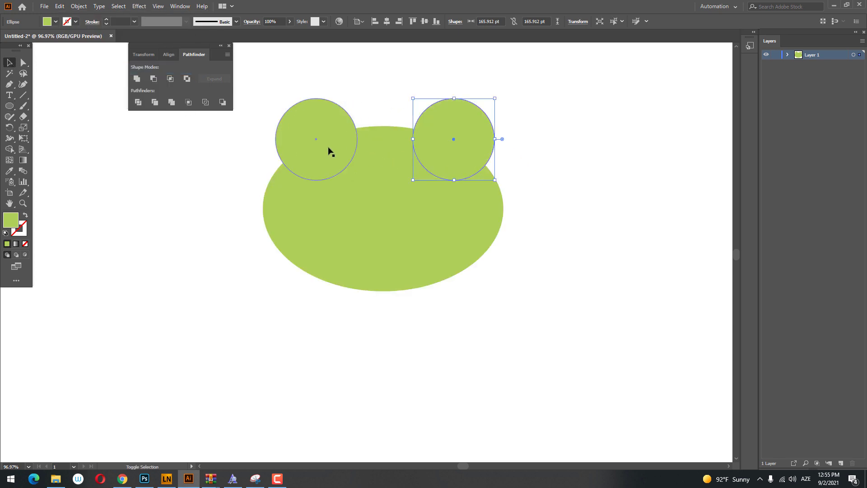
pyautogui.keyDown('shift'); pyautogui.click(329, 149); pyautogui.keyUp('shift')
pyautogui.click(576, 312)
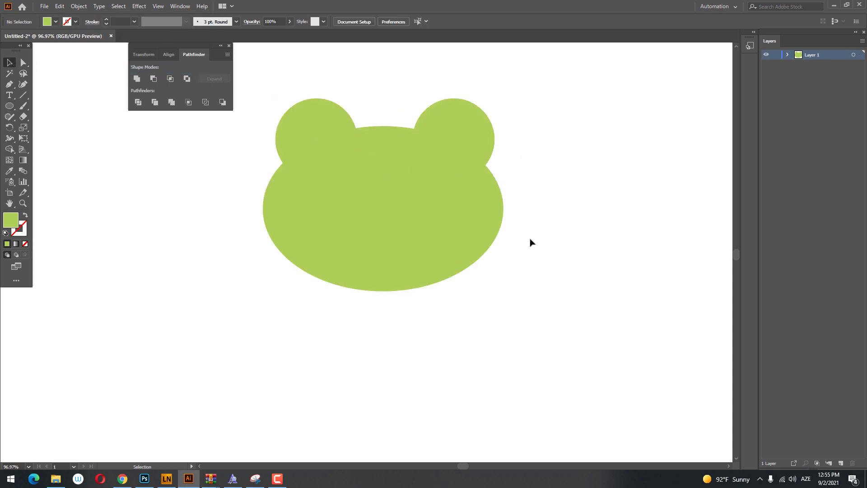
# - Paste a smaller white copy of the left bump circle to form the eyeball
pyautogui.press('z')
pyautogui.click(386, 92)
pyautogui.click(317, 185)
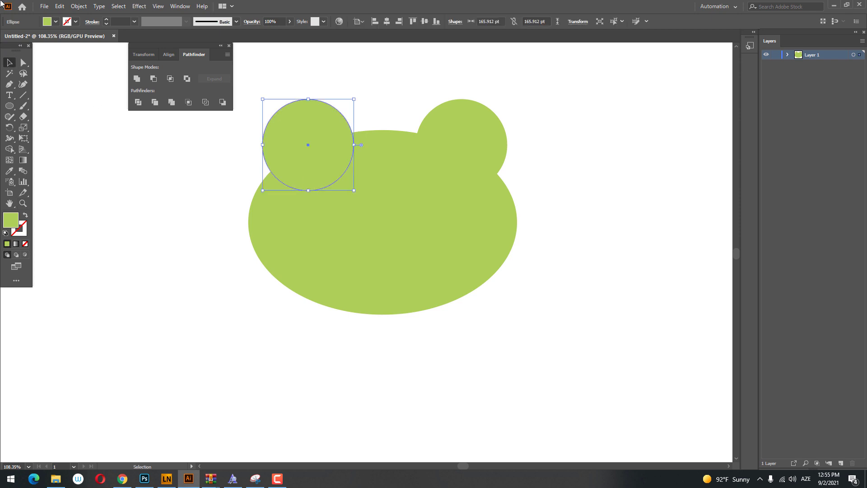
pyautogui.click(59, 7)
pyautogui.click(67, 49)
pyautogui.click(59, 7)
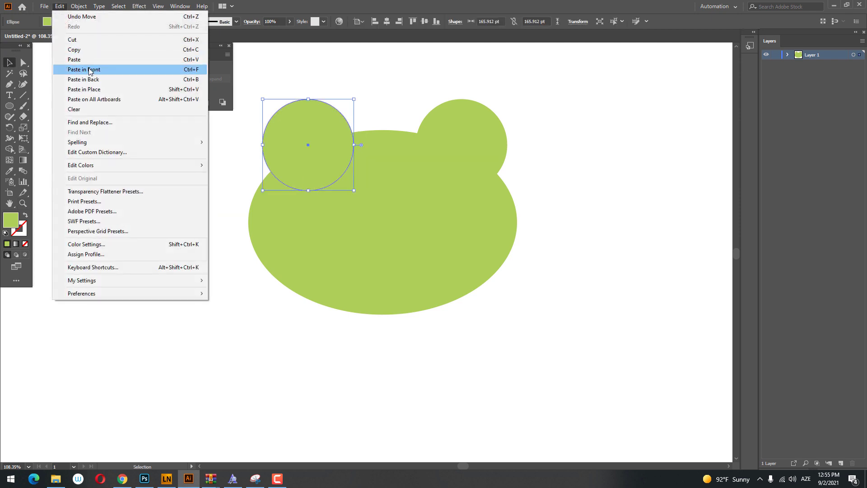
pyautogui.click(86, 68)
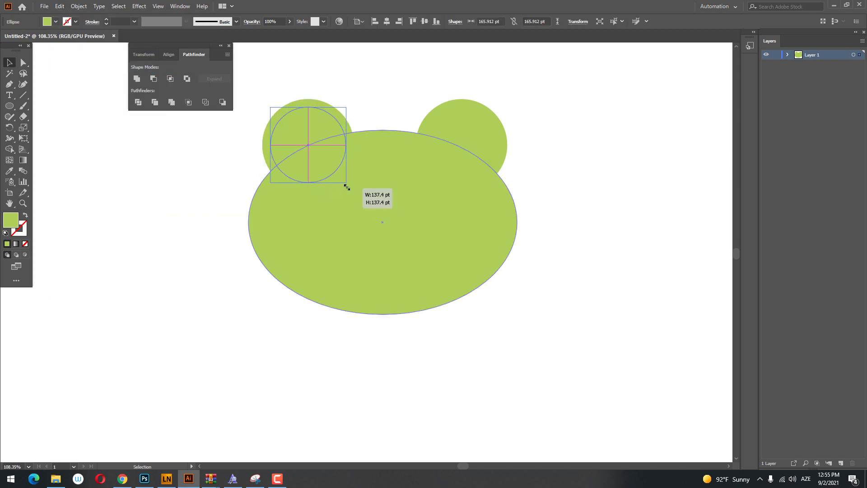
pyautogui.moveTo(352, 190); pyautogui.dragTo(345, 181)
pyautogui.click(9, 170)
pyautogui.click(36, 177)
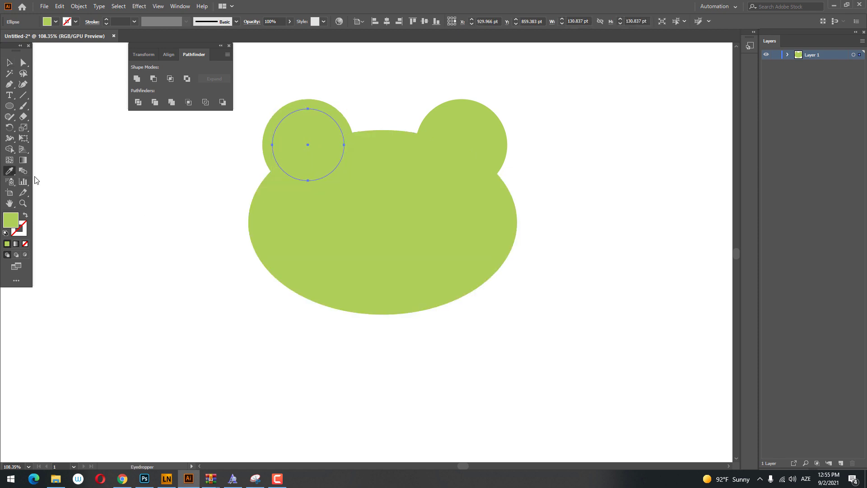
# - Delete the right bump circle
pyautogui.click(9, 64)
pyautogui.click(500, 163)
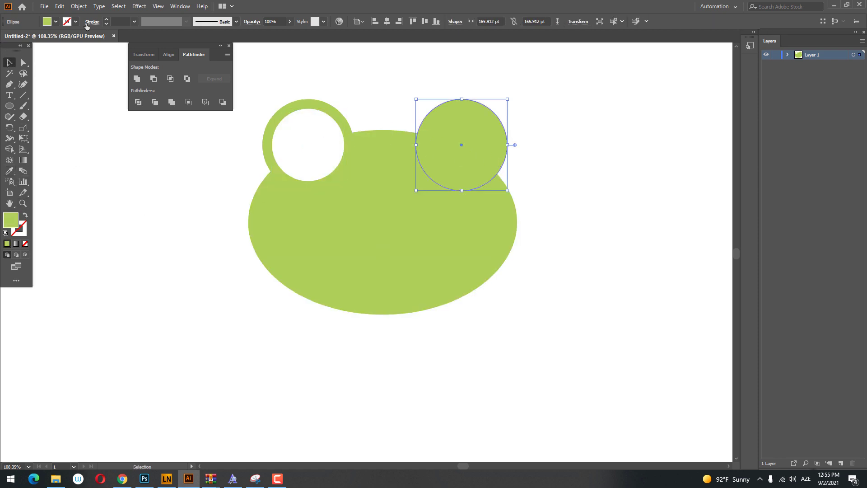
pyautogui.press('Delete')
# - Paste a shrunken copy of the eyeball and colour it near-black as the pupil
pyautogui.click(304, 151)
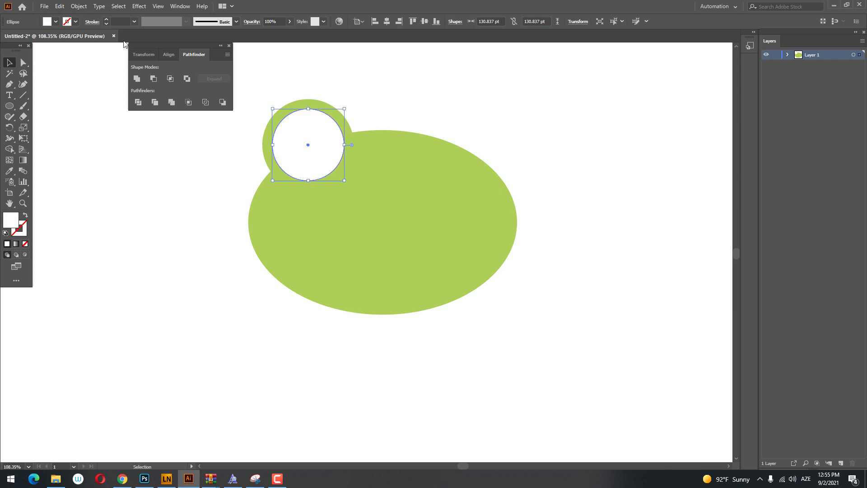
pyautogui.click(59, 6)
pyautogui.click(68, 49)
pyautogui.click(59, 6)
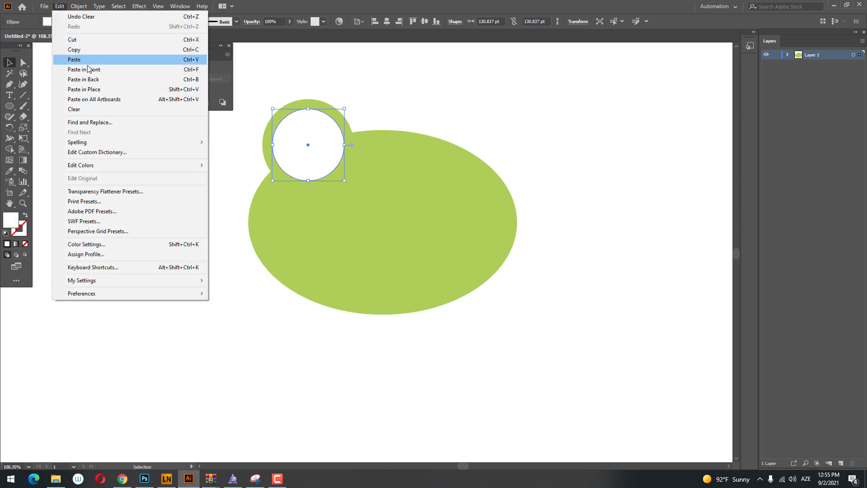
pyautogui.click(84, 69)
pyautogui.moveTo(344, 180); pyautogui.dragTo(326, 146)
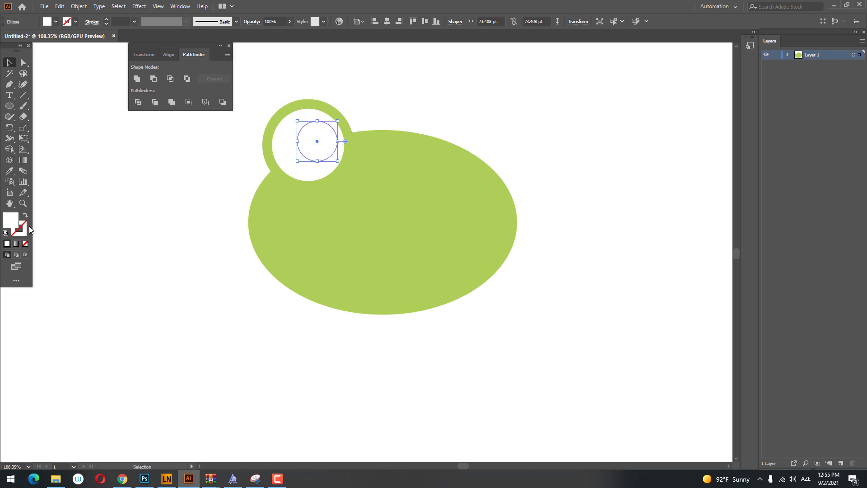
pyautogui.doubleClick(7, 227)
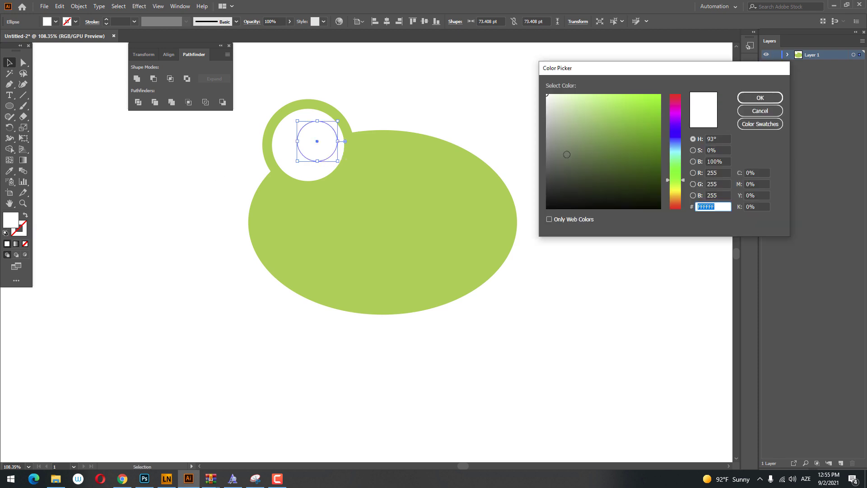
pyautogui.moveTo(567, 155); pyautogui.dragTo(554, 186)
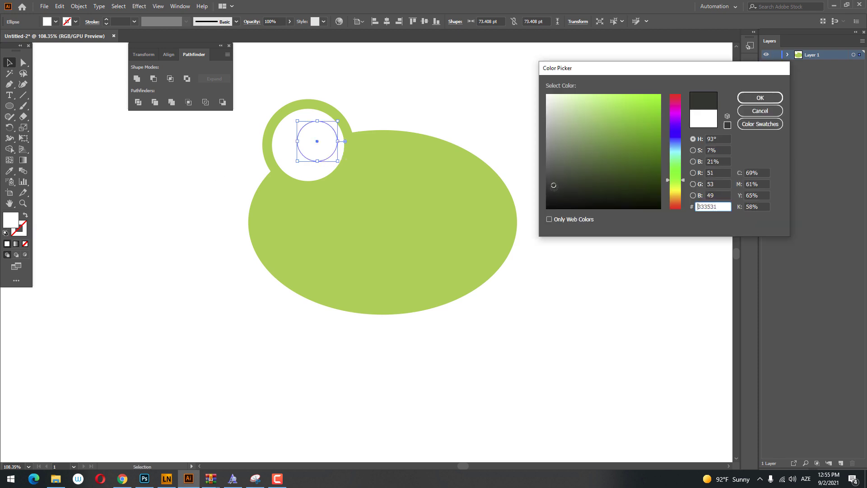
pyautogui.click(760, 98)
pyautogui.scroll(1, 282, 125)
# - Paste a smaller dark copy of the pupil, nudged down, and zoom in on the eye
pyautogui.click(59, 6)
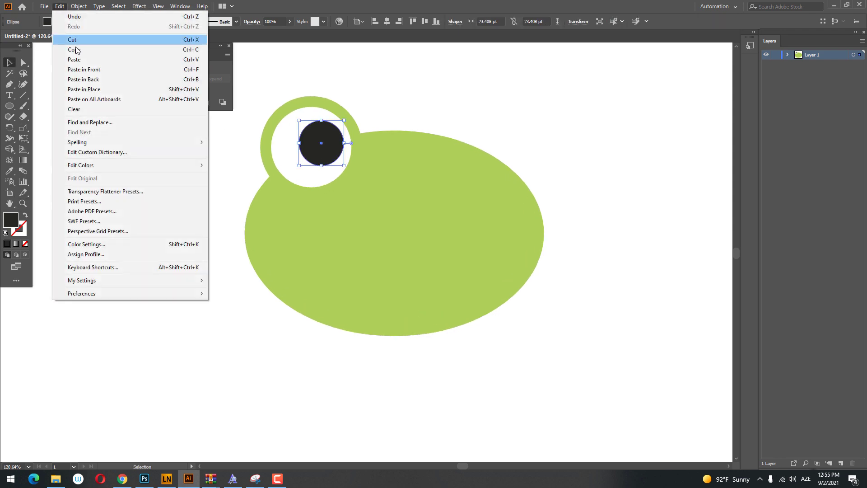
pyautogui.click(79, 49)
pyautogui.click(59, 6)
pyautogui.click(84, 69)
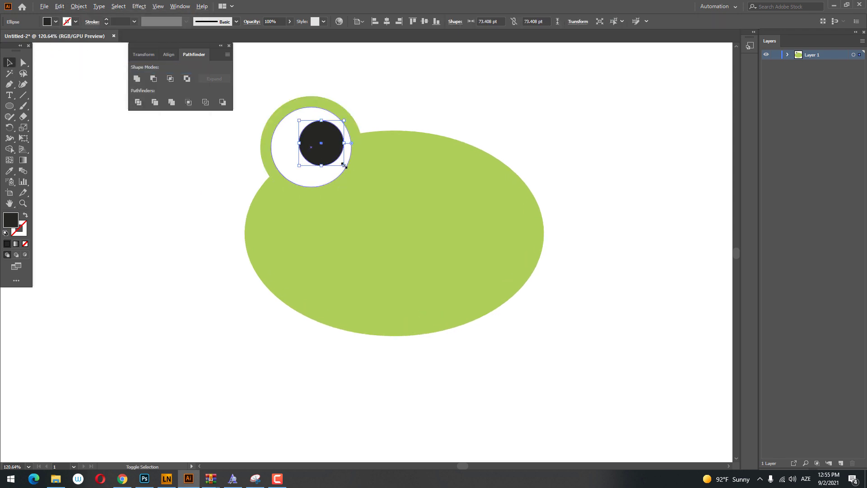
pyautogui.moveTo(344, 165)
pyautogui.mouseDown()
pyautogui.moveTo(330, 154)
pyautogui.moveTo(336, 161)
pyautogui.mouseUp()
pyautogui.press('z')
pyautogui.click(318, 142)
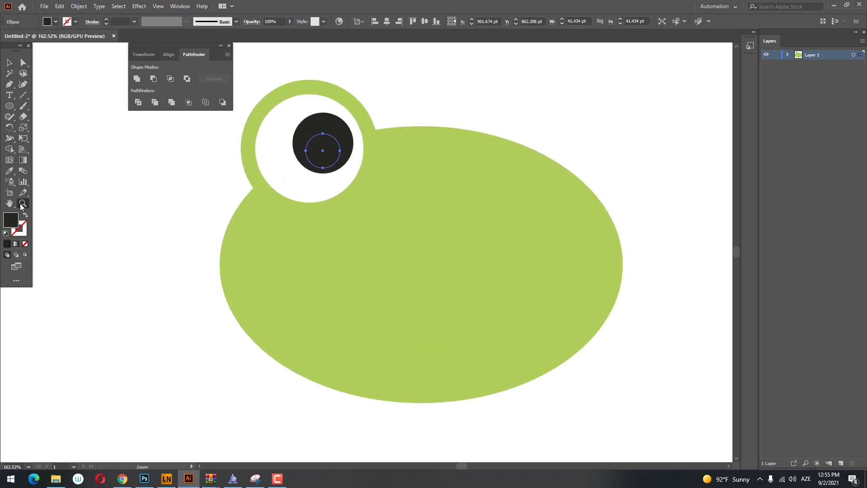
# - Give the small pupil circle a vertical gradient fill
pyautogui.click(23, 160)
pyautogui.click(333, 152)
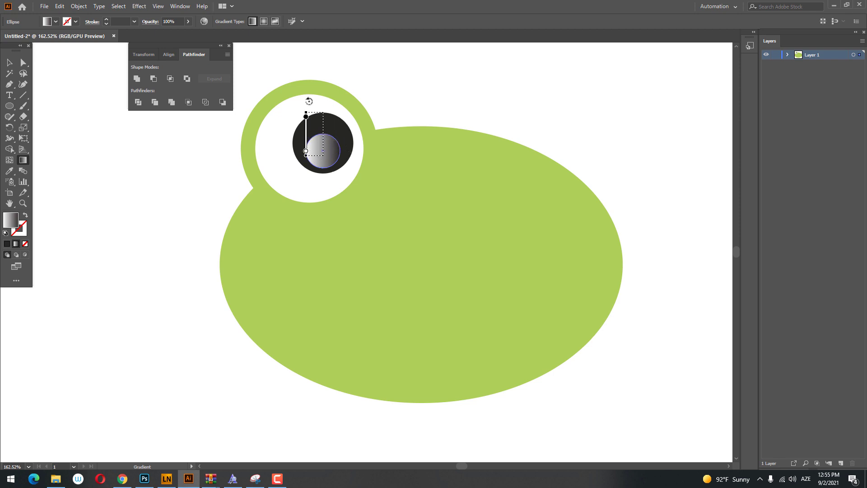
pyautogui.moveTo(305, 111); pyautogui.dragTo(323, 116)
pyautogui.moveTo(326, 146); pyautogui.dragTo(327, 157)
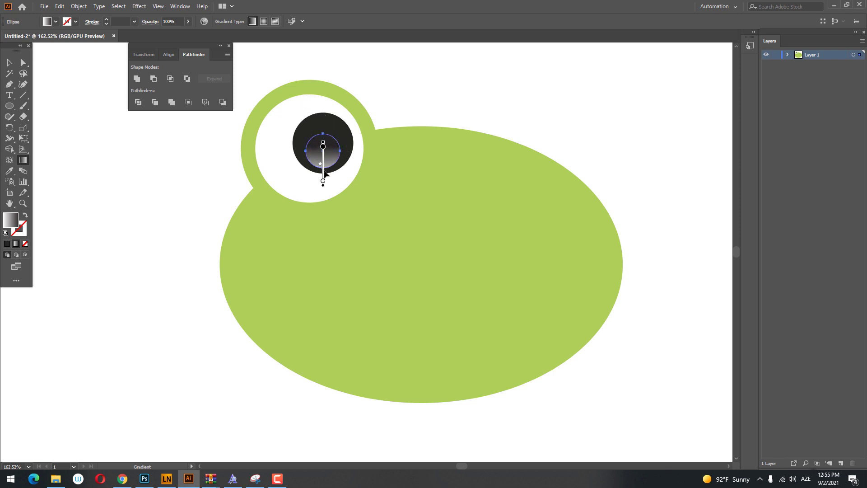
pyautogui.click(9, 62)
pyautogui.moveTo(364, 257); pyautogui.dragTo(345, 275)
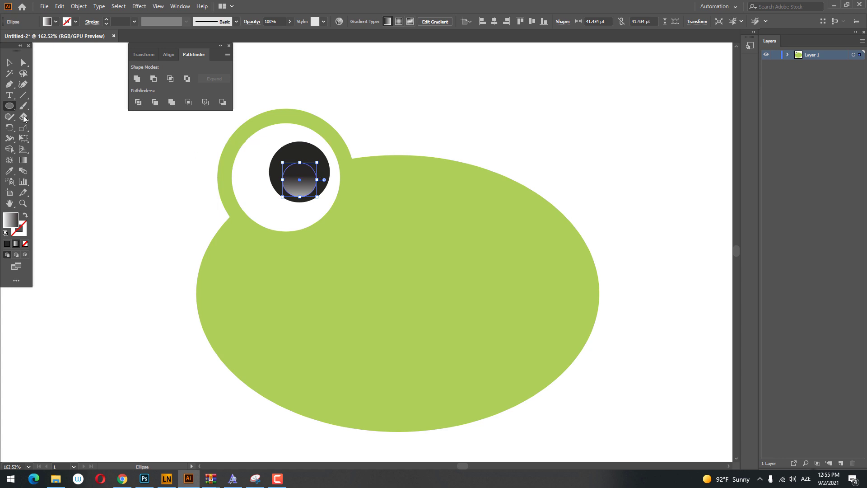
pyautogui.click(75, 114)
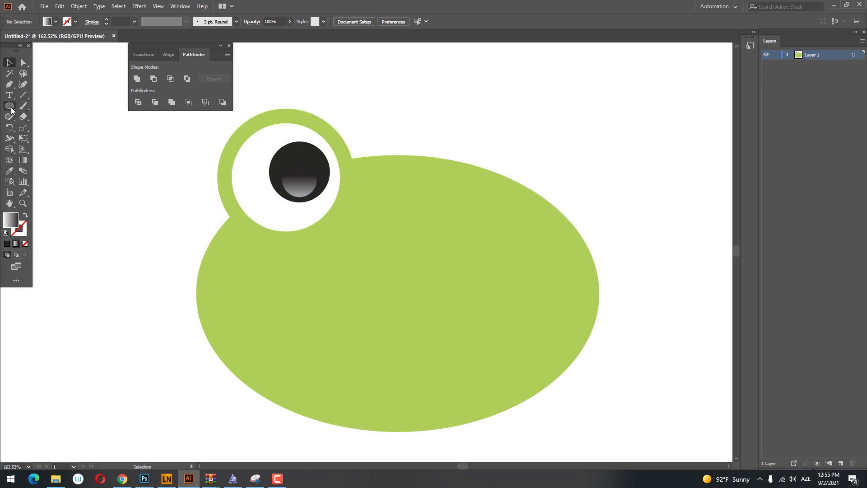
# - Draw a small solid-white highlight circle inside the pupil
pyautogui.moveTo(329, 173); pyautogui.dragTo(324, 171)
pyautogui.click(11, 172)
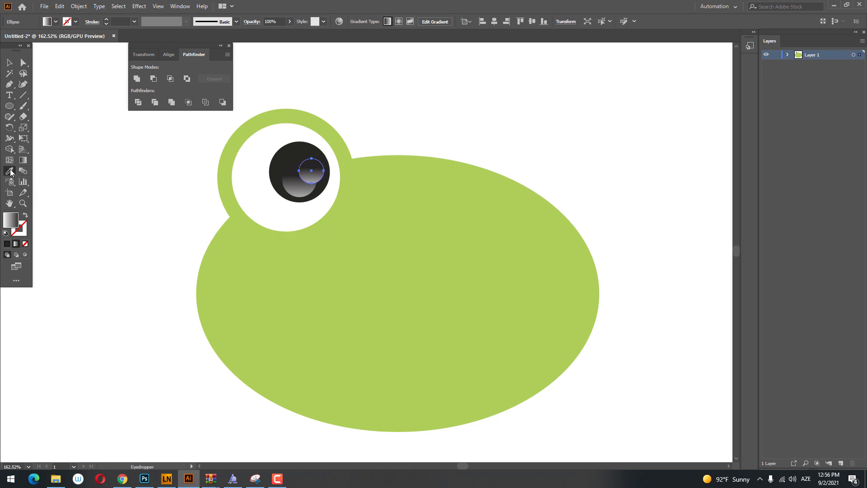
pyautogui.click(249, 166)
# - Paste a copy of the highlight in back and move it to the pupil's upper left
pyautogui.click(8, 62)
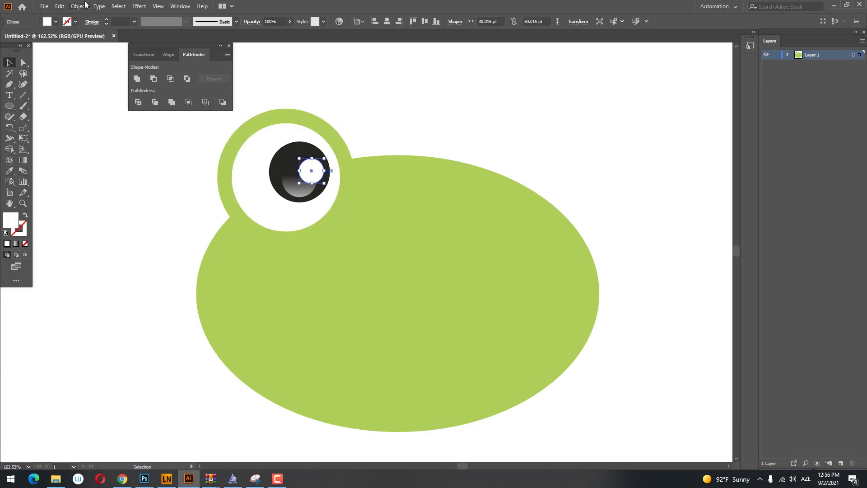
pyautogui.click(59, 6)
pyautogui.click(74, 49)
pyautogui.click(59, 6)
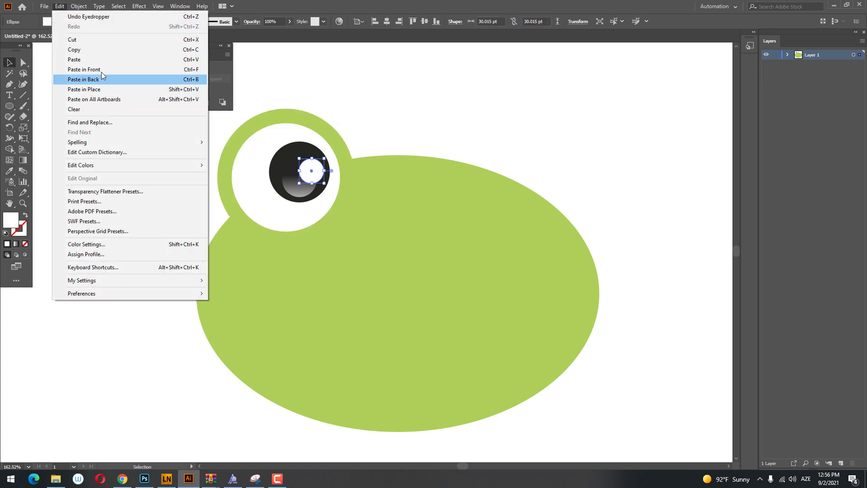
pyautogui.click(101, 77)
pyautogui.moveTo(311, 171); pyautogui.dragTo(273, 155)
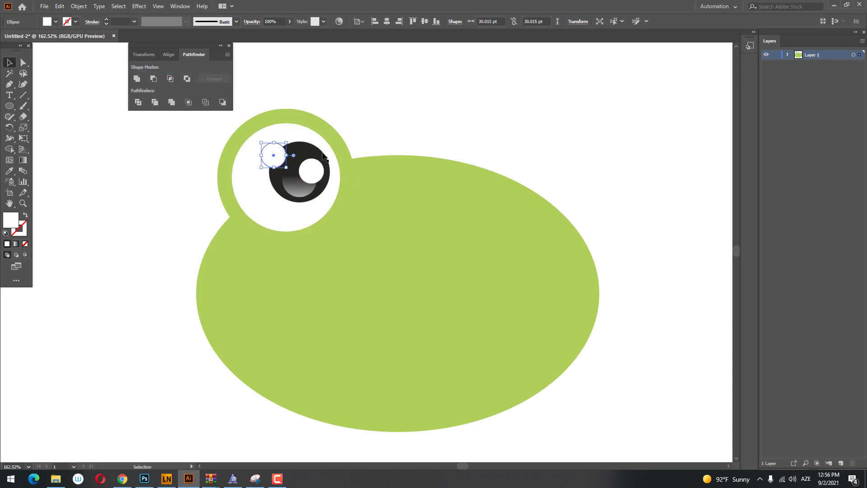
pyautogui.scroll(-5, 324, 155)
pyautogui.scroll(2, 269, 199)
pyautogui.scroll(2, 229, 175)
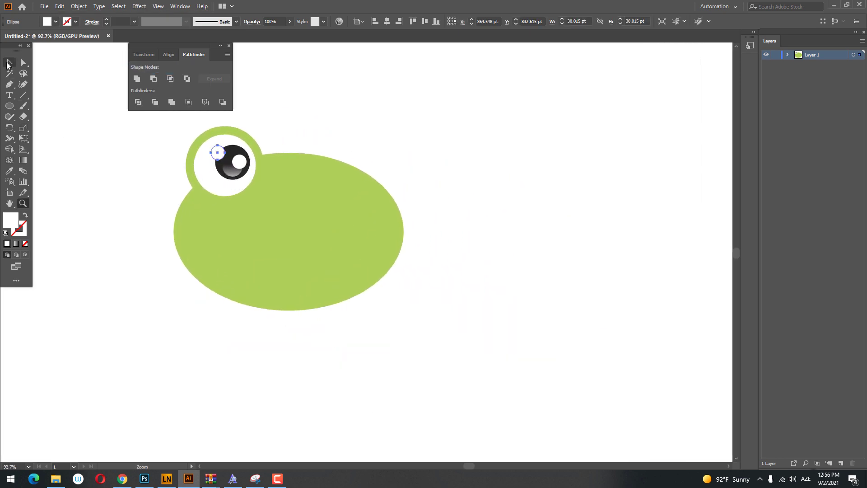
pyautogui.click(8, 65)
# - Copy the green eye circle and zoom in, undoing a trial ellipse over the eye
pyautogui.hscroll(1, 281, 232)
pyautogui.click(219, 205)
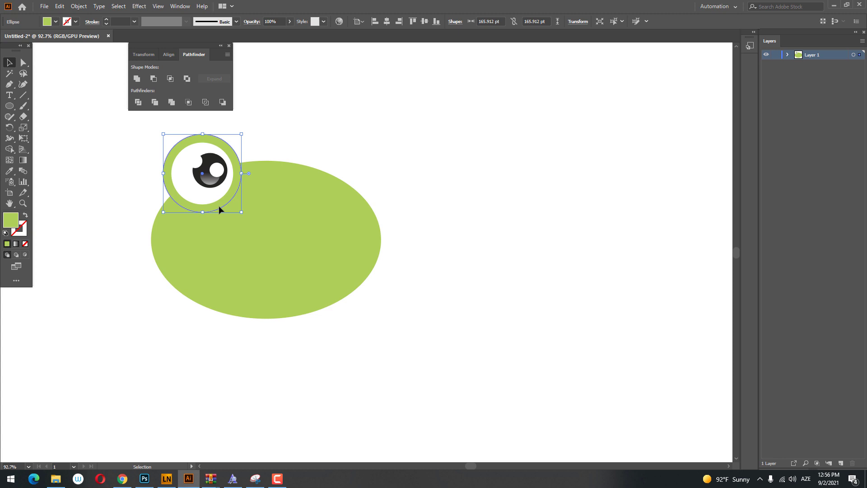
pyautogui.click(59, 6)
pyautogui.click(86, 51)
pyautogui.click(405, 148)
pyautogui.moveTo(167, 137); pyautogui.dragTo(164, 135)
pyautogui.press('z')
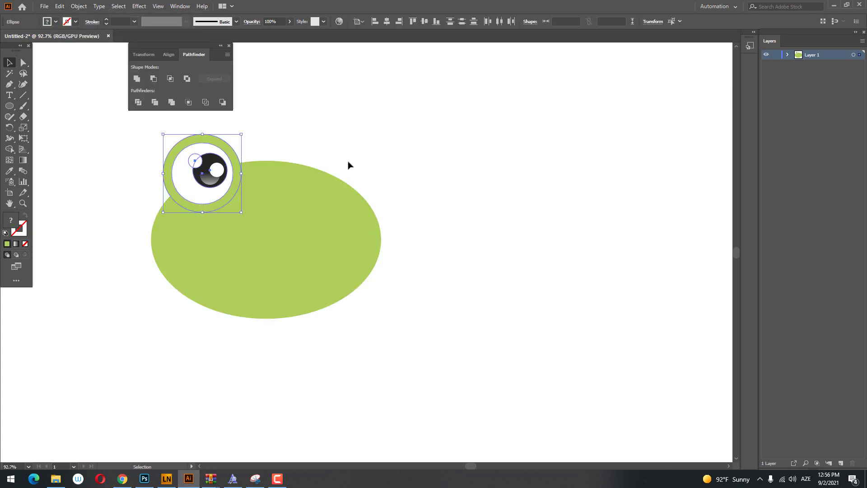
pyautogui.moveTo(263, 135); pyautogui.dragTo(264, 168)
pyautogui.click(10, 117)
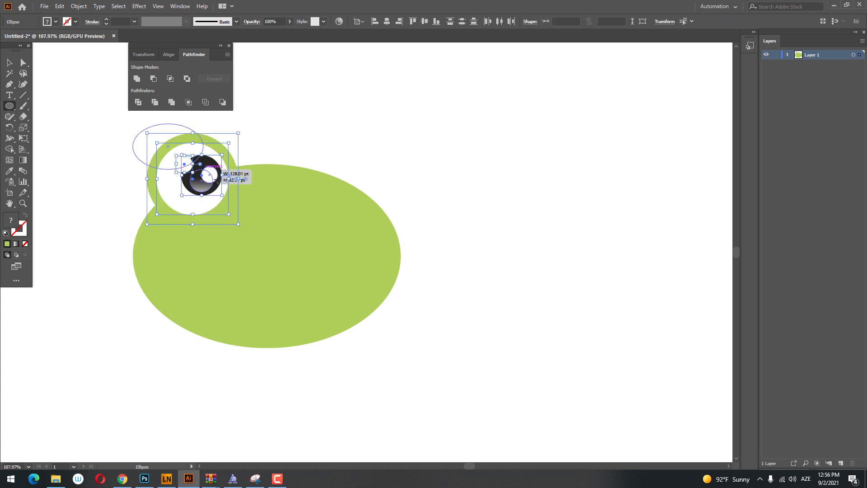
pyautogui.moveTo(181, 149); pyautogui.dragTo(226, 176)
pyautogui.hotkey('ctrl', 'z')
pyautogui.press('v')
pyautogui.click(247, 124)
# - Paste a copy of the green ring circle in front and offset it upward
pyautogui.click(230, 163)
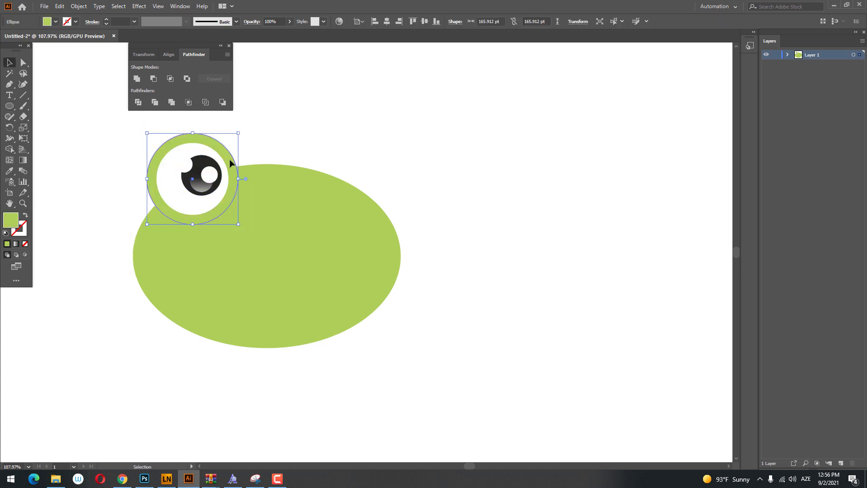
pyautogui.click(59, 6)
pyautogui.click(75, 49)
pyautogui.click(59, 6)
pyautogui.click(84, 69)
pyautogui.moveTo(230, 162); pyautogui.dragTo(231, 134)
pyautogui.hotkey('ctrl', 'z')
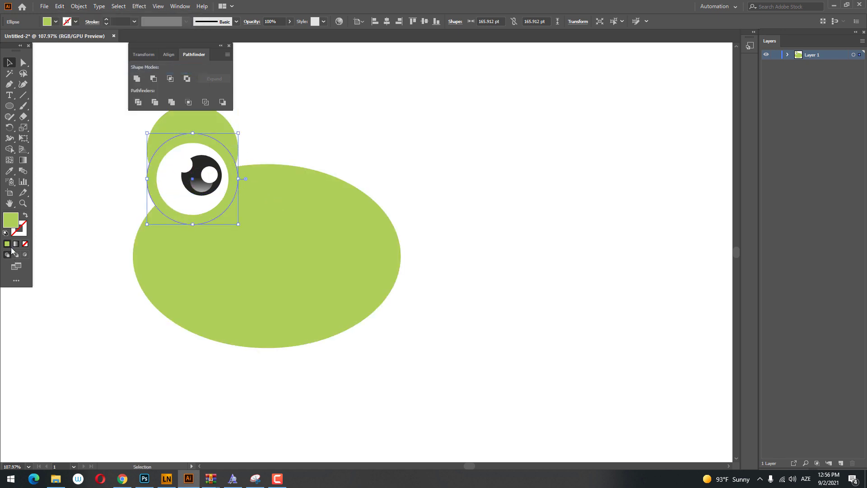
# - Recolour the ring a darker green and apply that green to the body
pyautogui.click(623, 131)
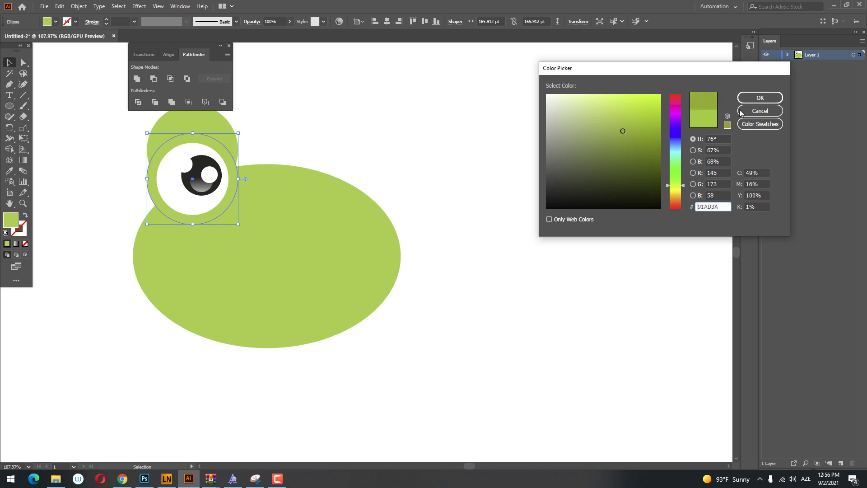
pyautogui.click(760, 97)
pyautogui.click(316, 279)
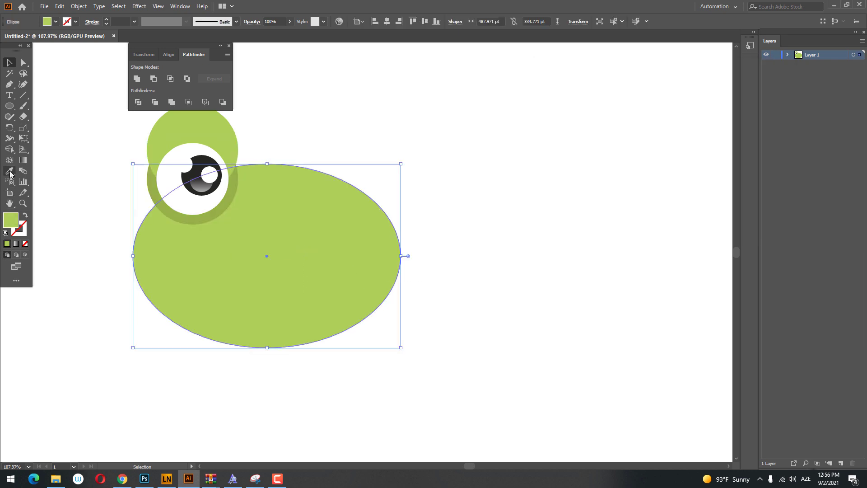
pyautogui.click(233, 177)
# - Divide the top light-green circle and the eye ring with Pathfinder
pyautogui.press('z')
pyautogui.scroll(-1, 271, 197)
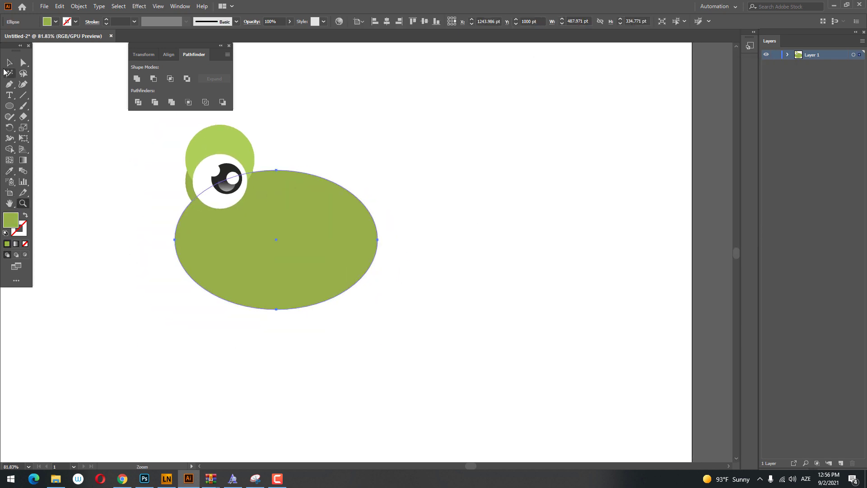
pyautogui.click(9, 62)
pyautogui.scroll(1, 257, 144)
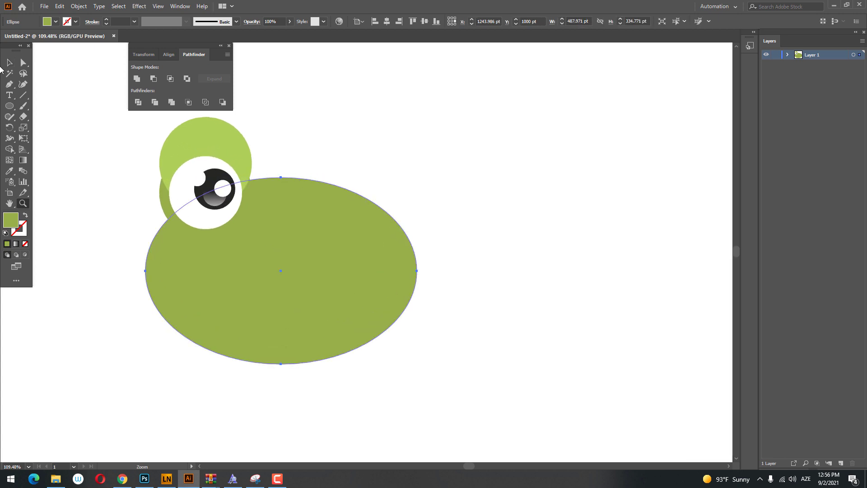
pyautogui.click(174, 144)
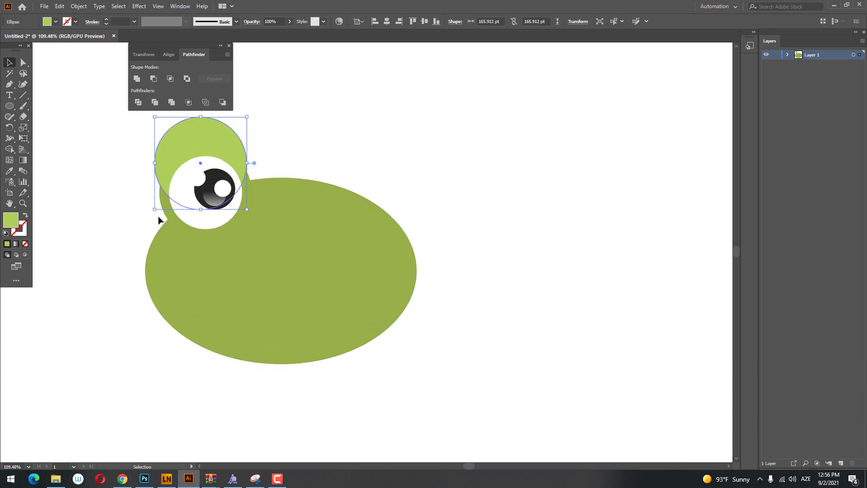
pyautogui.keyDown('shift'); pyautogui.click(162, 205); pyautogui.keyUp('shift')
pyautogui.click(134, 101)
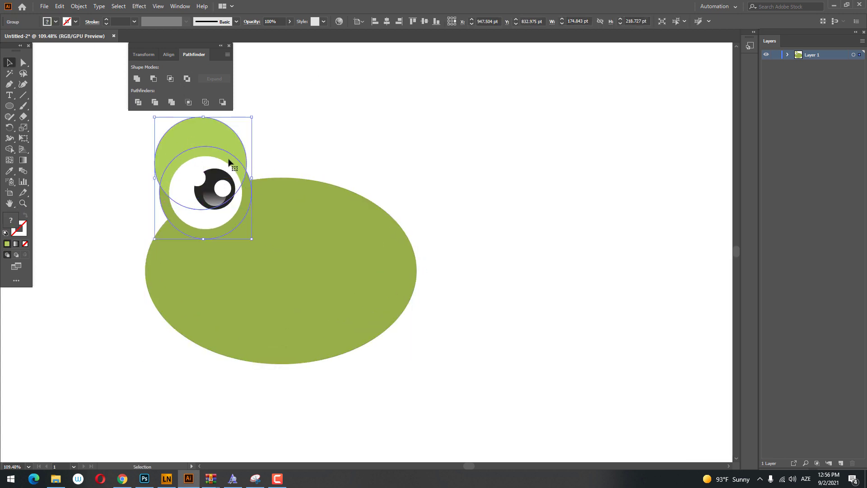
# - Ungroup the divided pieces and delete the leftover top piece
pyautogui.rightClick(228, 162)
pyautogui.click(283, 229)
pyautogui.click(260, 167)
pyautogui.click(242, 144)
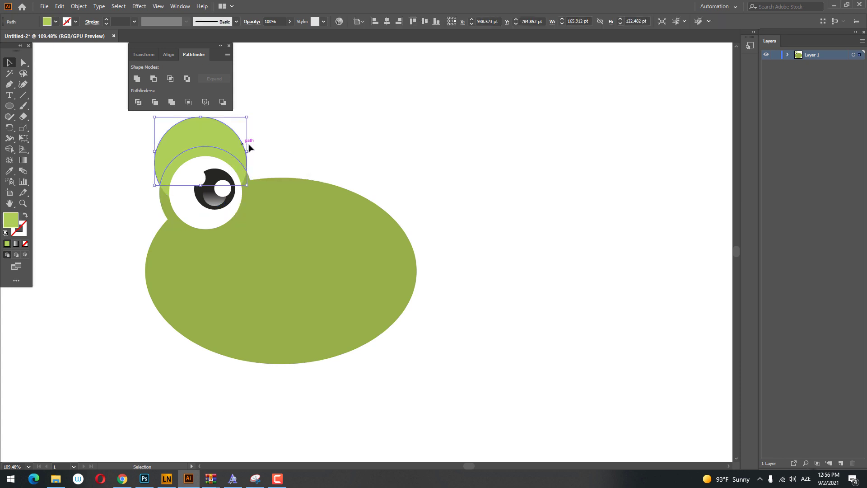
pyautogui.press('Delete')
pyautogui.scroll(-1, 351, 238)
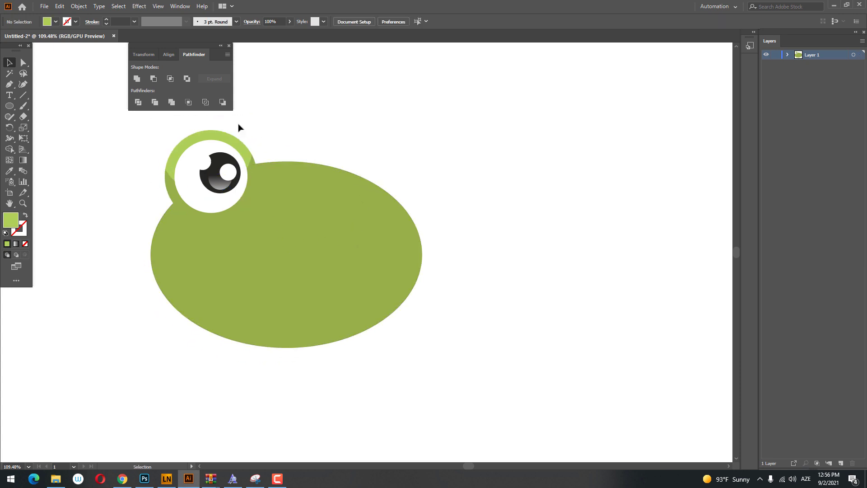
pyautogui.moveTo(177, 170); pyautogui.dragTo(346, 186)
# - Reselect around the eye ring and undo the last change
pyautogui.hotkey('ctrl', 'shift', 'a')
pyautogui.moveTo(215, 179); pyautogui.dragTo(217, 182)
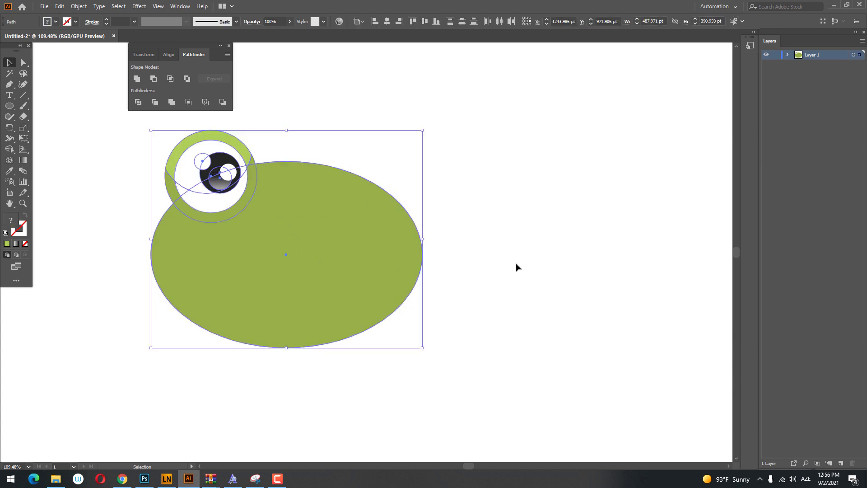
pyautogui.click(517, 265)
pyautogui.click(221, 214)
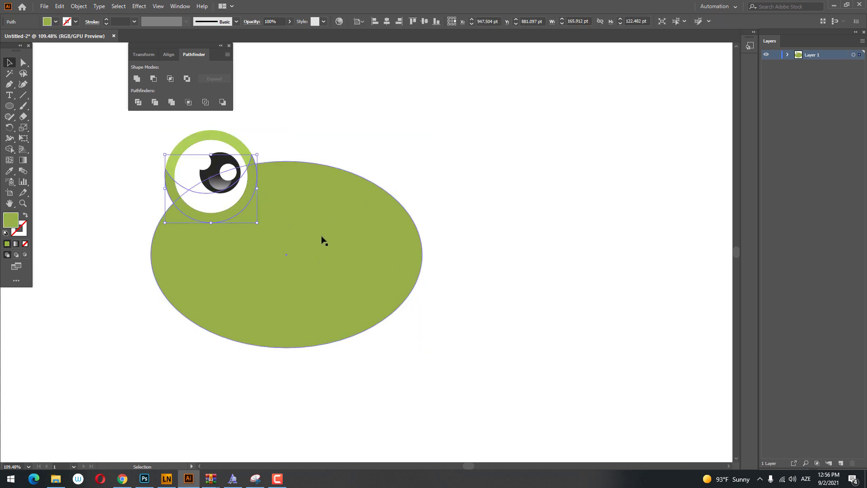
pyautogui.hotkey('ctrl', 'z')
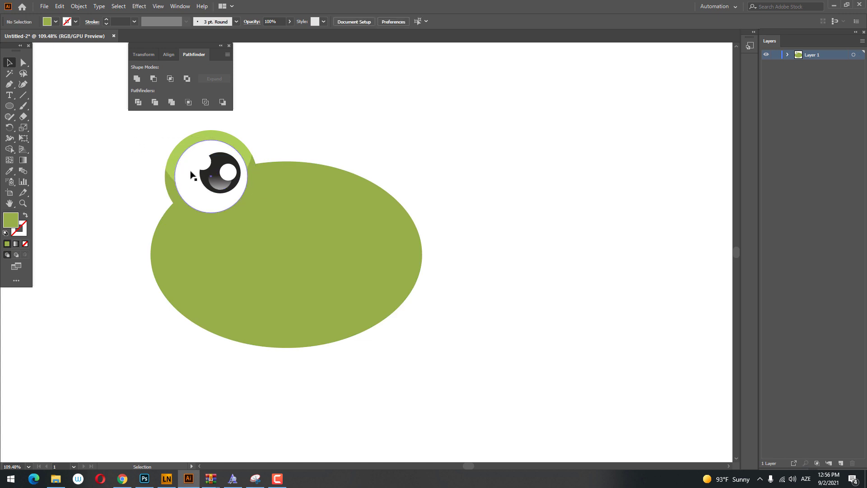
# - Paste a slightly smaller copy of the white eye circle in front, filled CCD6DB
pyautogui.click(60, 6)
pyautogui.click(85, 50)
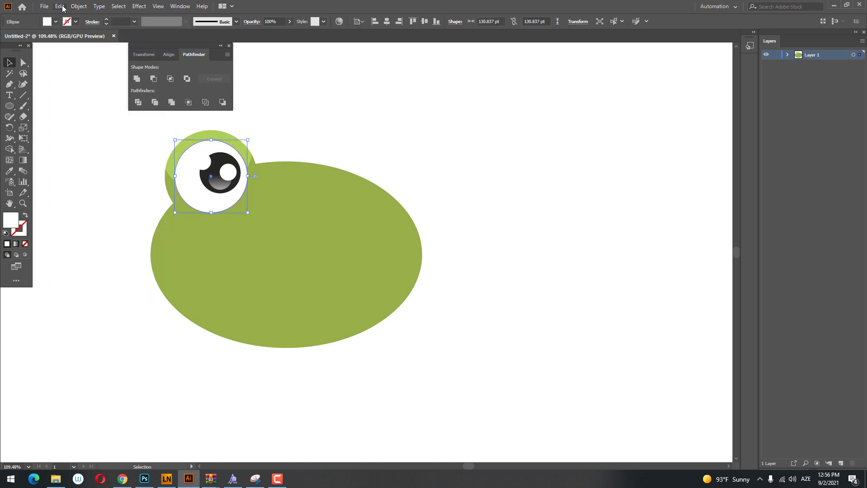
pyautogui.click(59, 7)
pyautogui.click(101, 69)
pyautogui.moveTo(248, 212); pyautogui.dragTo(242, 208)
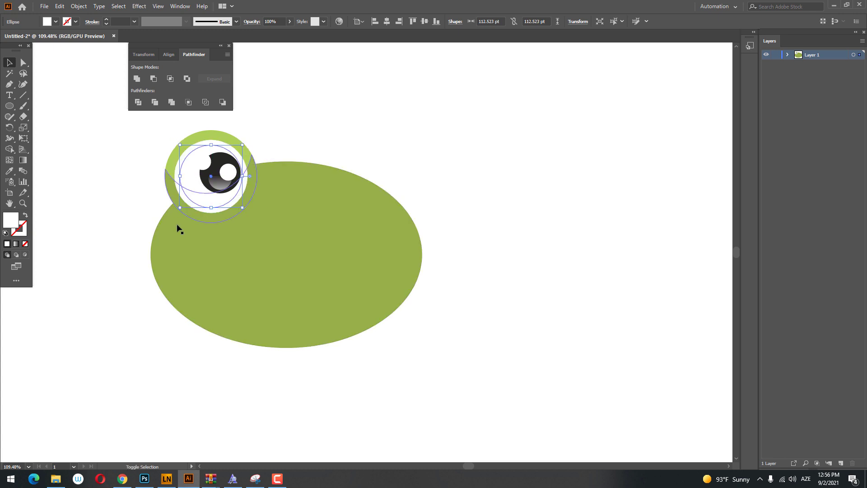
pyautogui.doubleClick(7, 225)
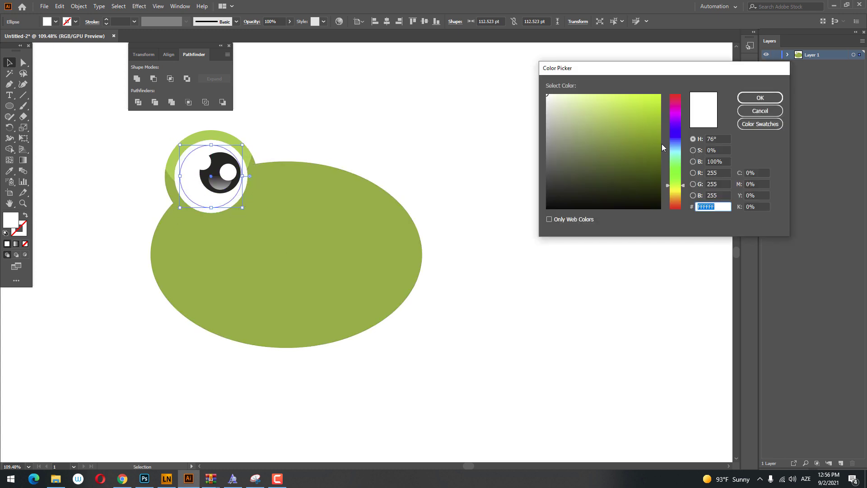
pyautogui.click(674, 144)
pyautogui.click(553, 105)
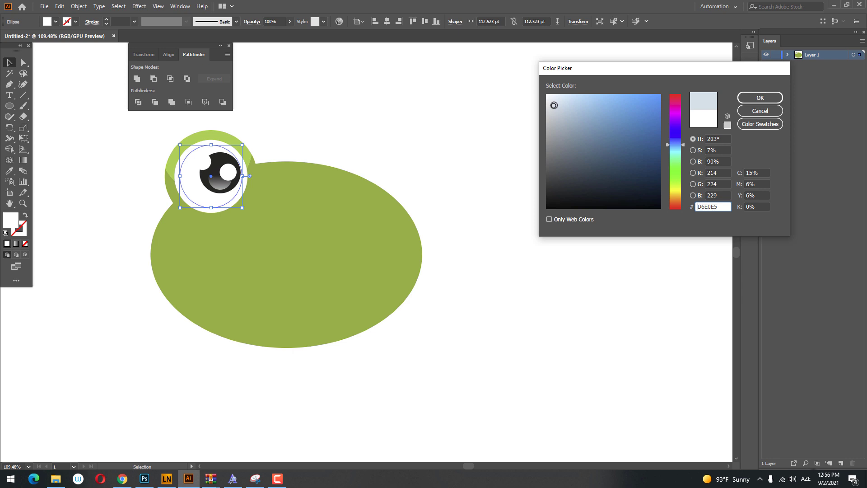
pyautogui.click(775, 99)
# - Undo a stray paste and copy the blue-grey circle
pyautogui.scroll(3, 152, 134)
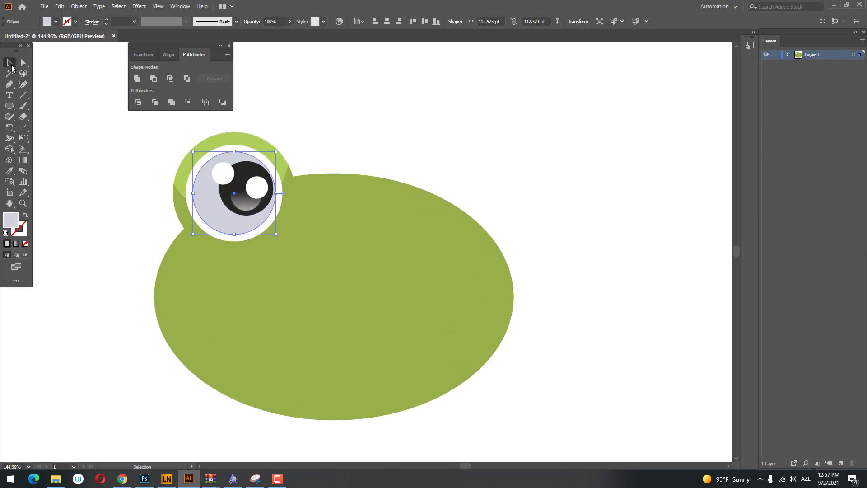
pyautogui.click(55, 7)
pyautogui.click(72, 60)
pyautogui.hotkey('ctrl', 'z')
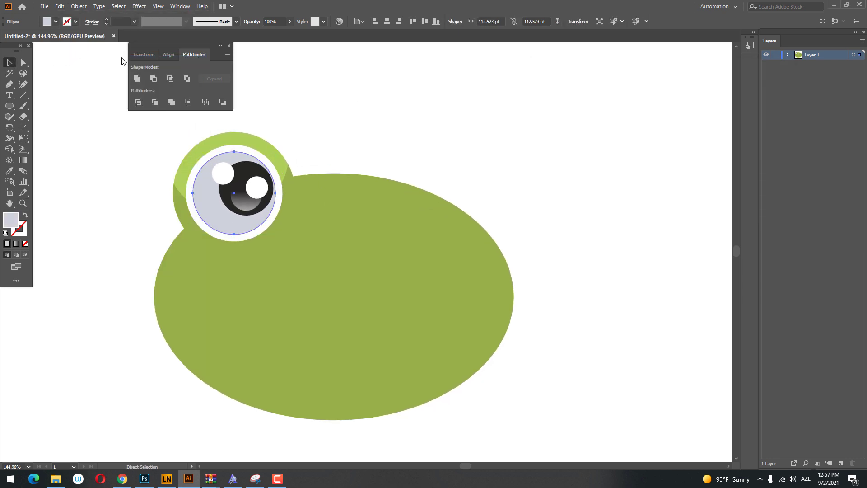
pyautogui.click(60, 7)
pyautogui.click(87, 50)
# - Divide the blue-grey circle with an up-right offset copy and ungroup the pieces
pyautogui.click(59, 7)
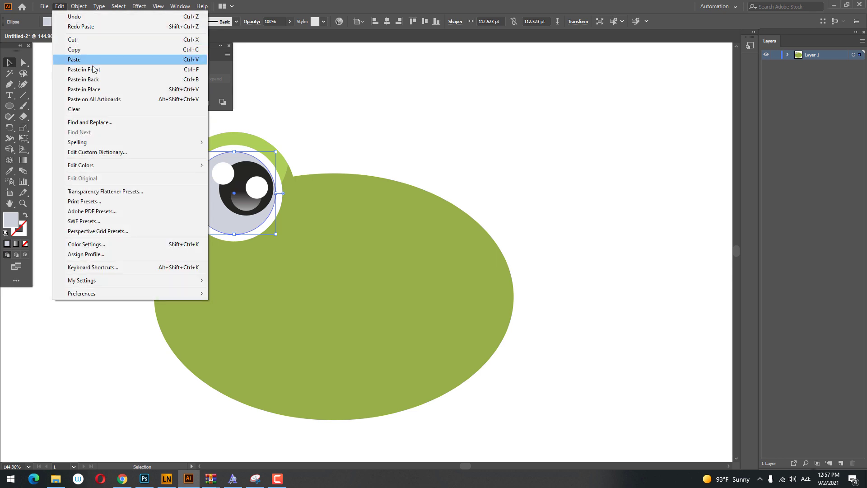
pyautogui.click(86, 64)
pyautogui.moveTo(233, 234); pyautogui.dragTo(241, 217)
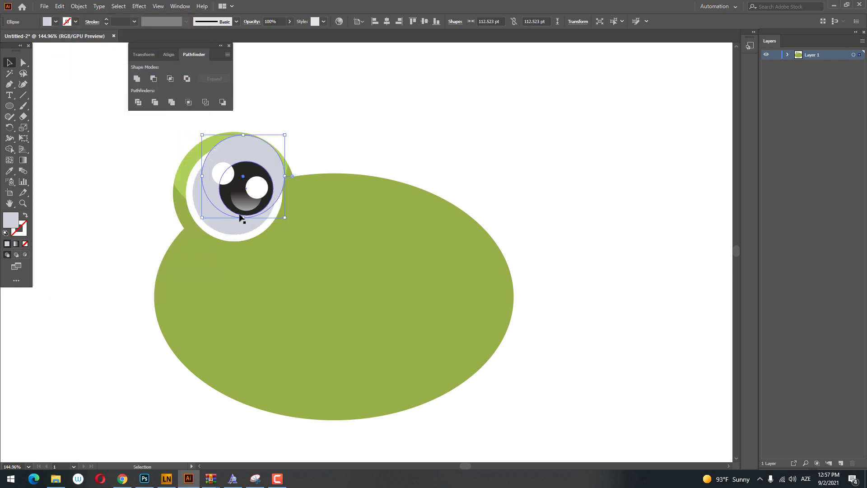
pyautogui.keyDown('shift'); pyautogui.click(231, 234); pyautogui.keyUp('shift')
pyautogui.click(140, 104)
pyautogui.rightClick(203, 211)
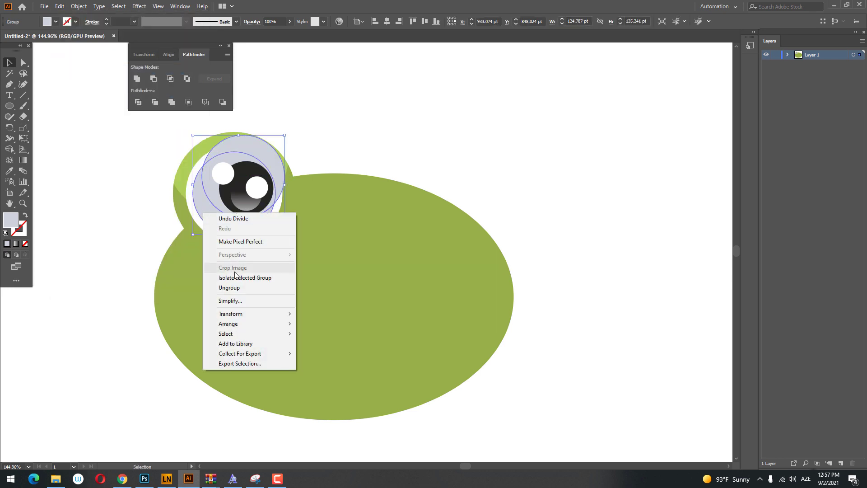
pyautogui.click(229, 287)
# - Select the upper circle piece and zoom out to the whole frog
pyautogui.click(265, 148)
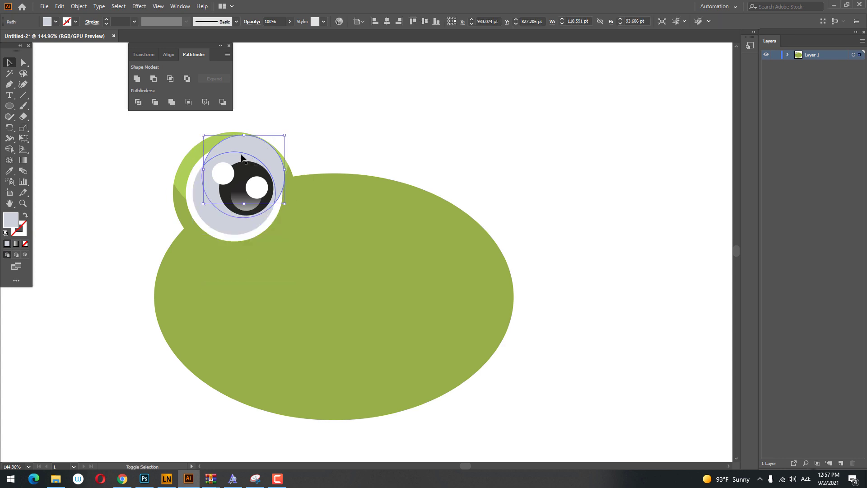
pyautogui.click(297, 166)
pyautogui.press('z')
pyautogui.moveTo(325, 146)
pyautogui.mouseDown()
pyautogui.moveTo(233, 246)
pyautogui.moveTo(227, 233)
pyautogui.mouseUp()
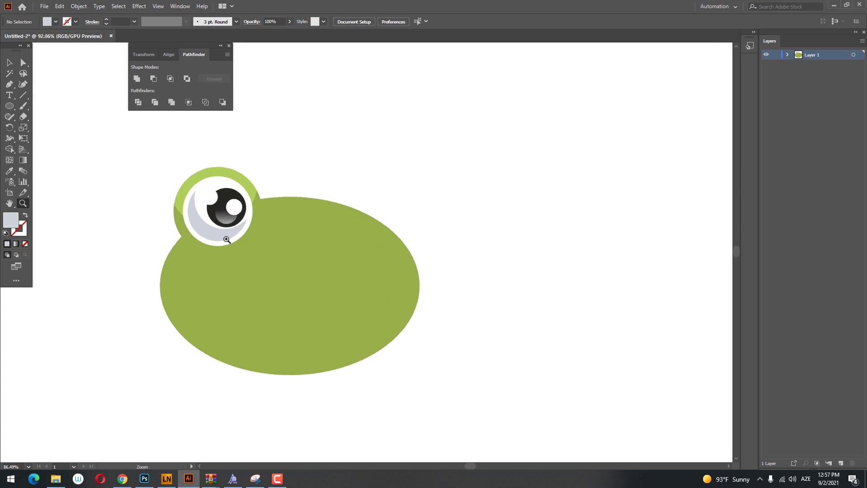
# - Copy the green eye ring and paste a duplicate of it
pyautogui.click(197, 238)
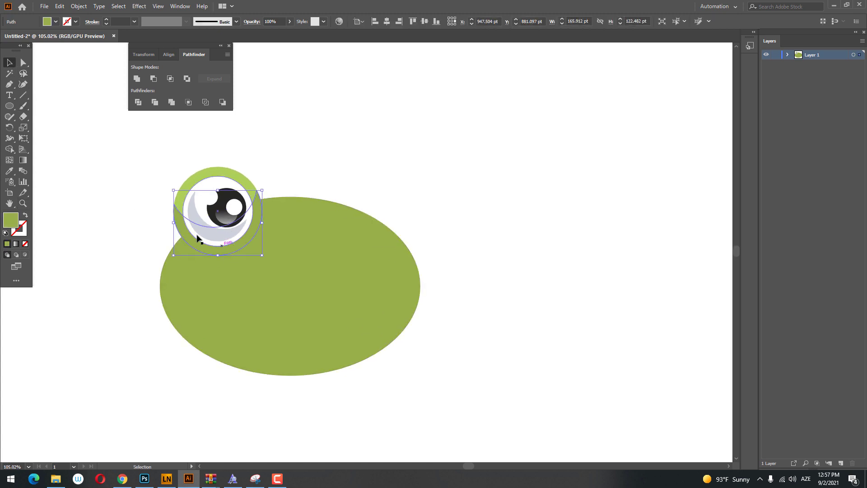
pyautogui.click(59, 6)
pyautogui.click(72, 52)
pyautogui.click(59, 5)
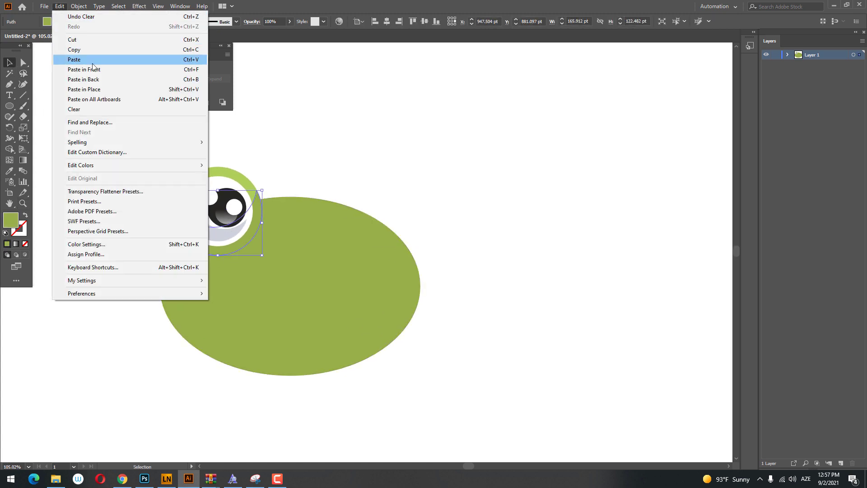
pyautogui.click(84, 69)
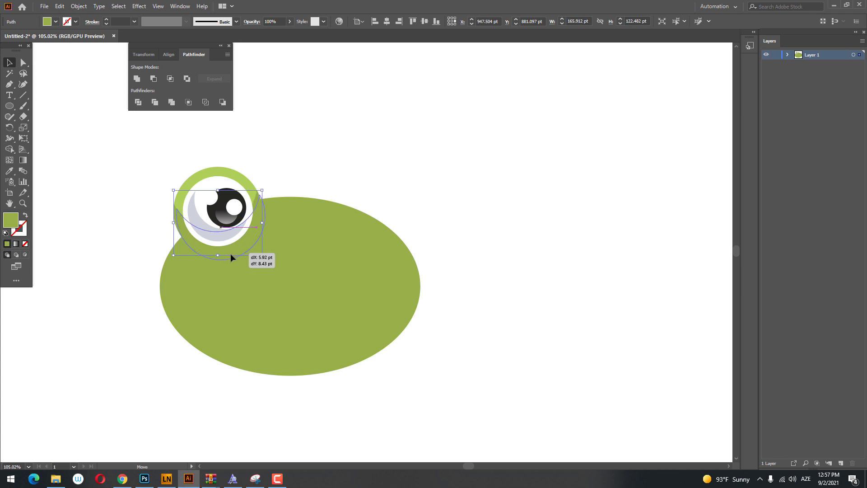
# - Nudge the duplicate lower-right, shrink it, and fill it darker olive 80932F
pyautogui.moveTo(231, 254); pyautogui.dragTo(230, 255)
pyautogui.moveTo(264, 195); pyautogui.dragTo(261, 197)
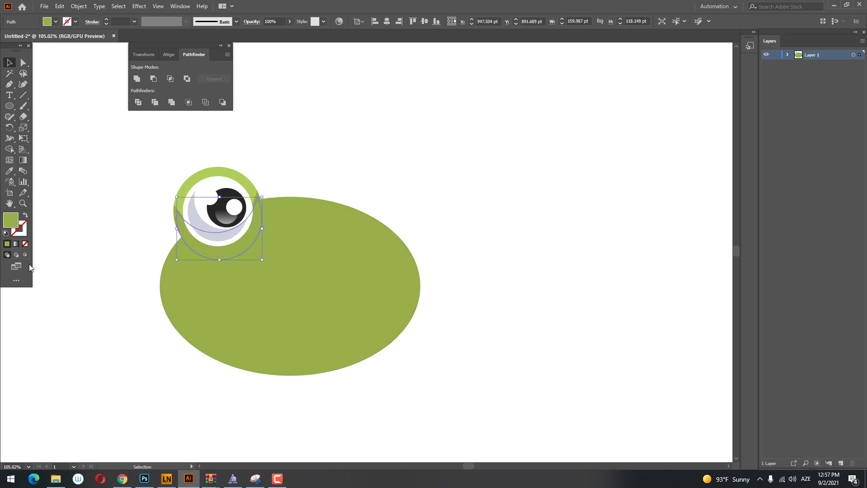
pyautogui.doubleClick(16, 221)
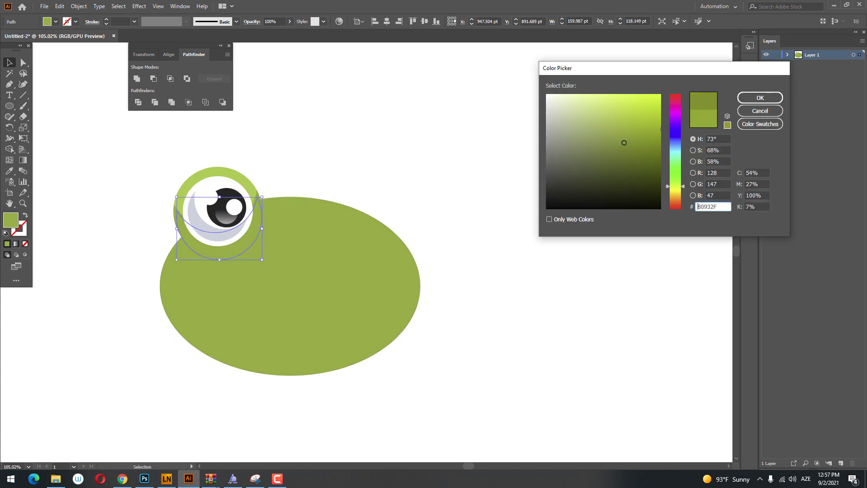
pyautogui.click(760, 98)
pyautogui.scroll(-2, 379, 177)
pyautogui.scroll(1, 411, 205)
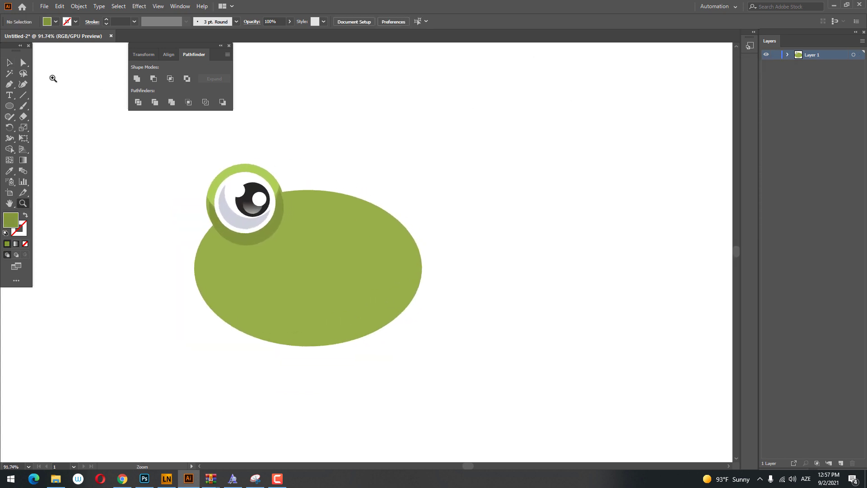
# - Resize the eye's shadow shape, then zoom in and enlarge the grey crescent shading
pyautogui.click(278, 257)
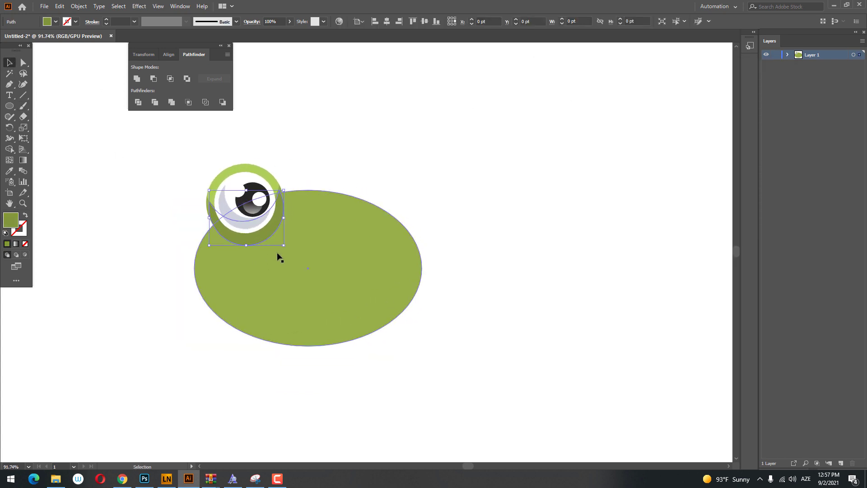
pyautogui.moveTo(282, 246); pyautogui.dragTo(285, 241)
pyautogui.click(329, 180)
pyautogui.press('z')
pyautogui.moveTo(235, 217); pyautogui.dragTo(310, 261)
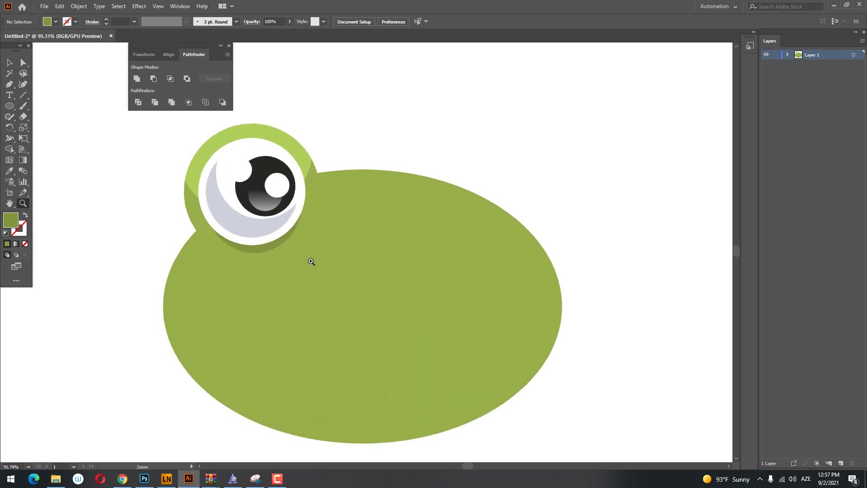
pyautogui.click(293, 206)
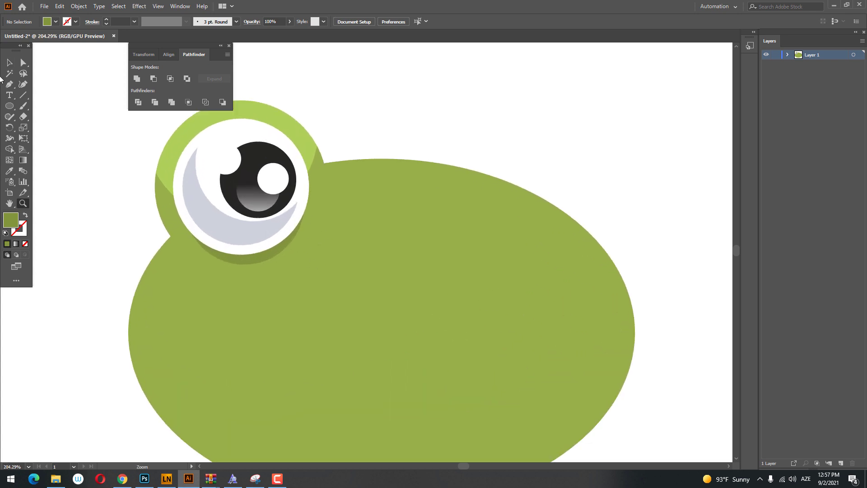
pyautogui.click(249, 263)
pyautogui.moveTo(305, 265); pyautogui.dragTo(311, 270)
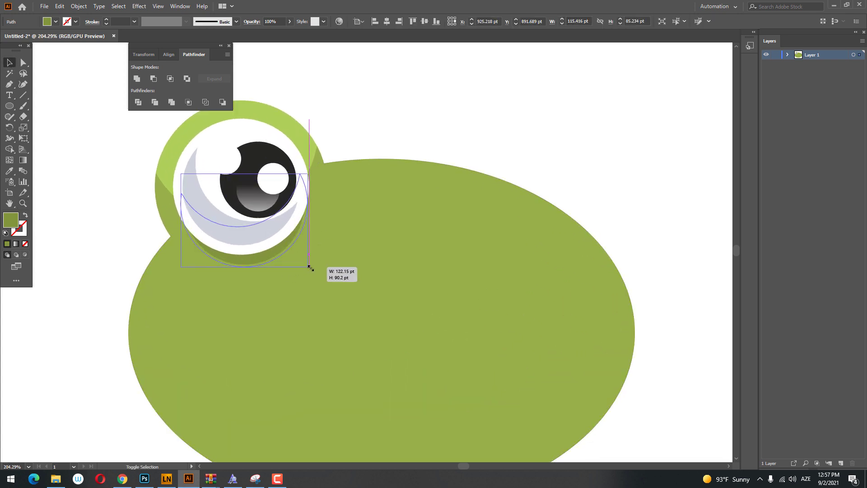
# - Select all the eye's parts and group them together
pyautogui.click(358, 131)
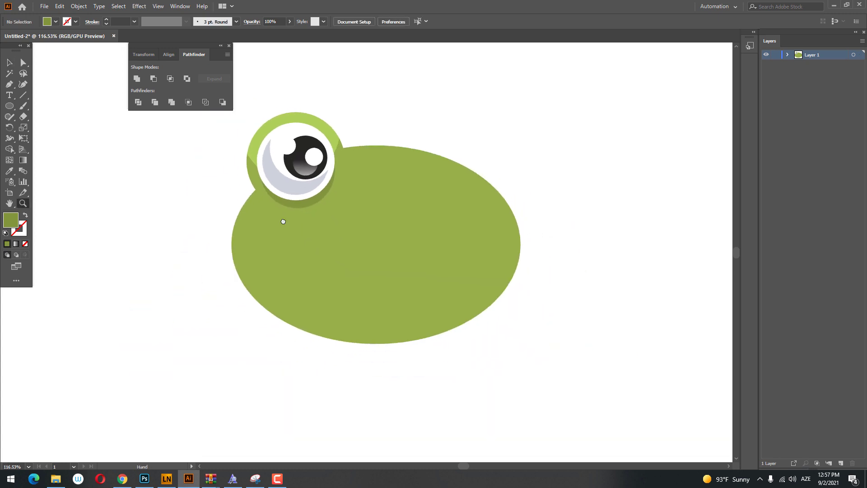
pyautogui.scroll(-5, 253, 226)
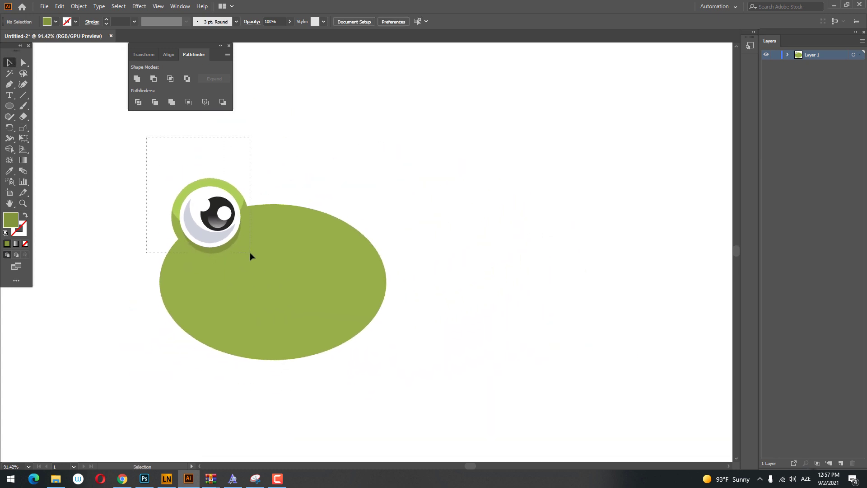
pyautogui.moveTo(250, 252); pyautogui.dragTo(251, 254)
pyautogui.rightClick(206, 202)
pyautogui.click(226, 257)
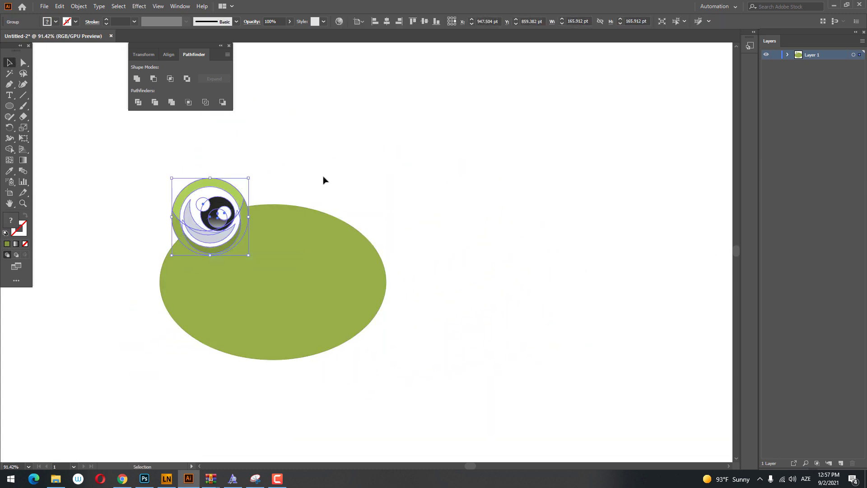
pyautogui.click(323, 180)
pyautogui.scroll(-2, 178, 149)
pyautogui.scroll(2, 211, 201)
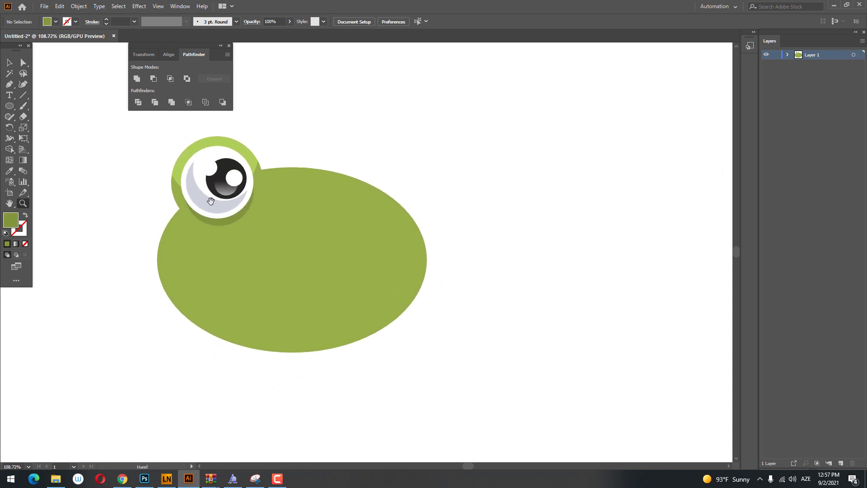
pyautogui.scroll(1, 128, 170)
# - Discard the stray ellipse and ungroup the eye parts
pyautogui.moveTo(165, 138); pyautogui.dragTo(212, 179)
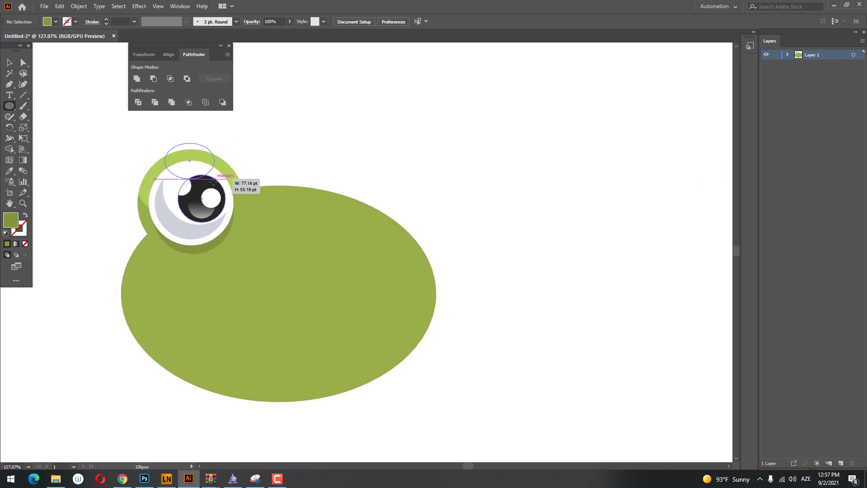
pyautogui.hotkey('ctrl', 'z')
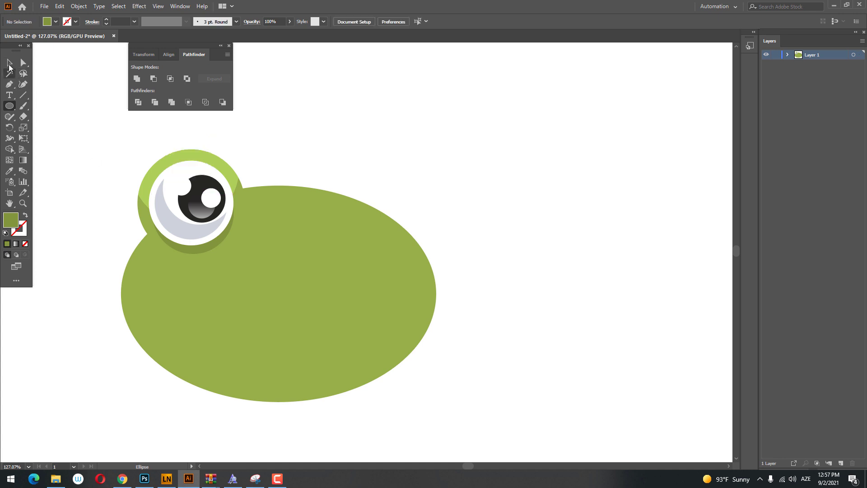
pyautogui.click(232, 170)
pyautogui.rightClick(232, 170)
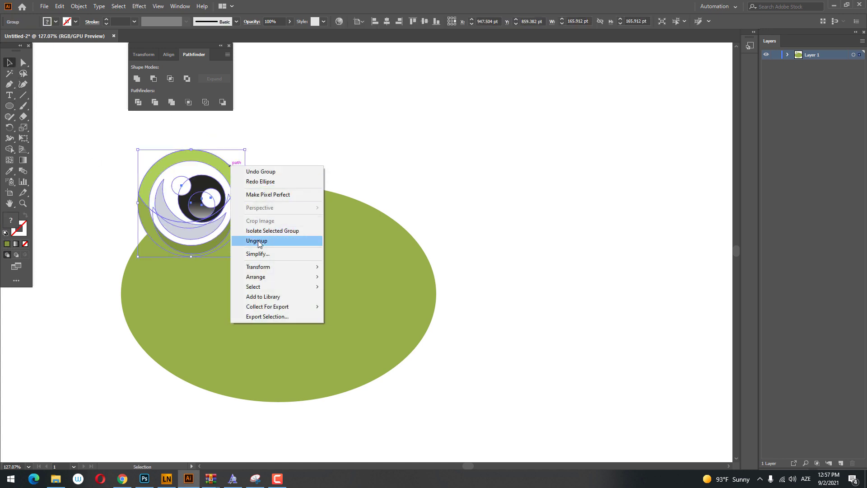
pyautogui.click(253, 240)
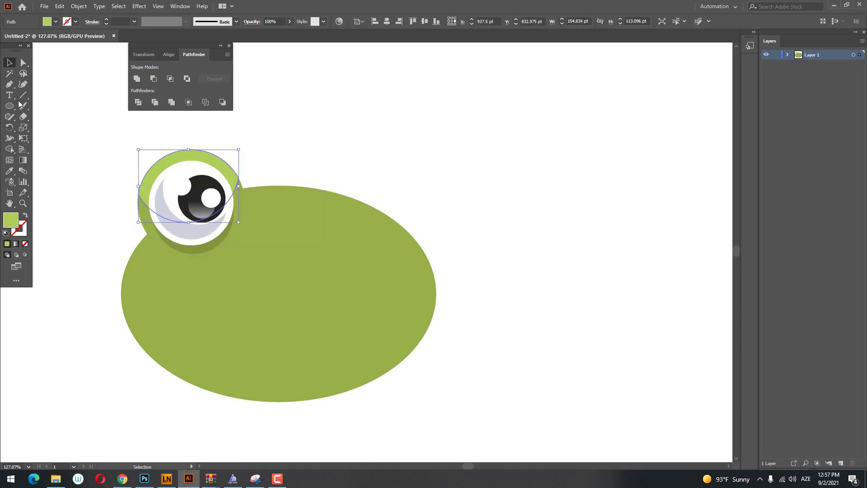
# - Draw a pale yellow E4EA63 circle over the eye ring's top and send it behind the ring
pyautogui.moveTo(177, 148); pyautogui.dragTo(208, 185)
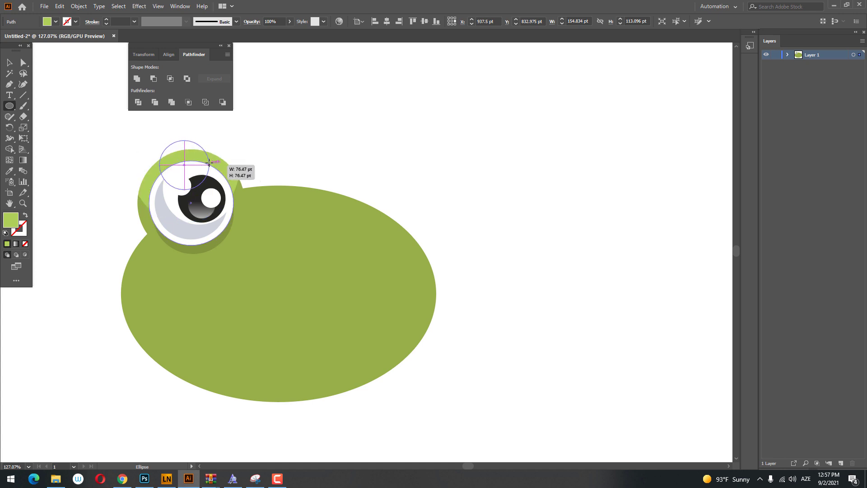
pyautogui.doubleClick(12, 223)
pyautogui.write('E4EA63')
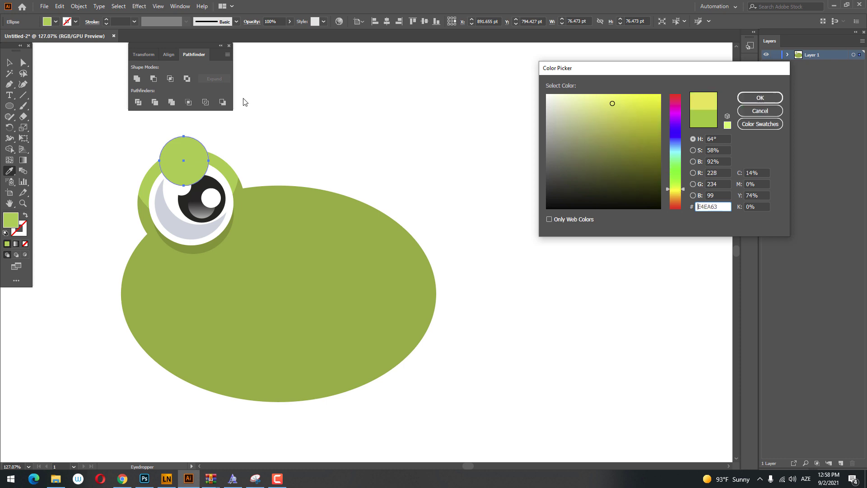
pyautogui.click(771, 101)
pyautogui.click(10, 64)
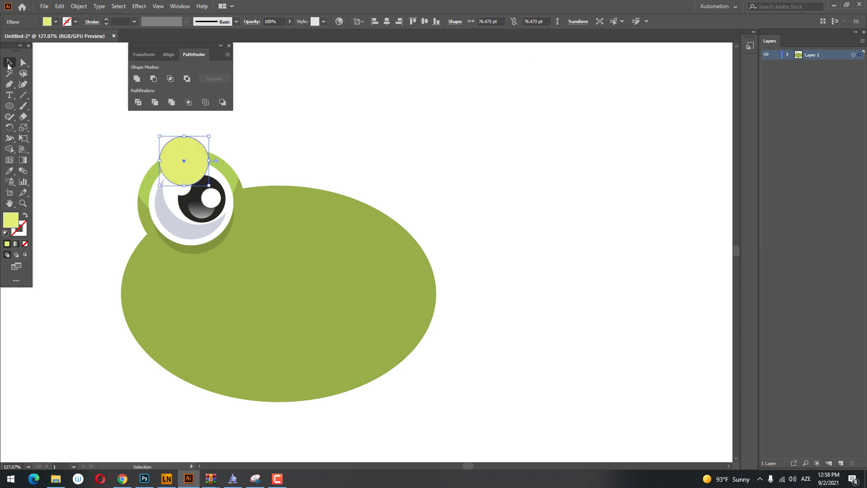
pyautogui.keyDown('shift'); pyautogui.click(229, 170); pyautogui.keyUp('shift')
pyautogui.rightClick(229, 158)
pyautogui.moveTo(271, 298)
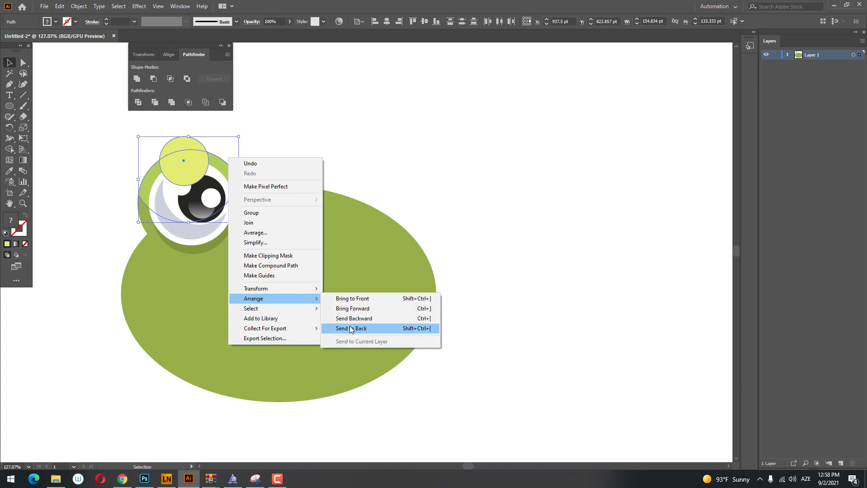
pyautogui.click(349, 326)
# - Divide the circle with the ring, delete the excess yellow cap, and select the eye's parts
pyautogui.click(138, 102)
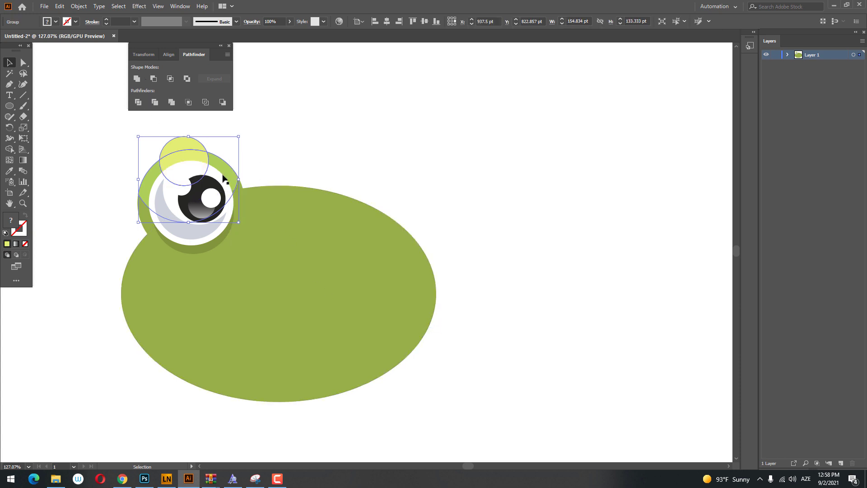
pyautogui.rightClick(223, 175)
pyautogui.click(269, 249)
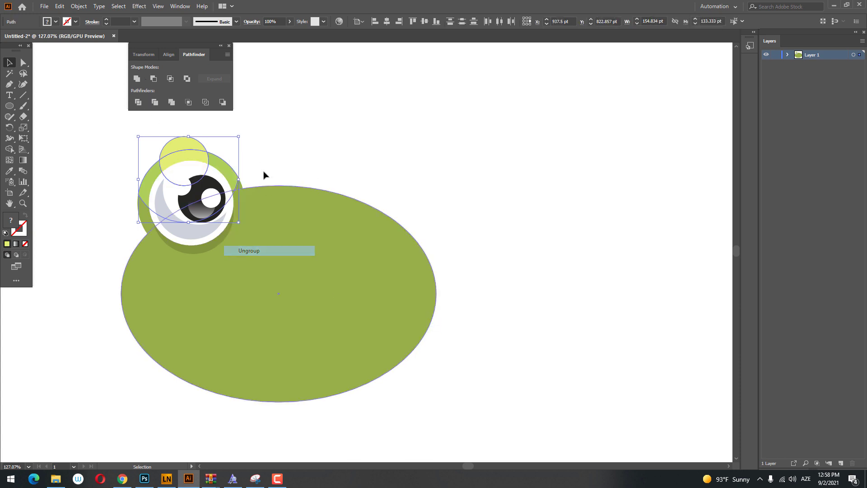
pyautogui.click(201, 143)
pyautogui.press('Delete')
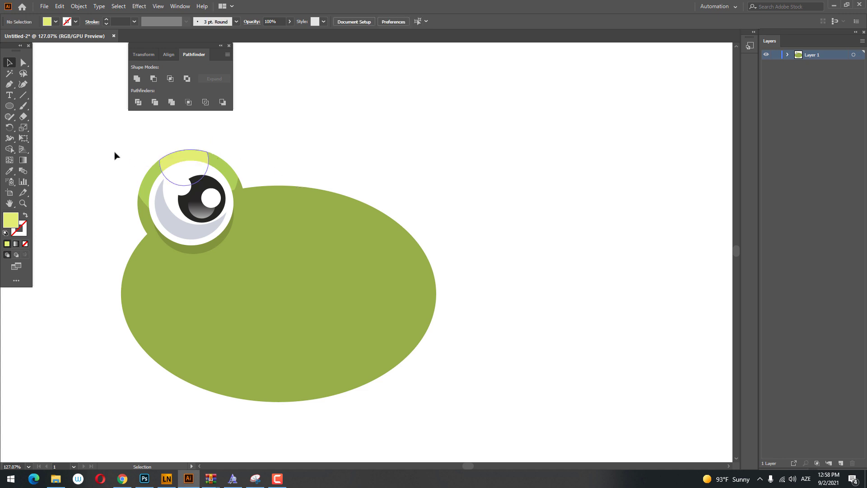
pyautogui.moveTo(288, 264); pyautogui.dragTo(226, 239)
# - Group the eye parts and paste a copy of the eye group in front
pyautogui.rightClick(211, 204)
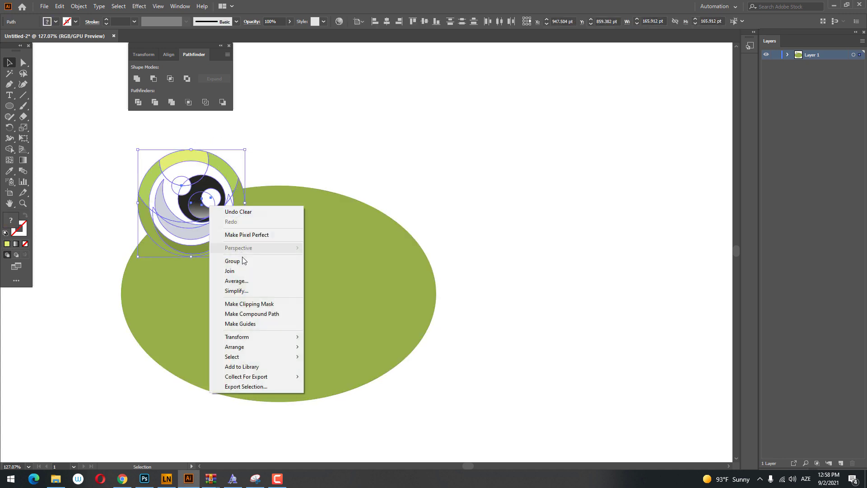
pyautogui.click(276, 259)
pyautogui.click(60, 6)
pyautogui.click(77, 49)
pyautogui.click(60, 7)
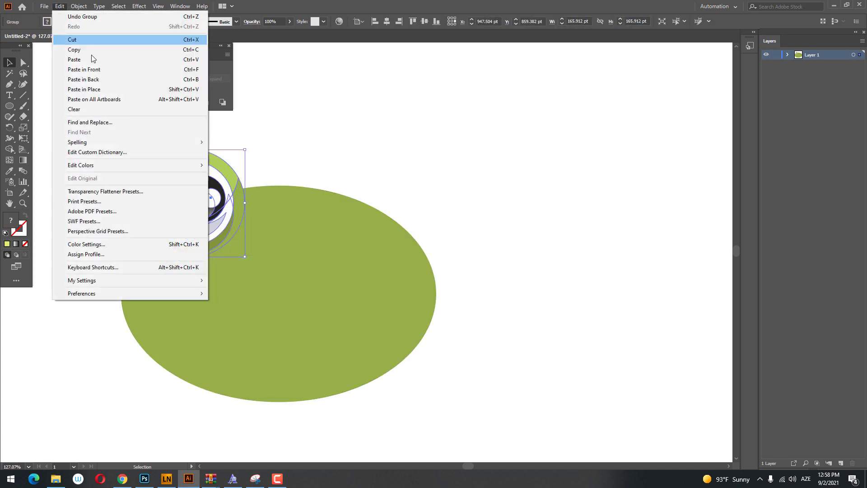
pyautogui.click(84, 69)
# - Move the eye copy to the head's upper right, matching the left eye
pyautogui.moveTo(236, 209); pyautogui.dragTo(339, 224)
pyautogui.keyDown('alt'); pyautogui.click(231, 193); pyautogui.keyUp('alt')
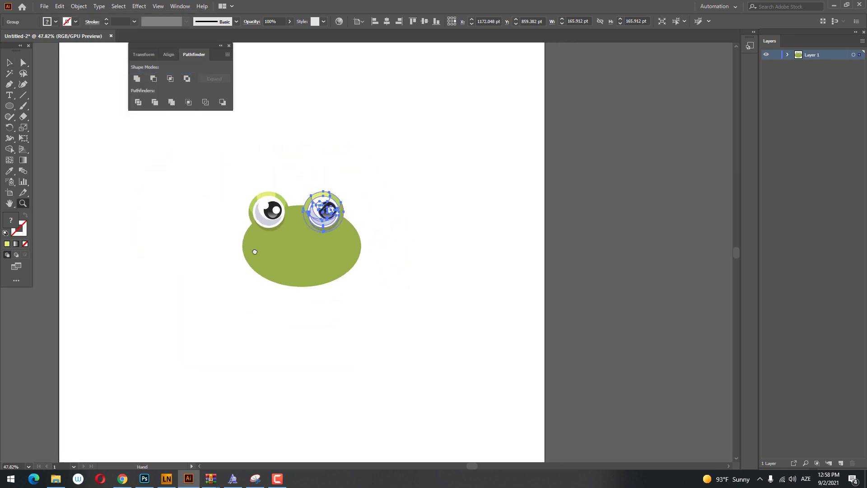
pyautogui.keyDown('shift'); pyautogui.click(267, 201); pyautogui.keyUp('shift')
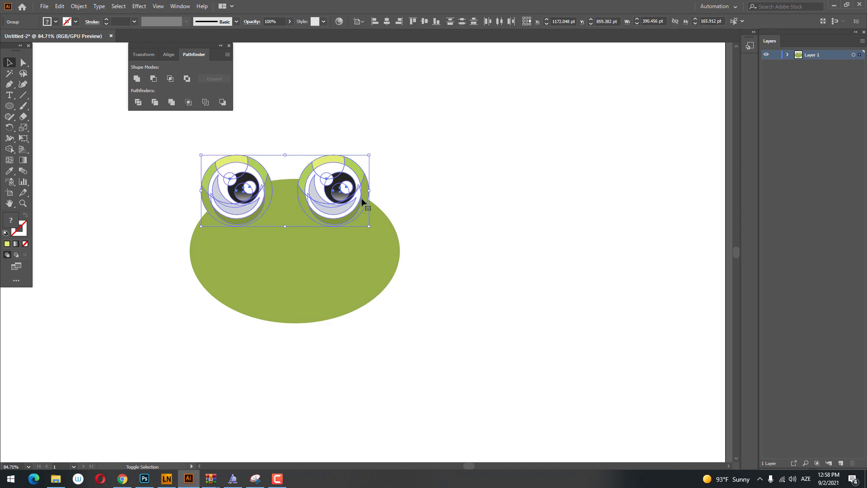
pyautogui.rightClick(362, 199)
pyautogui.press('Escape')
pyautogui.hotkey('ctrl', 'a')
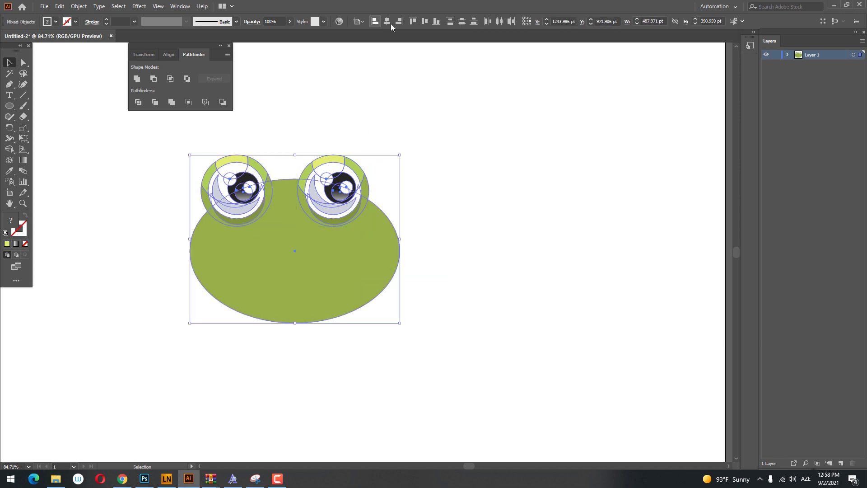
pyautogui.click(453, 185)
pyautogui.press('z')
pyautogui.scroll(1, 334, 234)
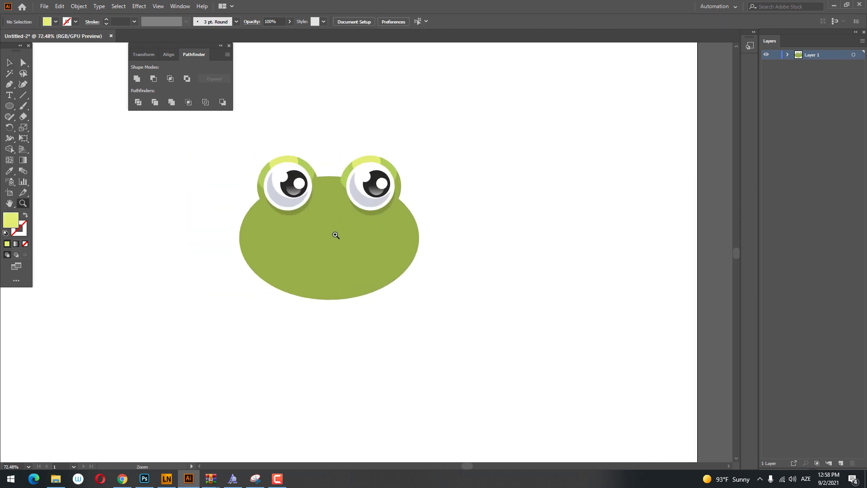
pyautogui.scroll(1, 367, 259)
pyautogui.scroll(1, 361, 264)
pyautogui.scroll(1, 353, 267)
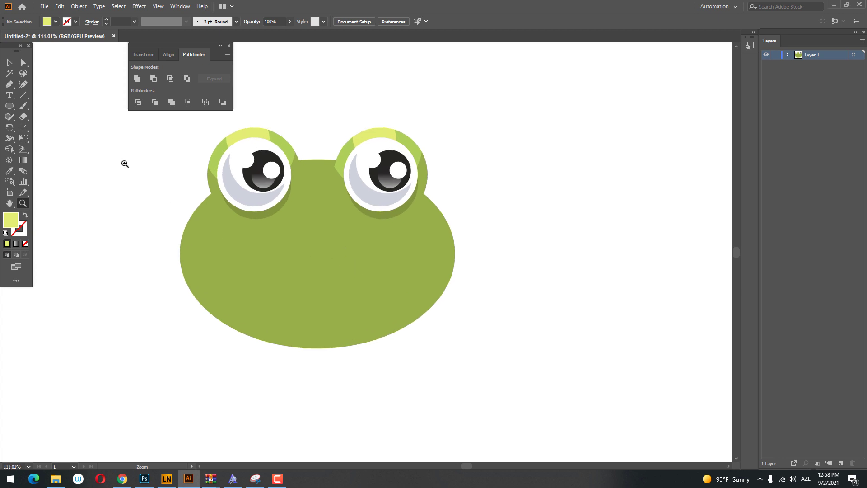
# - Remove the yellow snout oval from between the eyes
pyautogui.moveTo(250, 173); pyautogui.dragTo(390, 216)
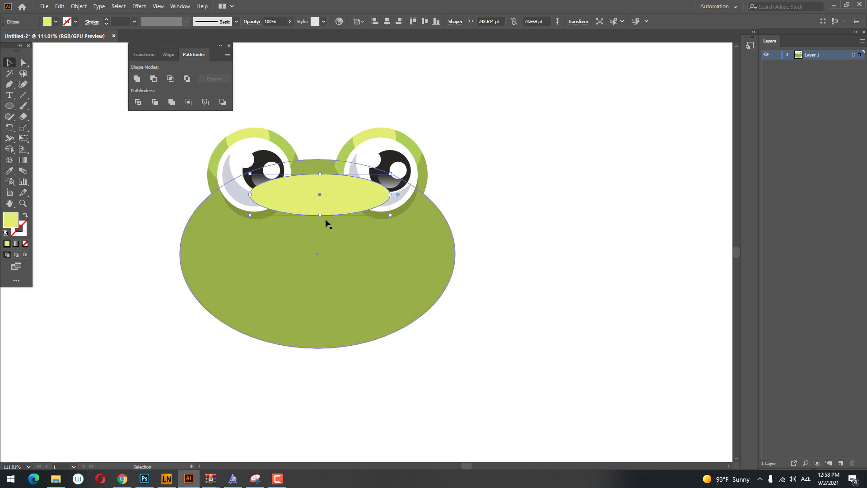
pyautogui.moveTo(320, 195); pyautogui.dragTo(234, 194)
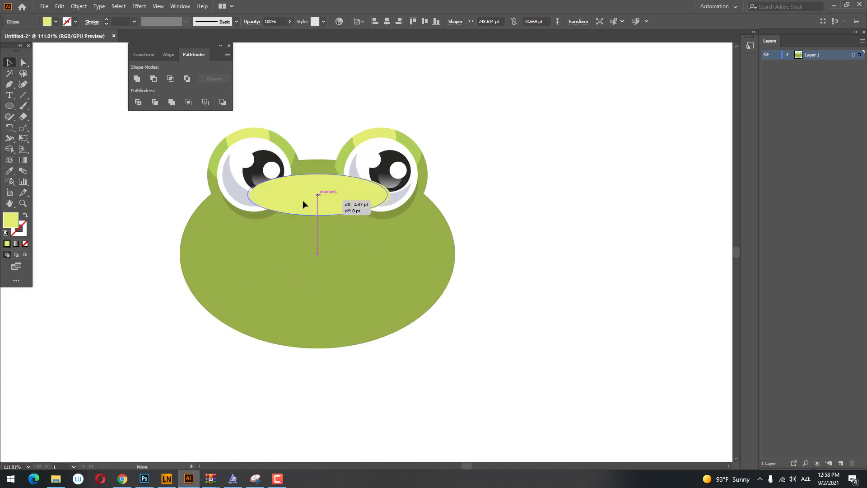
pyautogui.press('Delete')
# - Duplicate the head oval, shrink it into an inner oval, and fill it darker green 758729
pyautogui.click(362, 268)
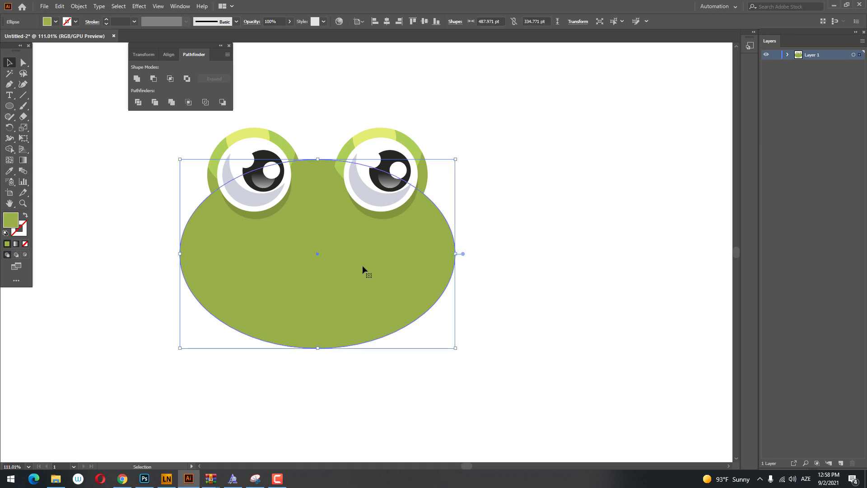
pyautogui.click(59, 6)
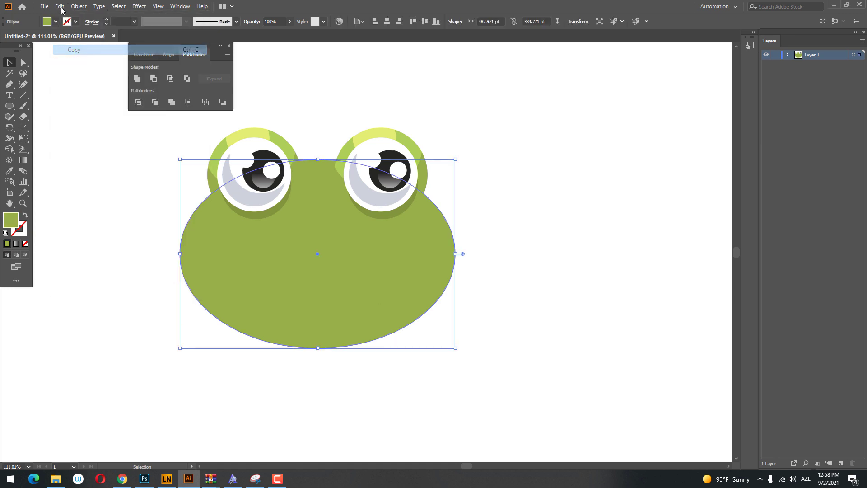
pyautogui.click(85, 69)
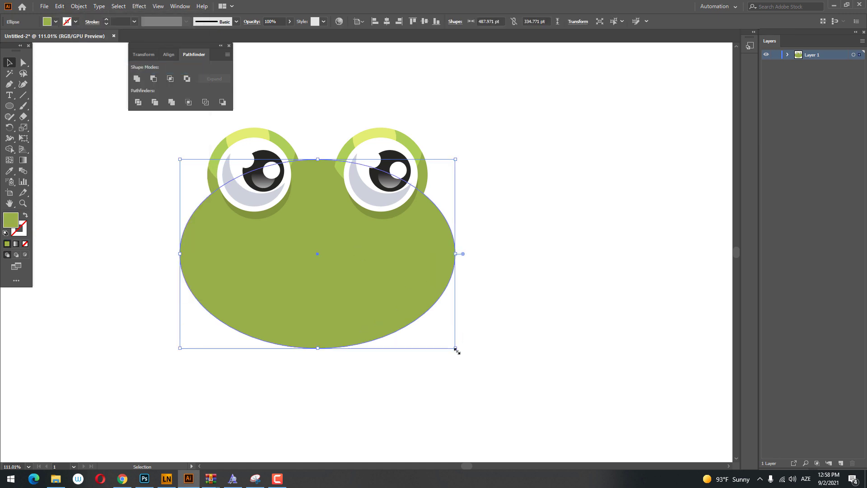
pyautogui.moveTo(456, 351); pyautogui.dragTo(438, 336)
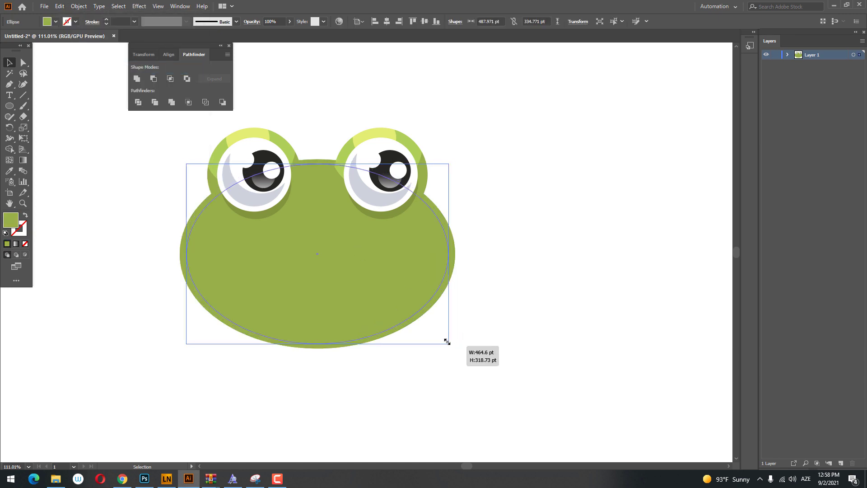
pyautogui.doubleClick(12, 218)
pyautogui.click(758, 99)
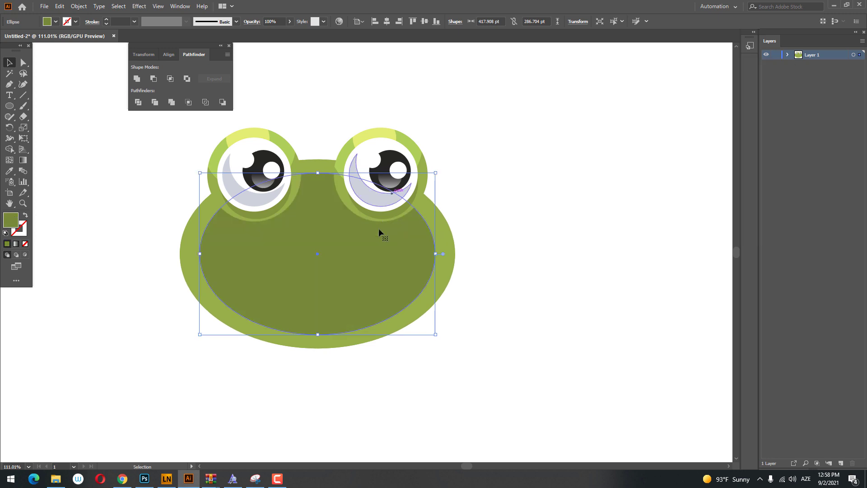
# - Paste another copy of the dark oval, raise it over the eyes, and widen it past the head
pyautogui.click(59, 5)
pyautogui.click(75, 49)
pyautogui.click(59, 6)
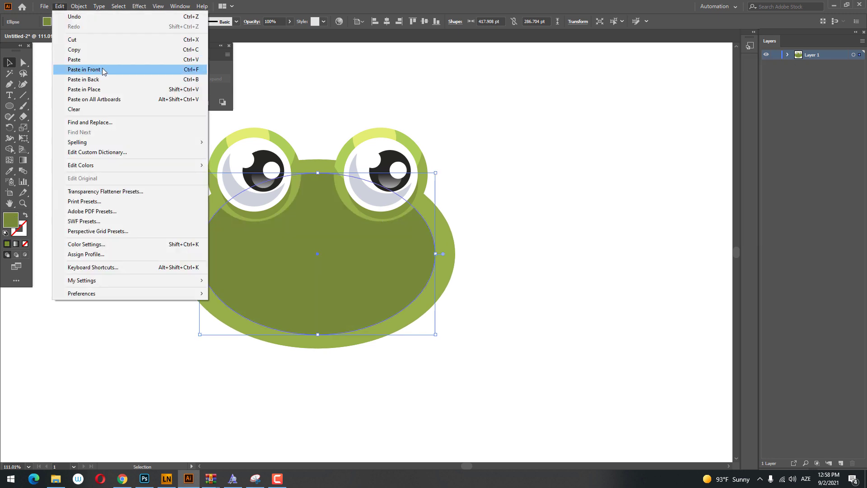
pyautogui.click(84, 69)
pyautogui.moveTo(300, 244); pyautogui.dragTo(302, 222)
pyautogui.moveTo(436, 231); pyautogui.dragTo(467, 238)
pyautogui.moveTo(397, 260); pyautogui.dragTo(402, 256)
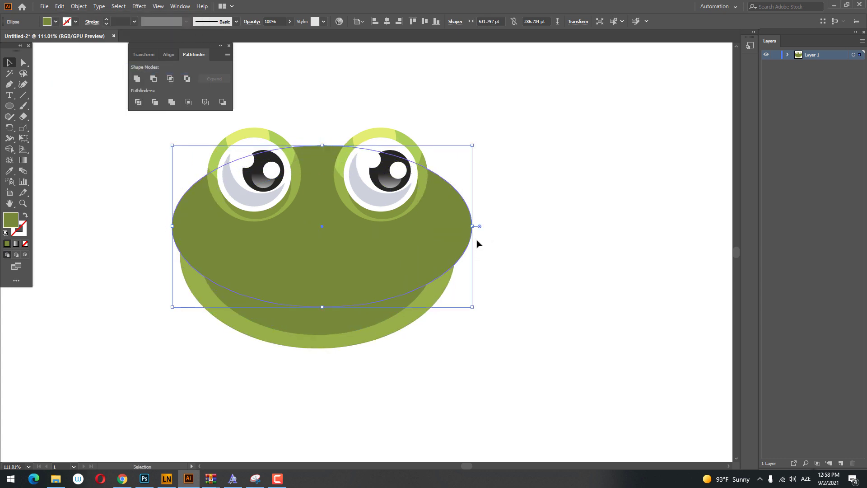
pyautogui.hotkey('shift', 'Left')
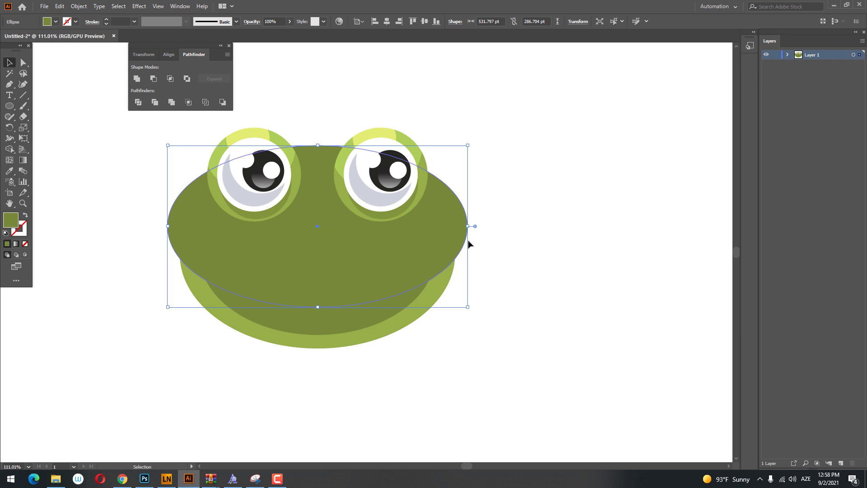
# - Discard the raised dark copy and paste a fresh duplicate of the inner dark oval in front
pyautogui.hotkey('ctrl', 'x')
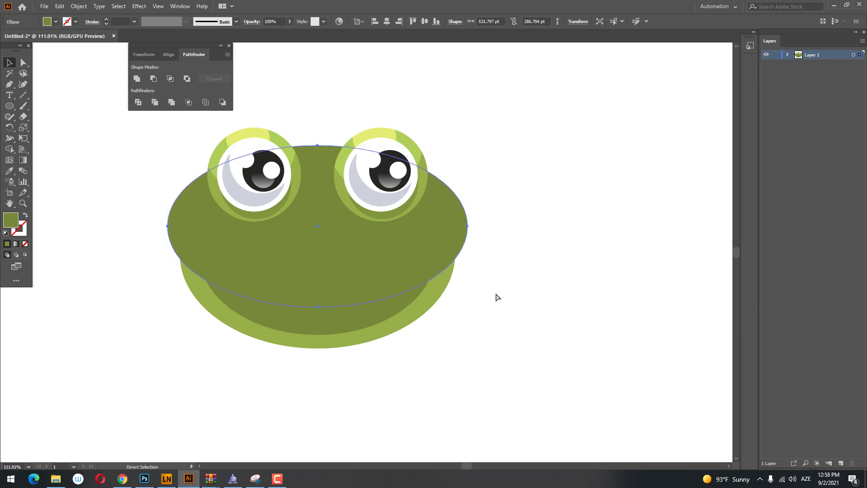
pyautogui.click(315, 256)
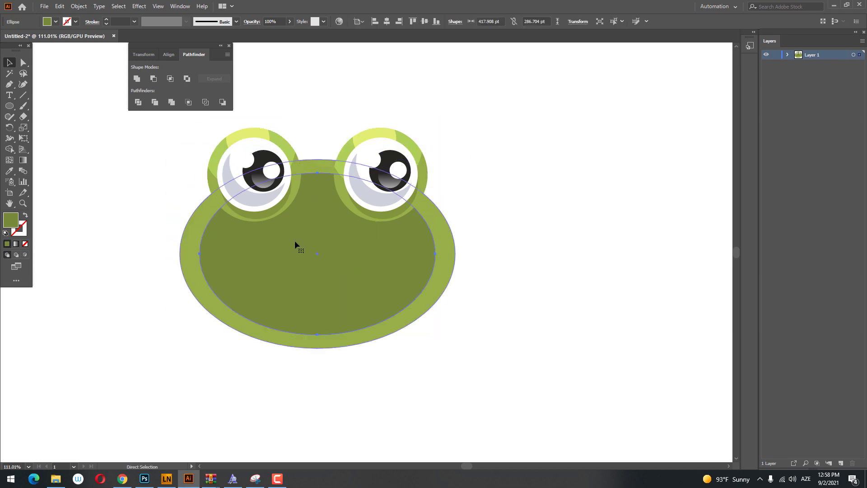
pyautogui.click(61, 6)
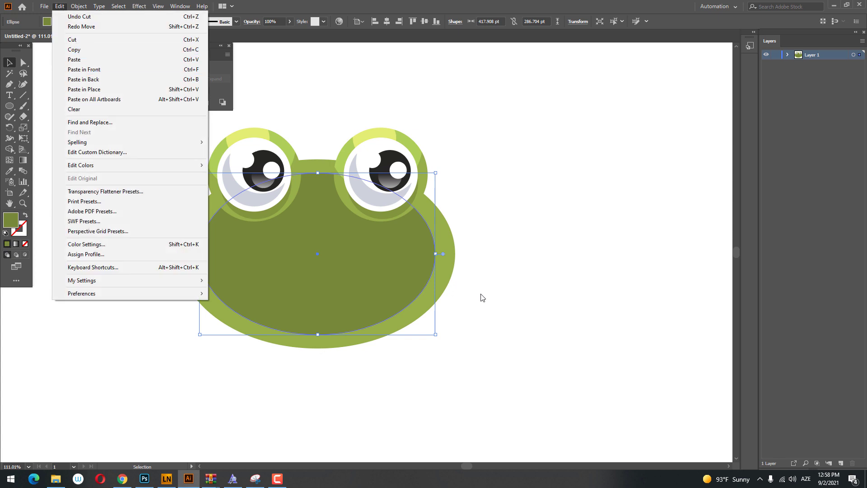
pyautogui.click(432, 263)
pyautogui.moveTo(432, 263); pyautogui.dragTo(438, 263)
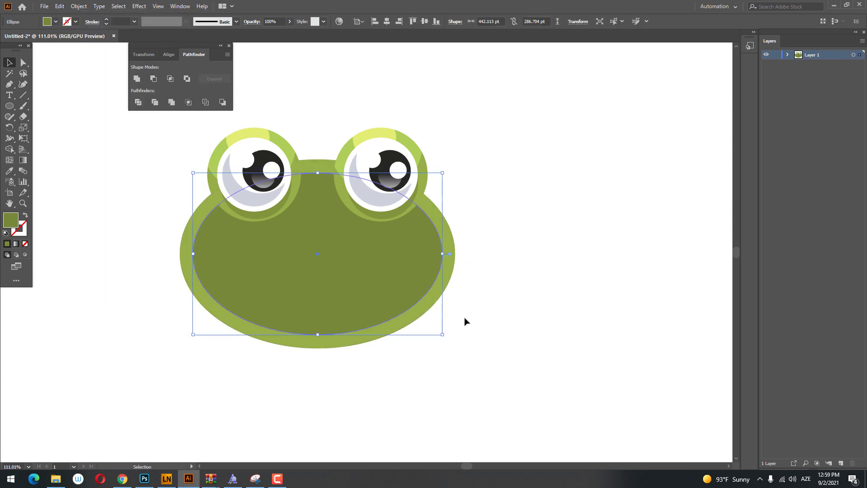
pyautogui.click(60, 6)
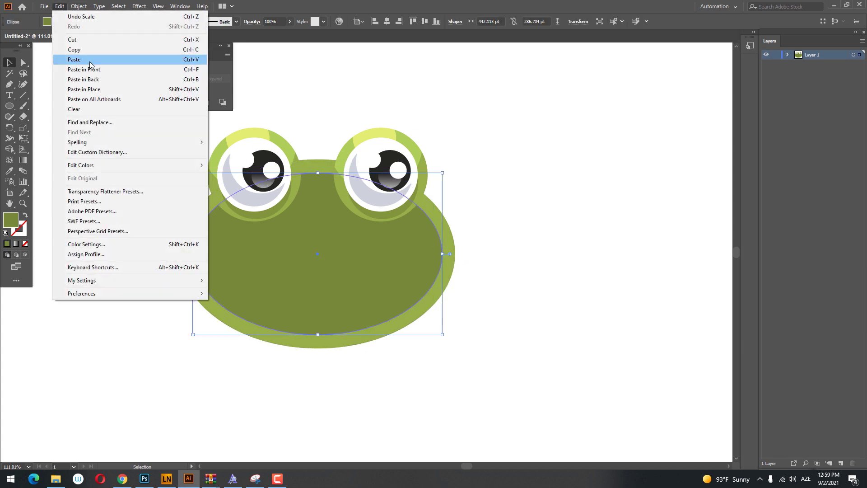
pyautogui.click(59, 6)
pyautogui.click(97, 70)
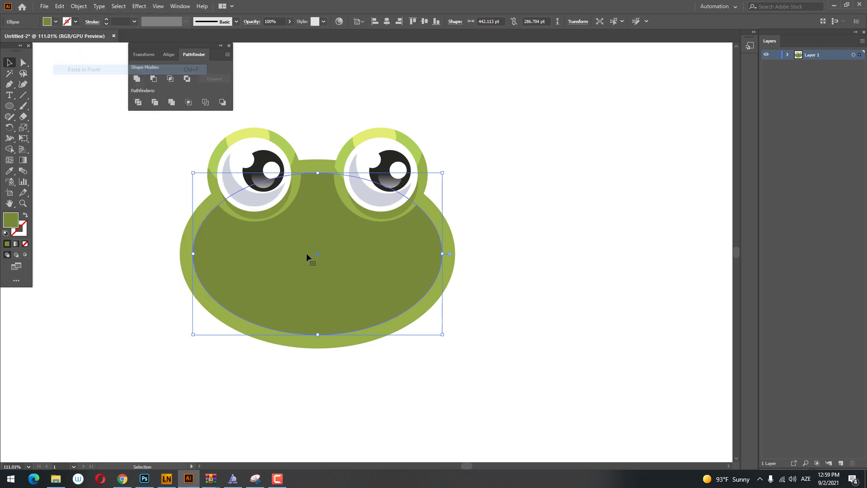
# - Shift the copy up-right and enlarge it, then apply Minus Front to leave a lower-left crescent
pyautogui.moveTo(307, 253); pyautogui.dragTo(320, 238)
pyautogui.moveTo(456, 319); pyautogui.dragTo(488, 340)
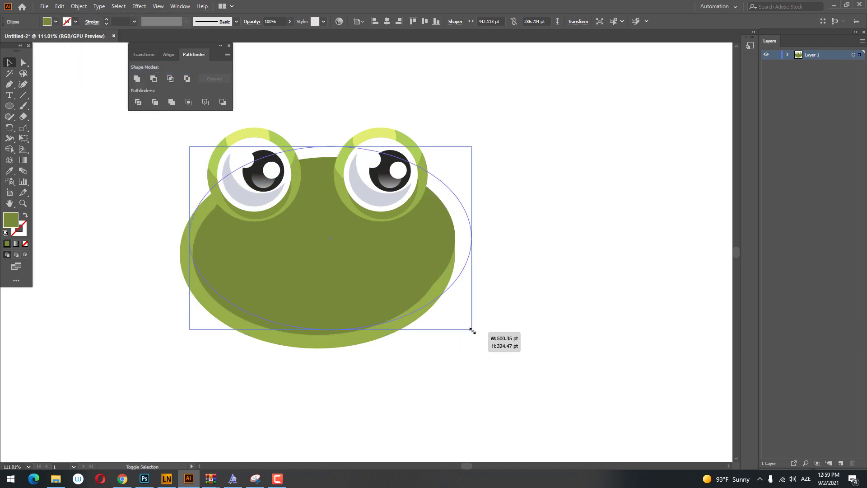
pyautogui.moveTo(363, 294); pyautogui.dragTo(362, 272)
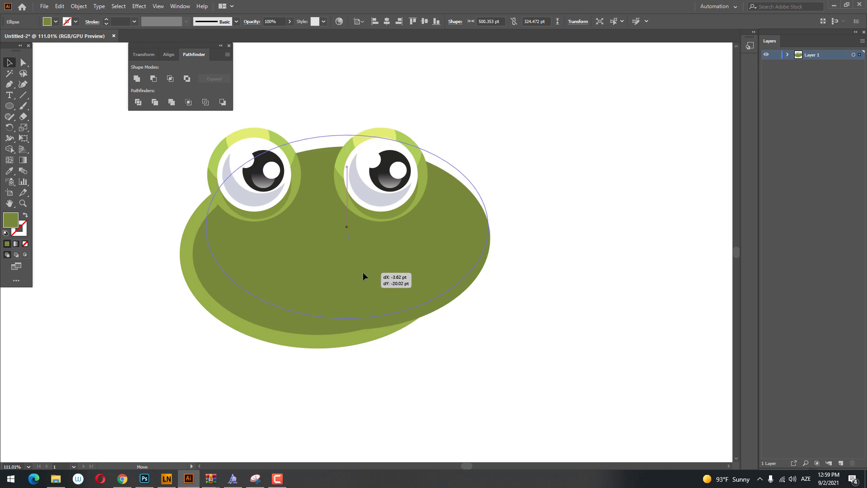
pyautogui.keyDown('shift'); pyautogui.click(328, 325); pyautogui.keyUp('shift')
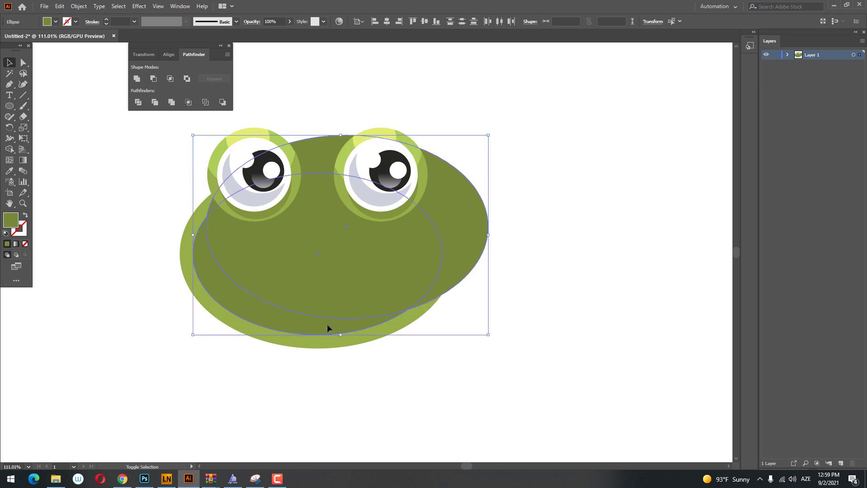
pyautogui.rightClick(317, 232)
pyautogui.click(362, 305)
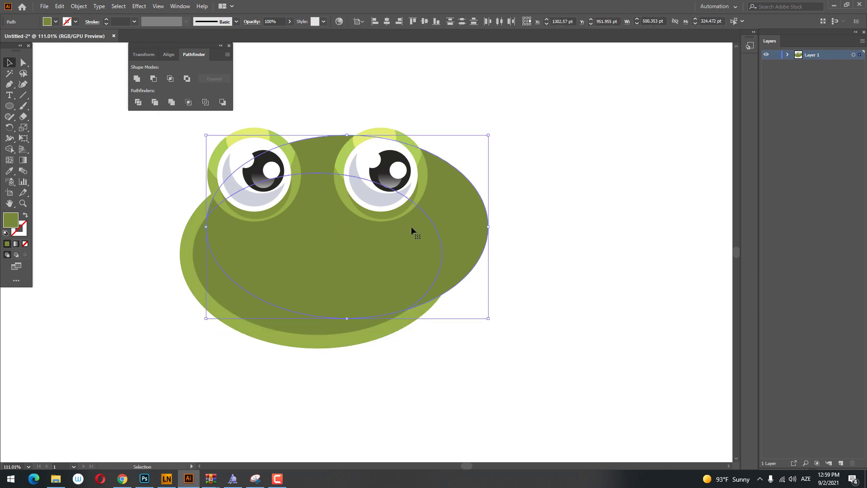
pyautogui.click(564, 263)
pyautogui.press('z')
pyautogui.moveTo(407, 237); pyautogui.dragTo(392, 266)
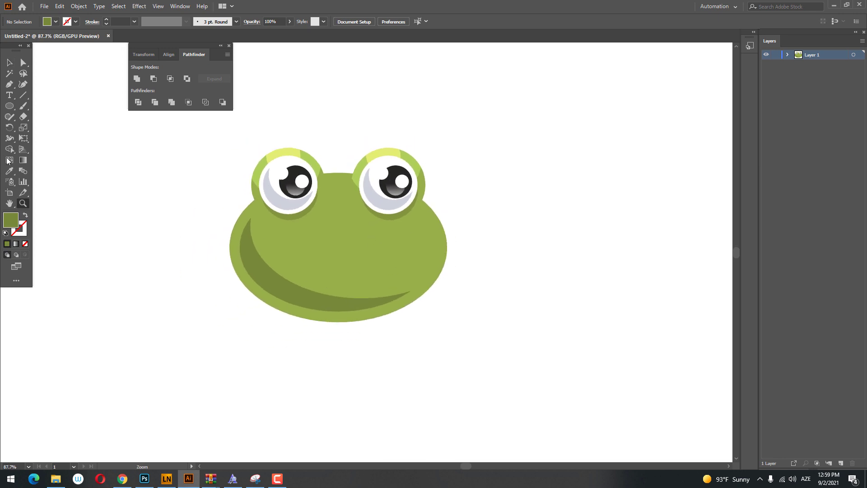
# - Draw an oval over the upper head and send it behind the eyes
pyautogui.moveTo(350, 197); pyautogui.dragTo(453, 262)
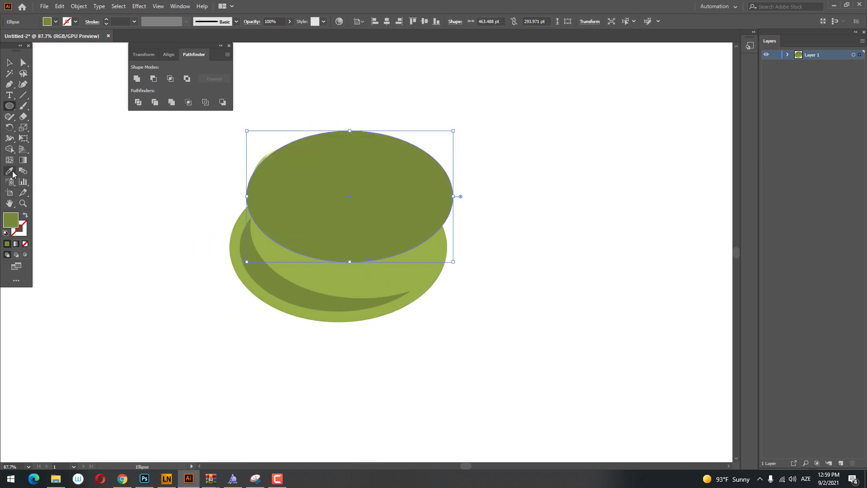
pyautogui.rightClick(427, 272)
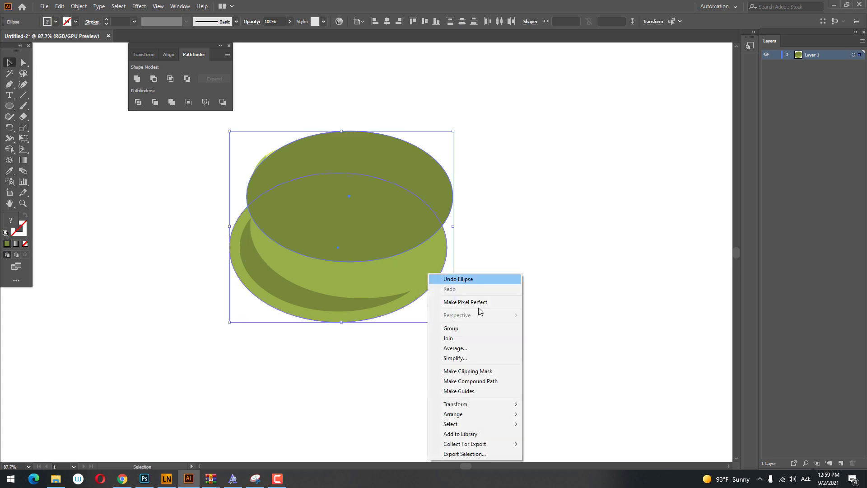
pyautogui.click(550, 443)
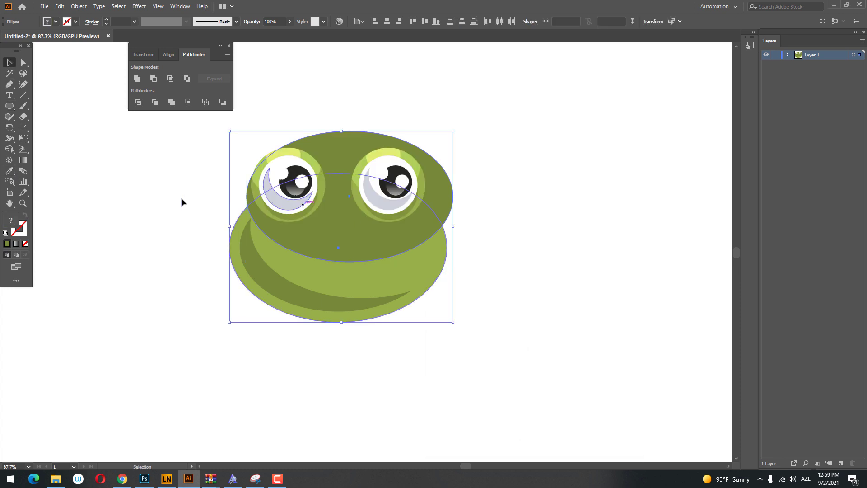
pyautogui.click(10, 173)
pyautogui.click(259, 171)
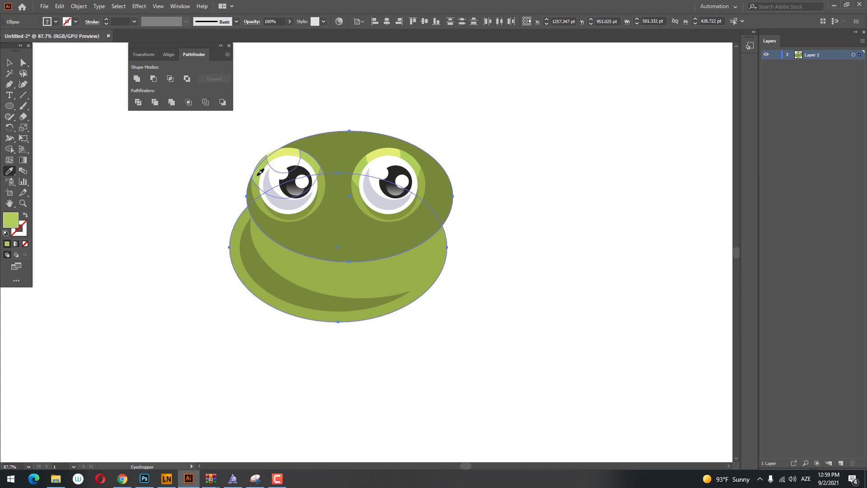
pyautogui.hotkey('ctrl', 'z')
# - Fill the new top oval with the frog's lighter green using the Eyedropper
pyautogui.click(9, 63)
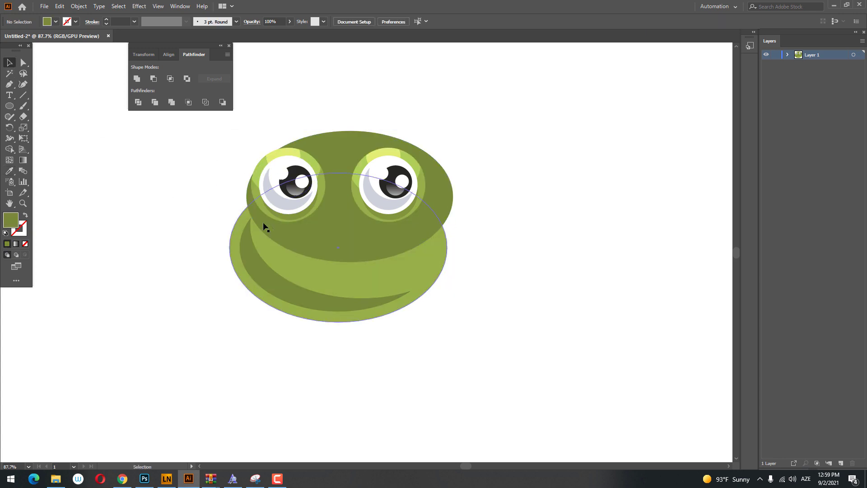
pyautogui.click(283, 239)
pyautogui.click(9, 171)
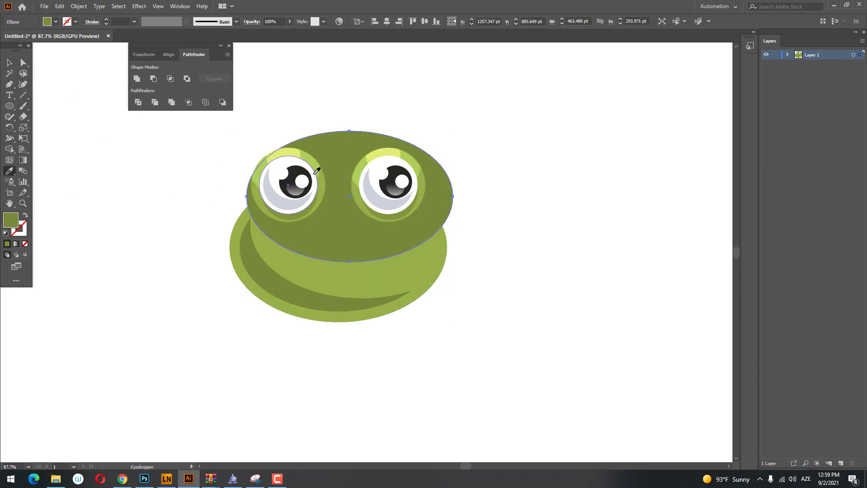
pyautogui.click(316, 159)
pyautogui.click(9, 63)
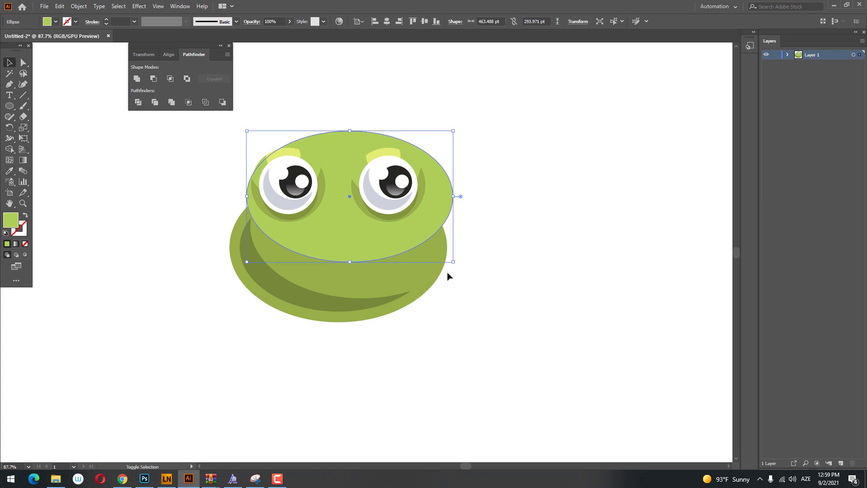
# - Divide the oval with the head, delete the piece above the head, and add a small oval between the eyes
pyautogui.keyDown('shift'); pyautogui.click(433, 264); pyautogui.keyUp('shift')
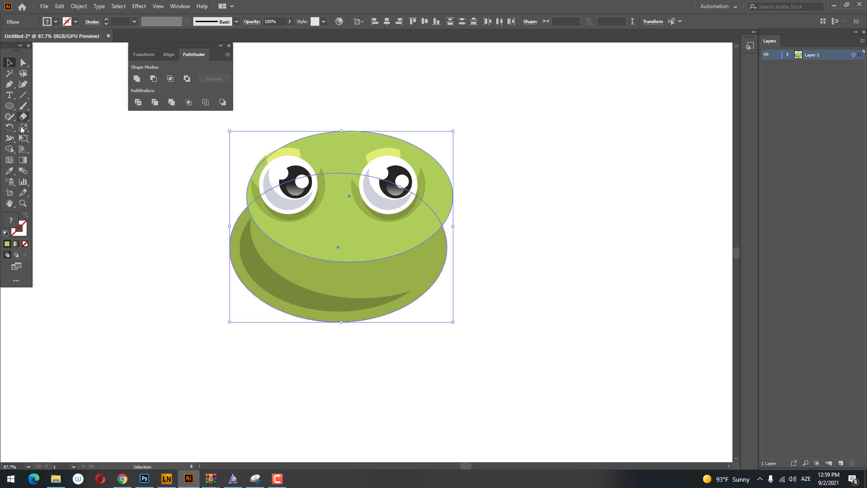
pyautogui.rightClick(390, 240)
pyautogui.click(437, 316)
pyautogui.click(447, 214)
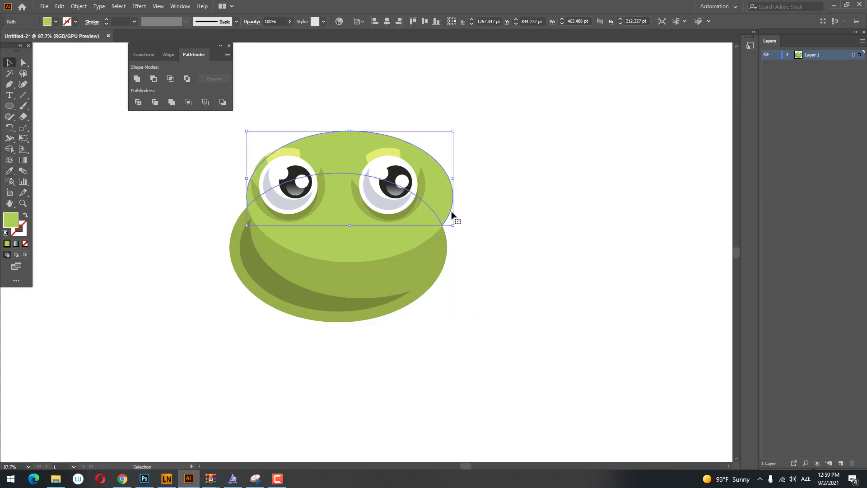
pyautogui.press('Delete')
pyautogui.press('z')
pyautogui.moveTo(430, 248); pyautogui.dragTo(411, 248)
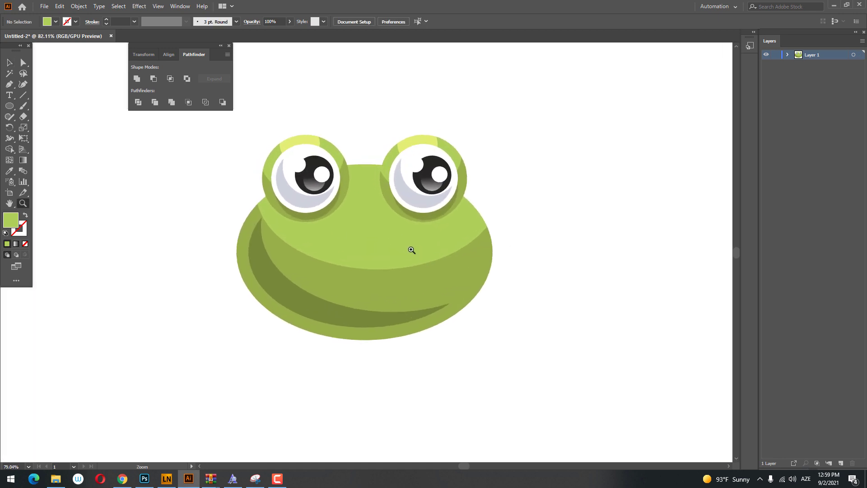
pyautogui.moveTo(319, 178); pyautogui.dragTo(432, 227)
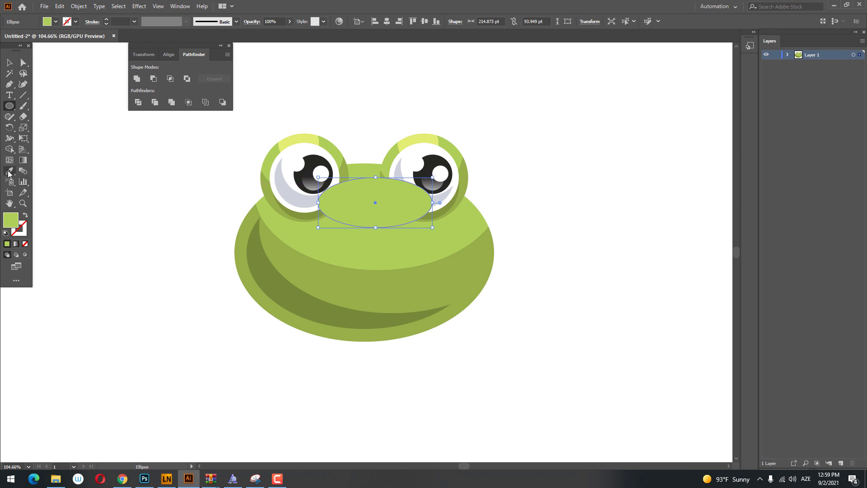
# - Give the small oval the pale eye-highlight colour and select it with the head shapes
pyautogui.click(9, 171)
pyautogui.click(288, 141)
pyautogui.click(9, 63)
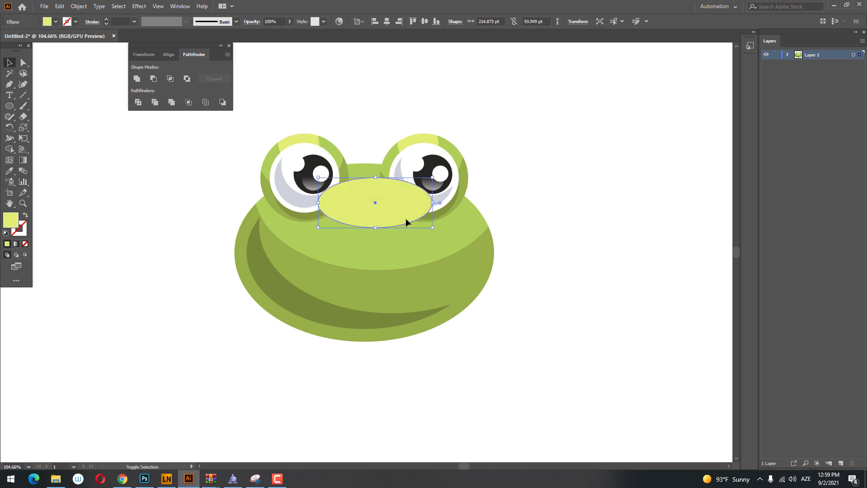
pyautogui.keyDown('shift'); pyautogui.click(415, 254); pyautogui.keyUp('shift')
pyautogui.keyDown('shift'); pyautogui.click(420, 321); pyautogui.keyUp('shift')
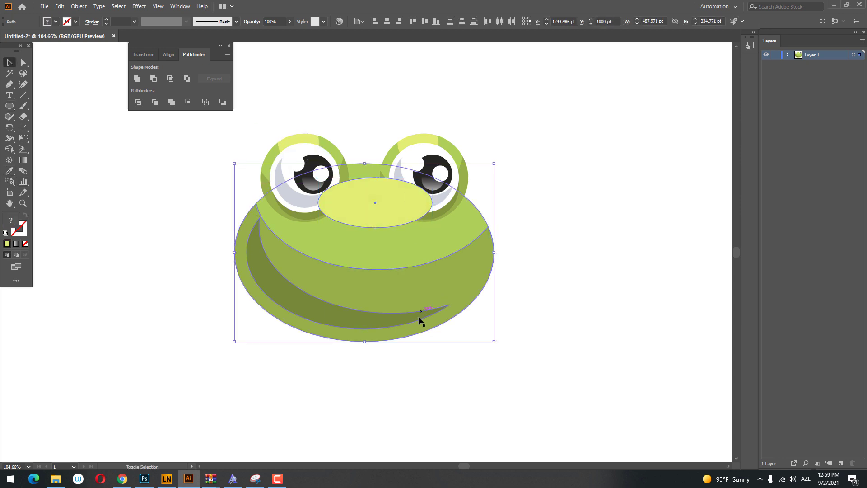
# - Send the oval behind the head so only a light patch shows between the eyes
pyautogui.rightClick(436, 297)
pyautogui.click(576, 277)
pyautogui.hotkey('ctrl', 'shift', 'a')
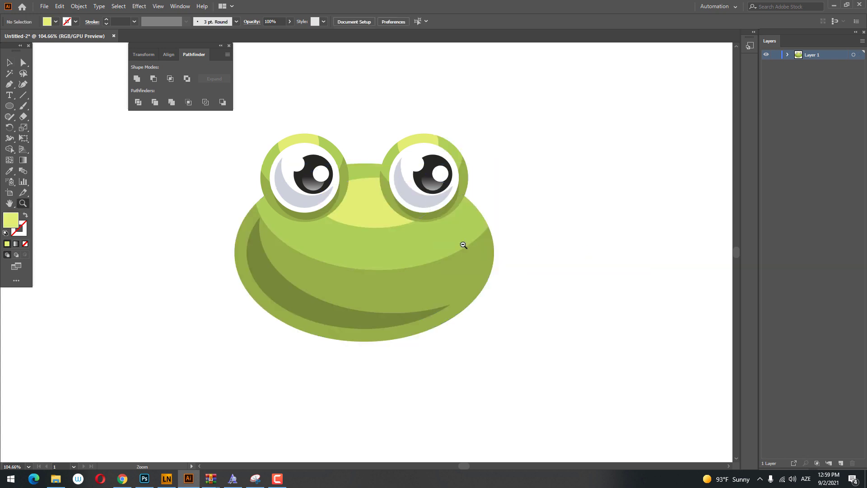
pyautogui.scroll(-3, 464, 245)
pyautogui.scroll(4, 453, 267)
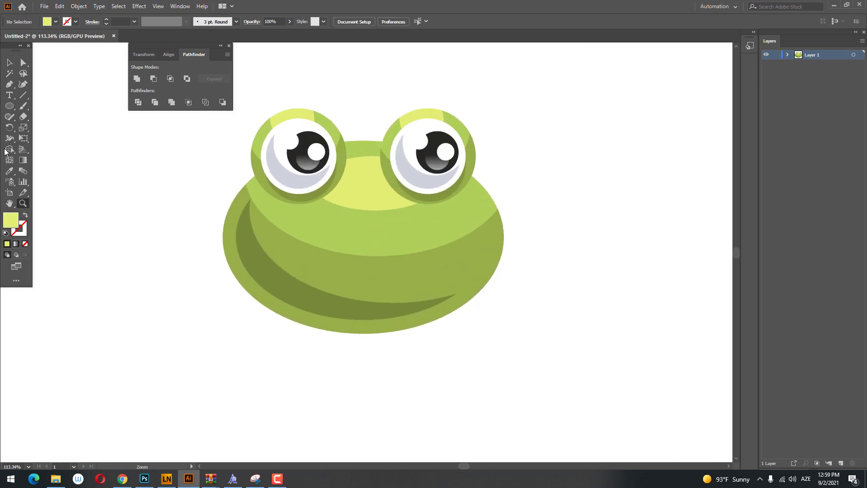
pyautogui.scroll(1, 357, 252)
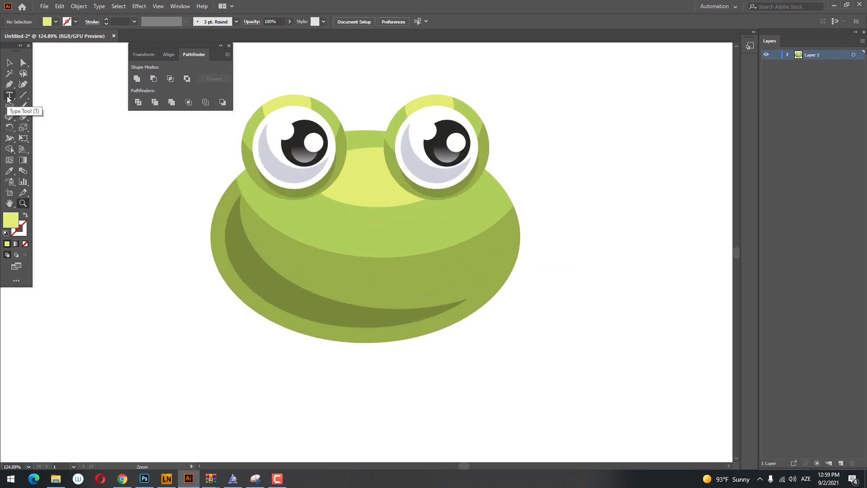
# - Draw a mouth oval on the lower face filled dark olive #63634B
pyautogui.moveTo(303, 228); pyautogui.dragTo(460, 273)
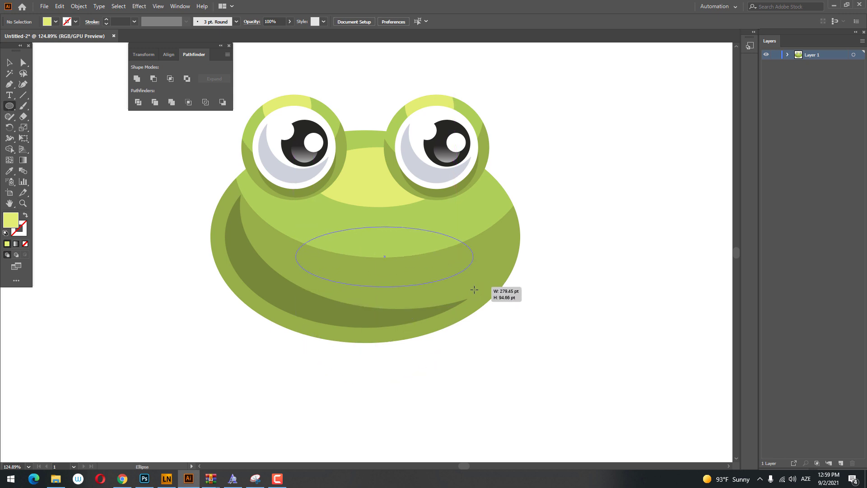
pyautogui.doubleClick(15, 224)
pyautogui.click(574, 166)
pyautogui.click(780, 99)
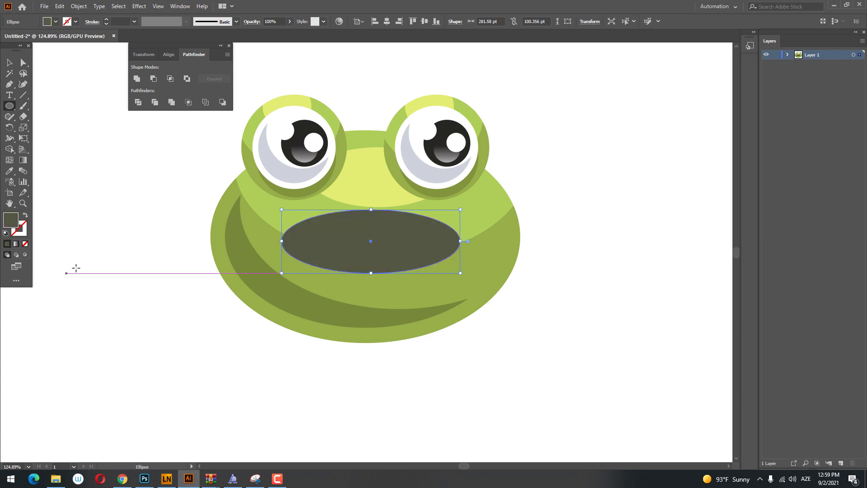
pyautogui.click(25, 216)
pyautogui.scroll(-2, 289, 239)
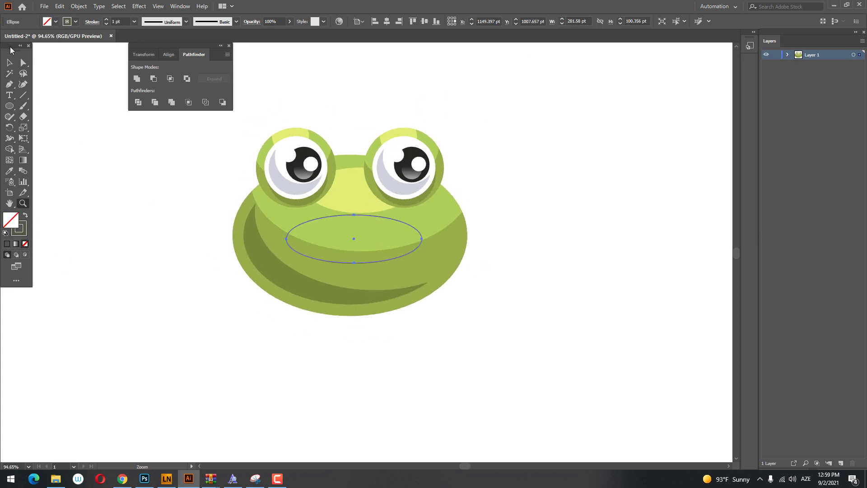
pyautogui.press('v')
pyautogui.click(25, 216)
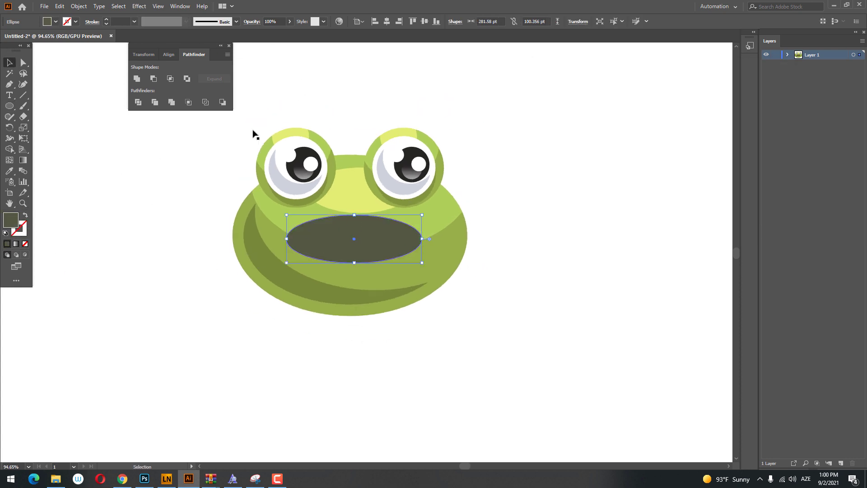
# - Paste a copy of the mouth oval in front, then enlarge and raise it
pyautogui.click(60, 7)
pyautogui.click(74, 49)
pyautogui.click(60, 6)
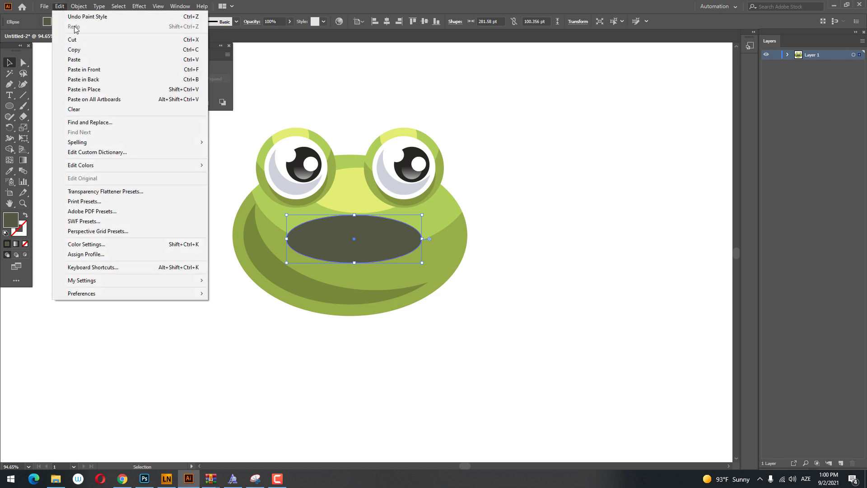
pyautogui.click(84, 69)
pyautogui.moveTo(346, 233); pyautogui.dragTo(346, 226)
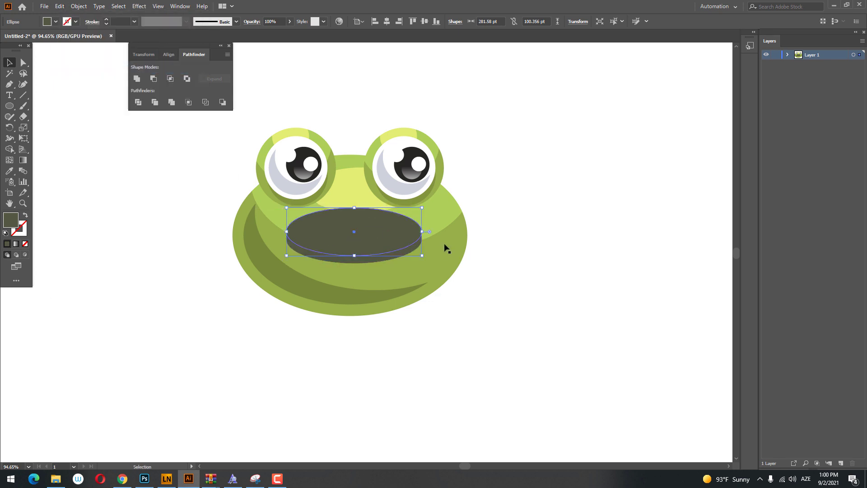
pyautogui.moveTo(423, 256); pyautogui.dragTo(436, 262)
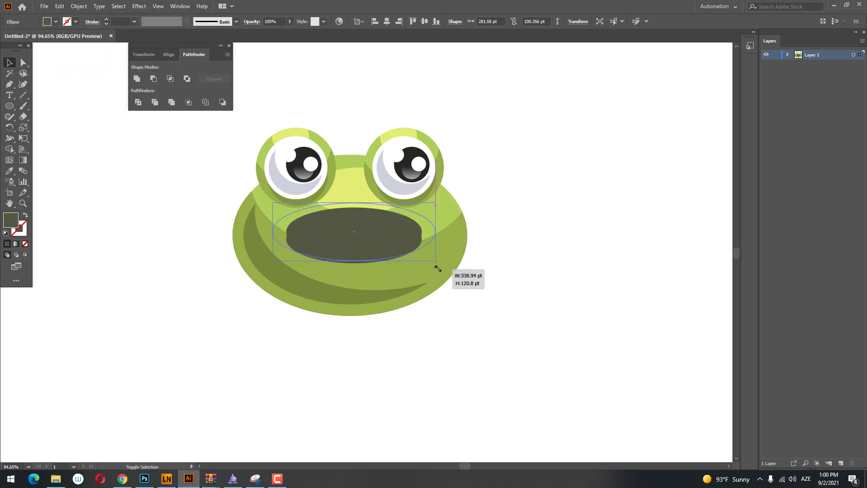
pyautogui.moveTo(383, 240); pyautogui.dragTo(382, 233)
# - Centre both ovals, Pathfinder Divide and ungroup them, and delete the outer piece
pyautogui.click(383, 262)
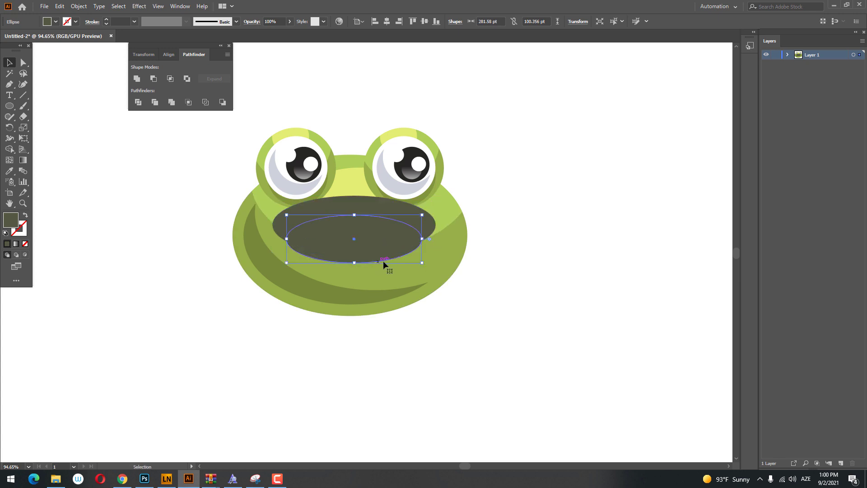
pyautogui.keyDown('shift'); pyautogui.click(374, 226); pyautogui.keyUp('shift')
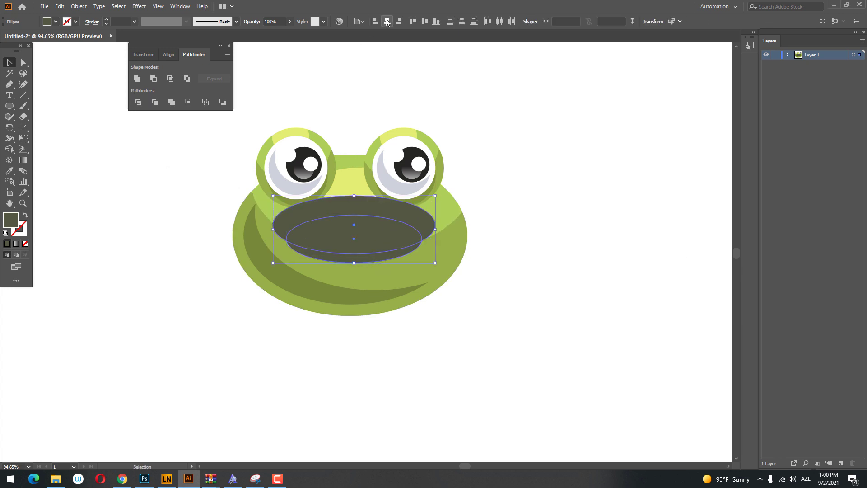
pyautogui.click(387, 21)
pyautogui.click(141, 105)
pyautogui.rightClick(360, 223)
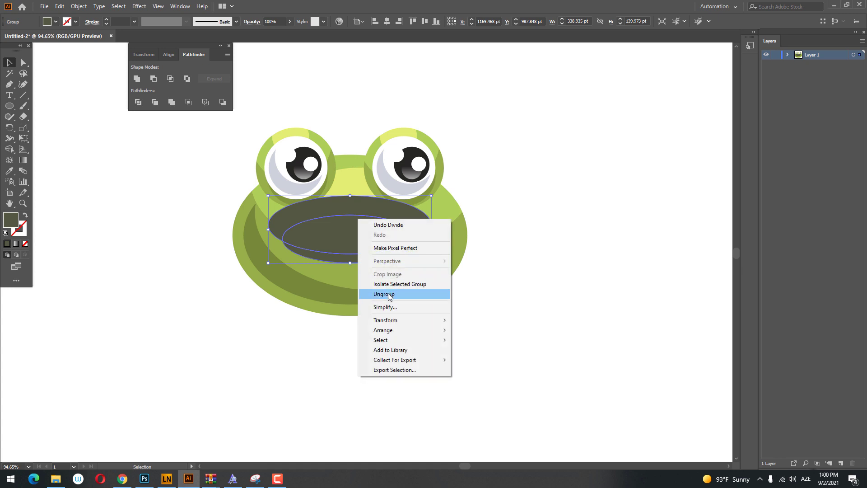
pyautogui.click(402, 294)
pyautogui.click(493, 333)
pyautogui.click(375, 204)
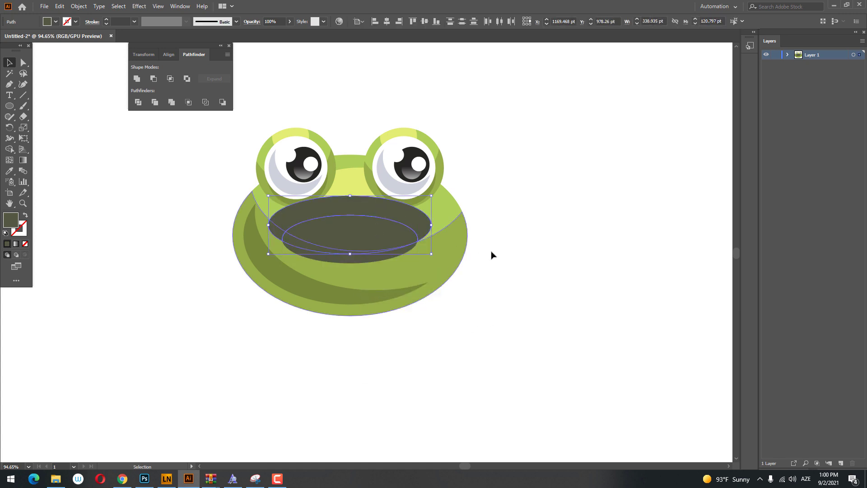
pyautogui.press('Delete')
# - Replace the smile shape with a stroked line bent downward into a curve
pyautogui.press('z')
pyautogui.moveTo(339, 247); pyautogui.dragTo(438, 287)
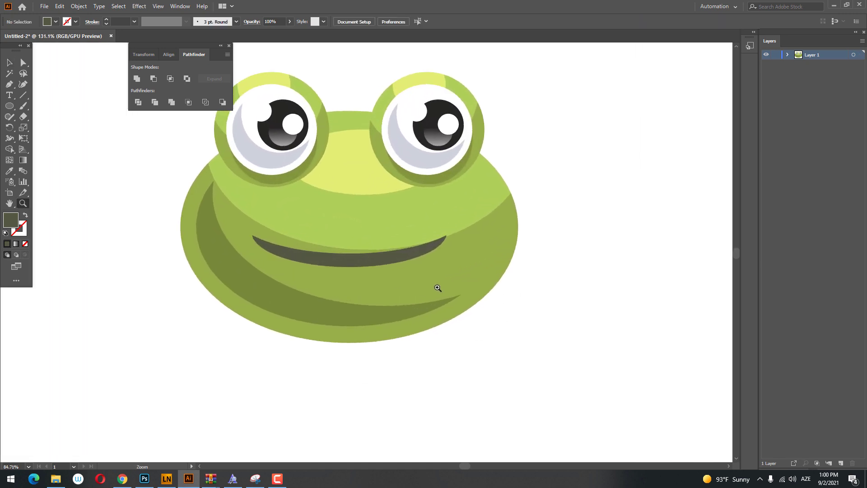
pyautogui.click(299, 248)
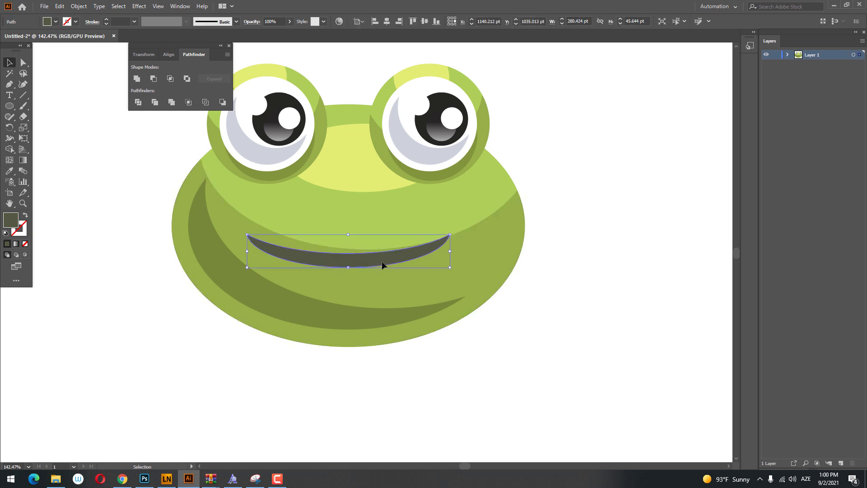
pyautogui.press('Delete')
pyautogui.click(245, 233)
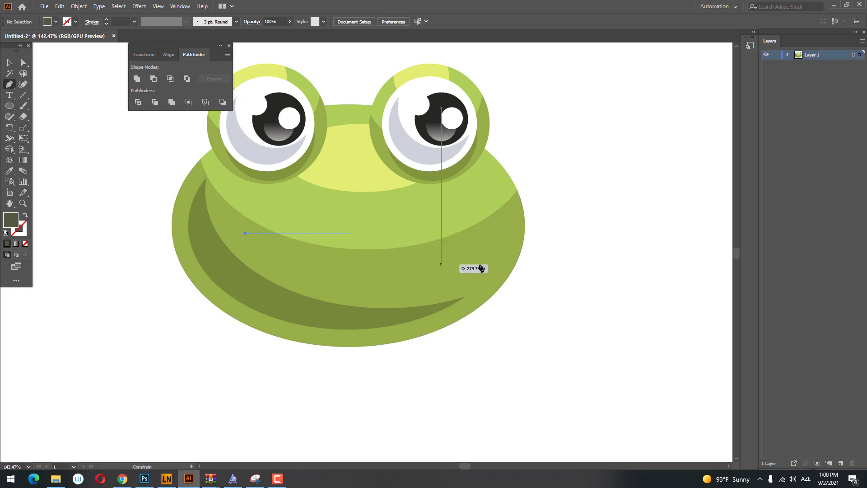
pyautogui.keyDown('shift'); pyautogui.click(467, 244); pyautogui.keyUp('shift')
pyautogui.hotkey('shift', 'x')
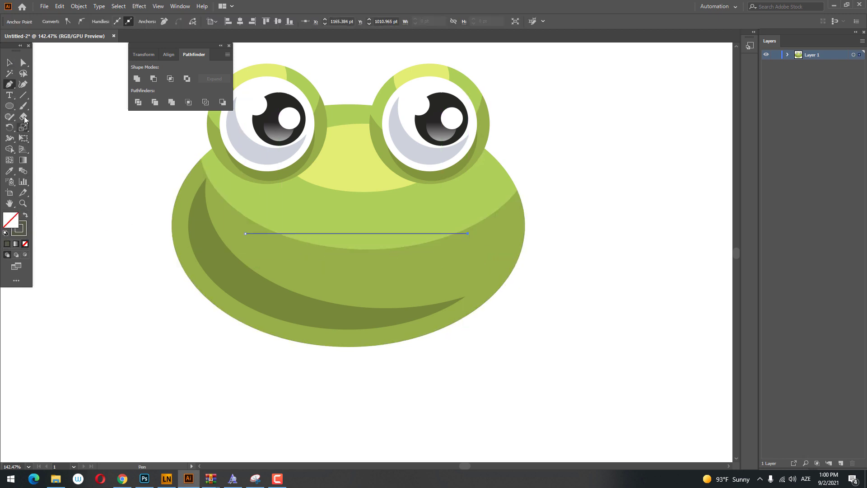
pyautogui.click(24, 85)
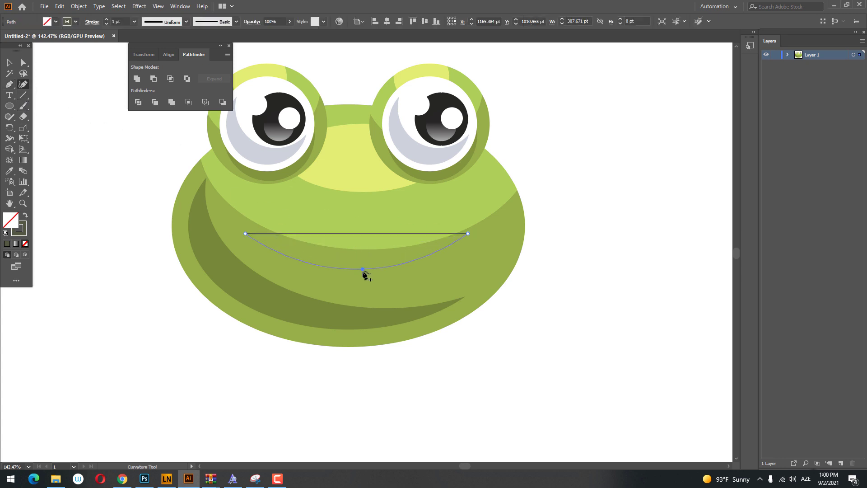
pyautogui.click(363, 269)
pyautogui.press('v')
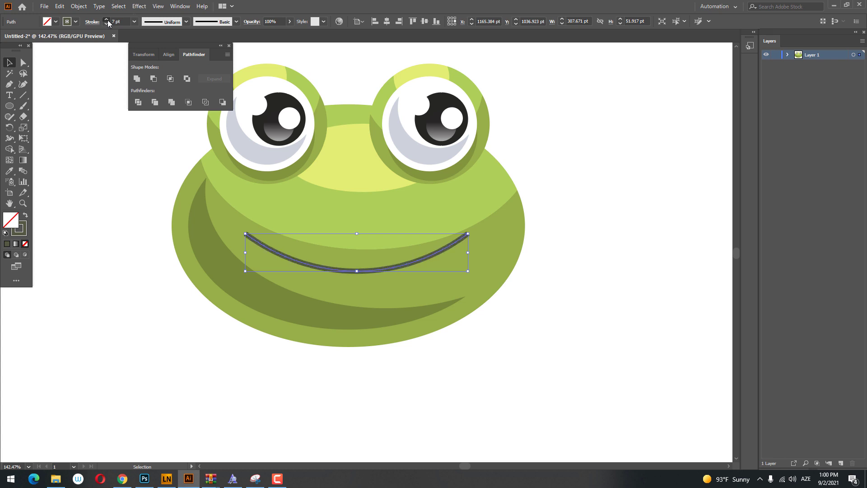
# - Give the curve Width Profile 1 at 17 pt, centre it on the head, and widen it
pyautogui.click(172, 23)
pyautogui.click(150, 53)
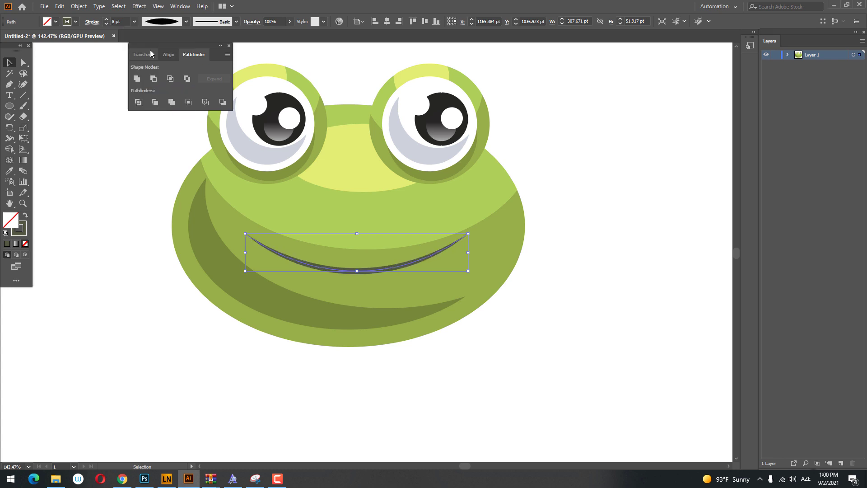
pyautogui.click(107, 20)
pyautogui.click(107, 20)
pyautogui.click(107, 20)
pyautogui.click(107, 20)
pyautogui.press('z')
pyautogui.moveTo(452, 208); pyautogui.dragTo(357, 268)
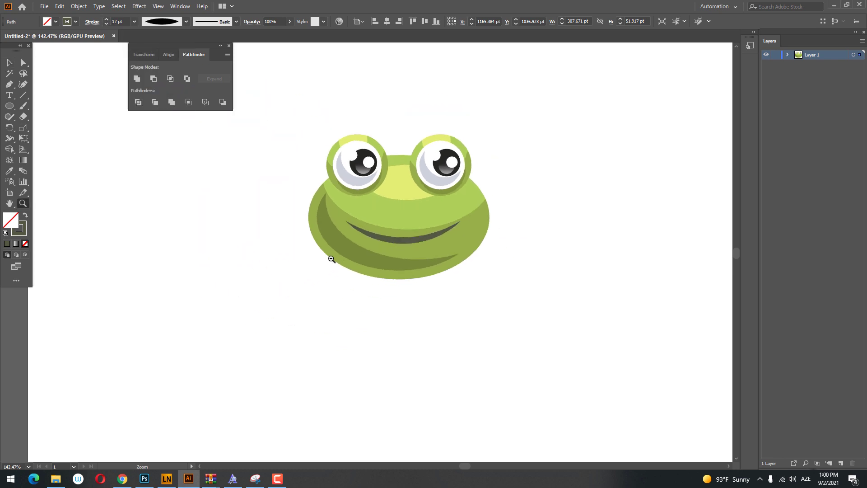
pyautogui.click(392, 24)
pyautogui.press('z')
pyautogui.click(418, 201)
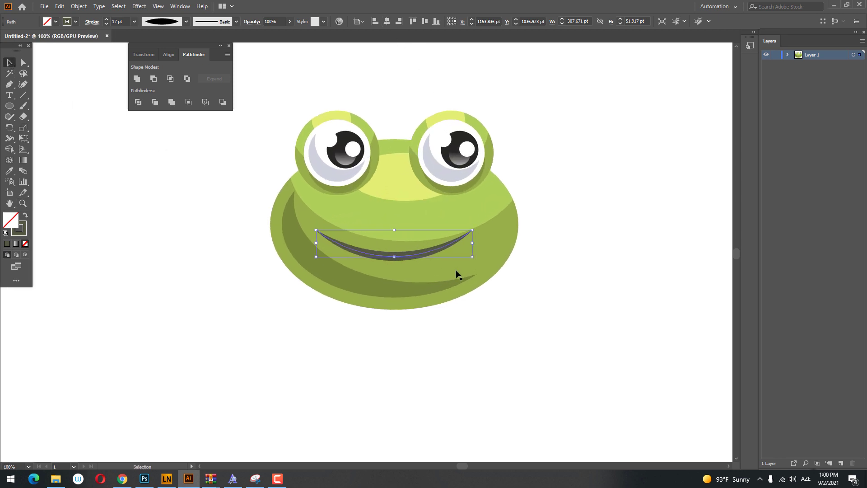
pyautogui.moveTo(472, 257)
pyautogui.mouseDown()
pyautogui.moveTo(483, 260)
pyautogui.moveTo(410, 265)
pyautogui.moveTo(440, 331)
pyautogui.mouseUp()
pyautogui.click(471, 270)
pyautogui.press('z')
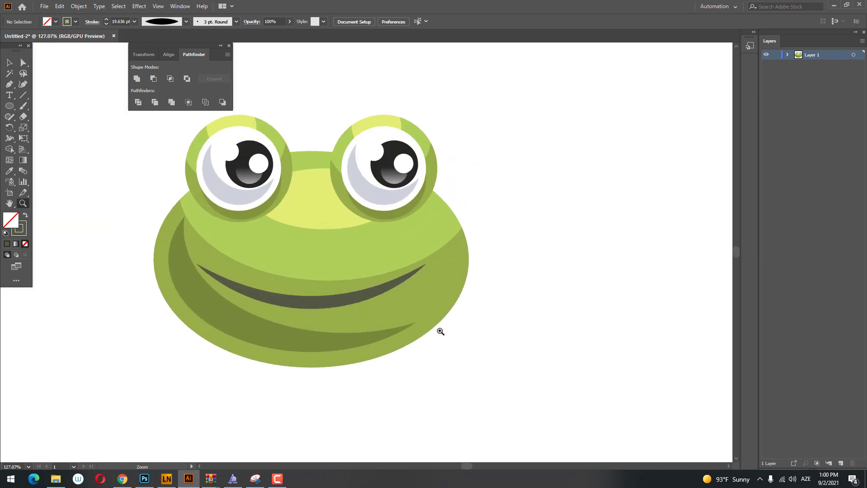
# - Duplicate the smile curve as a shorter lower-lip curve just beneath it
pyautogui.click(300, 276)
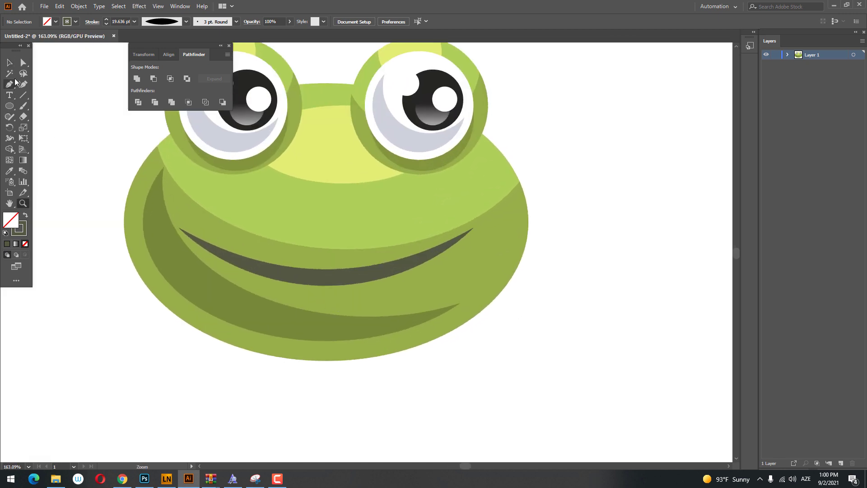
pyautogui.click(329, 282)
pyautogui.click(59, 7)
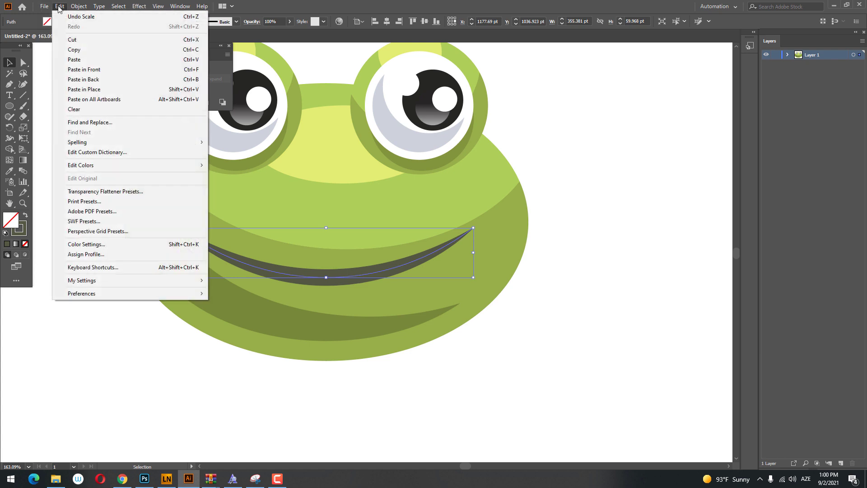
pyautogui.click(74, 49)
pyautogui.click(59, 6)
pyautogui.click(107, 74)
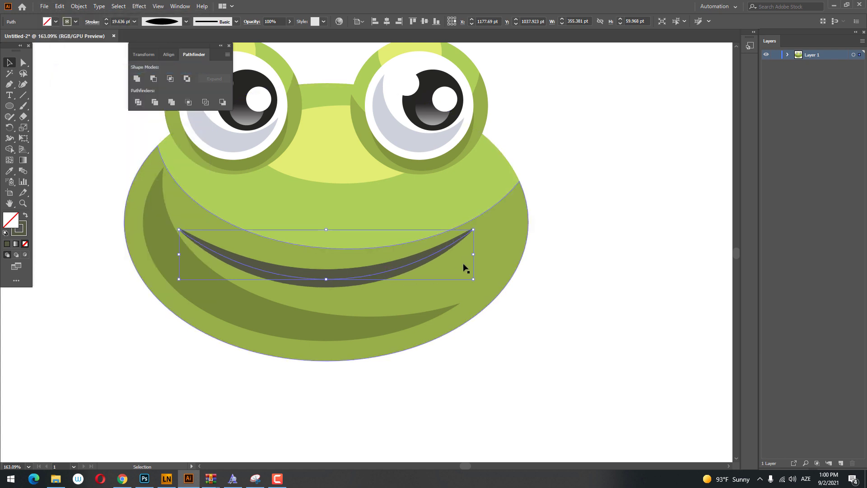
pyautogui.press('Down')
pyautogui.press('Down')
pyautogui.press('Down')
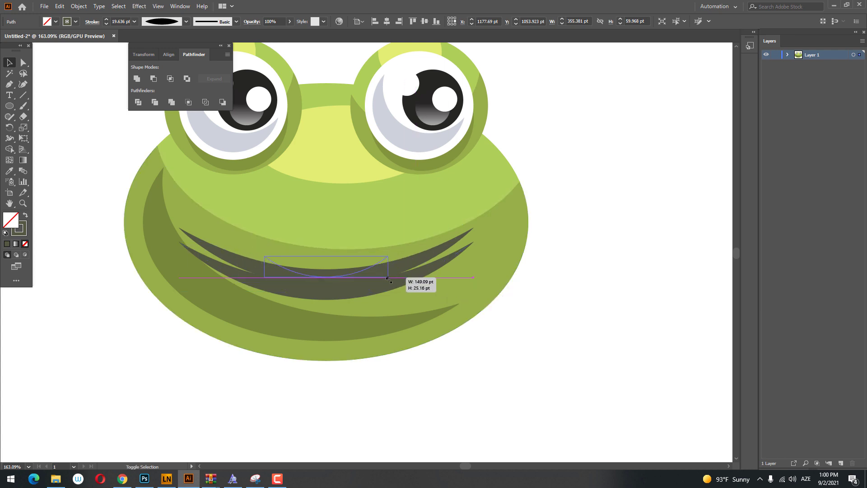
pyautogui.moveTo(474, 292)
pyautogui.mouseDown()
pyautogui.moveTo(388, 276)
pyautogui.moveTo(366, 299)
pyautogui.moveTo(371, 272)
pyautogui.moveTo(395, 279)
pyautogui.mouseUp()
pyautogui.press('z')
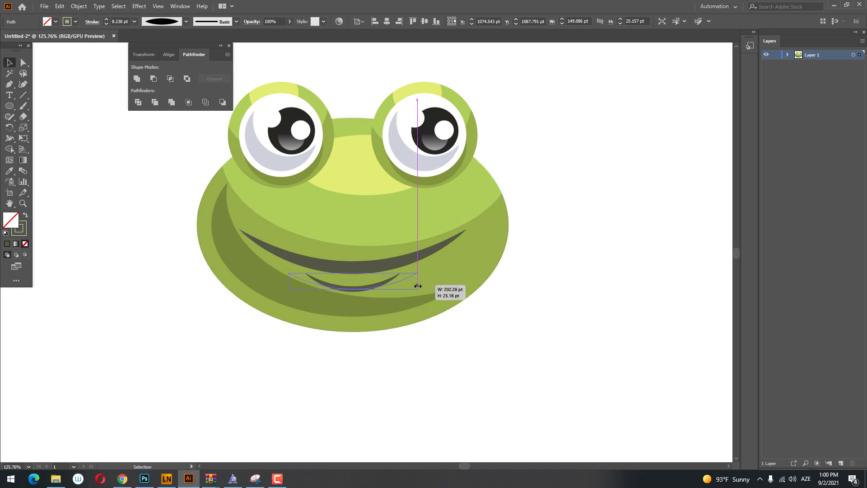
pyautogui.moveTo(400, 289); pyautogui.dragTo(418, 286)
# - Expand both mouth strokes into filled shapes, using Object > Expand instead of Expand Appearance
pyautogui.click(510, 341)
pyautogui.press('z')
pyautogui.moveTo(510, 341); pyautogui.dragTo(323, 293)
pyautogui.hotkey('ctrl', '1')
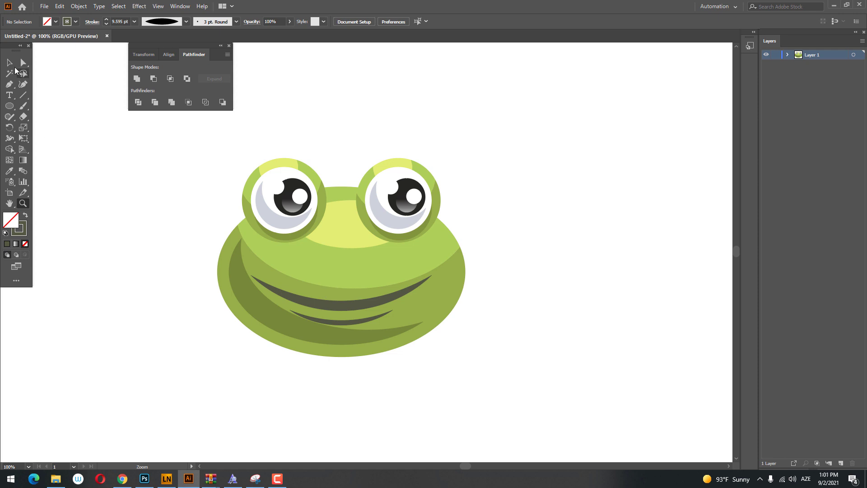
pyautogui.click(364, 306)
pyautogui.keyDown('shift'); pyautogui.click(358, 322); pyautogui.keyUp('shift')
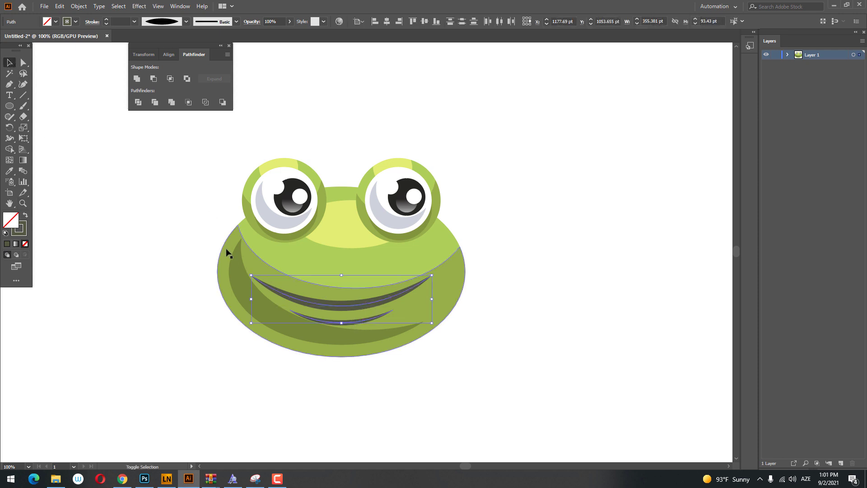
pyautogui.click(78, 7)
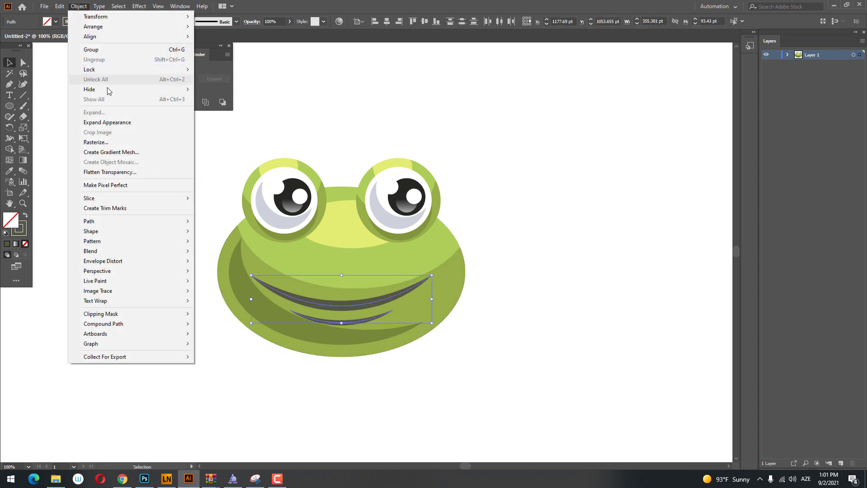
pyautogui.click(107, 122)
pyautogui.click(60, 7)
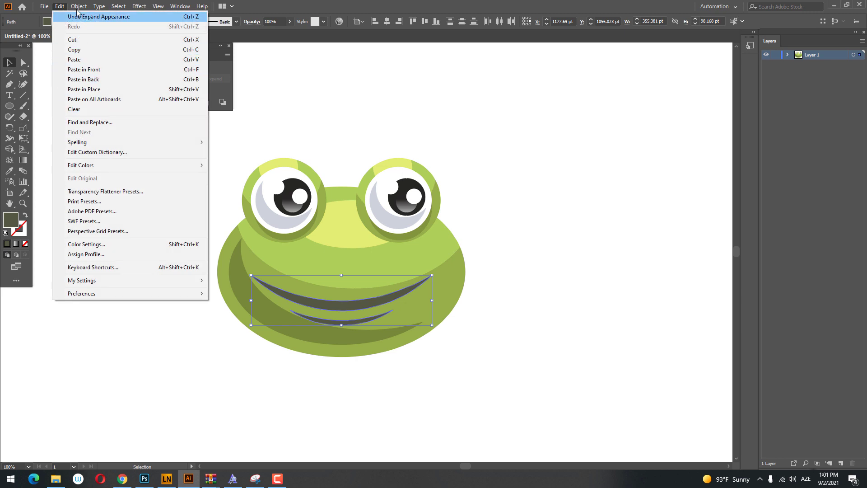
pyautogui.click(100, 112)
# - Draw a dark right-cheek circle at 25% opacity, plus a small dot beside it
pyautogui.click(629, 406)
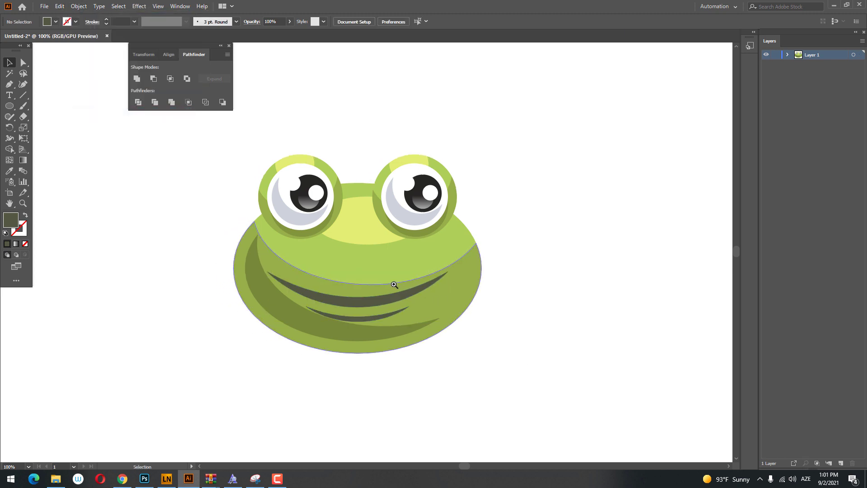
pyautogui.press('z')
pyautogui.click(325, 302)
pyautogui.click(13, 109)
pyautogui.moveTo(411, 224); pyautogui.dragTo(460, 272)
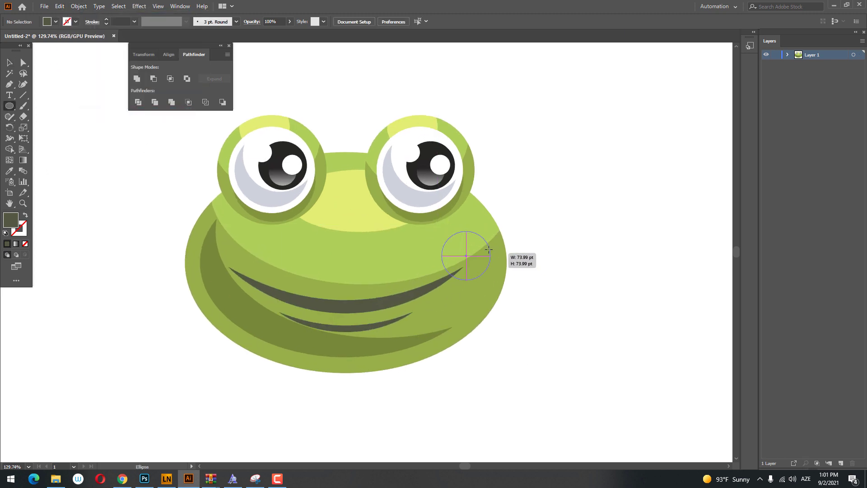
pyautogui.doubleClick(10, 220)
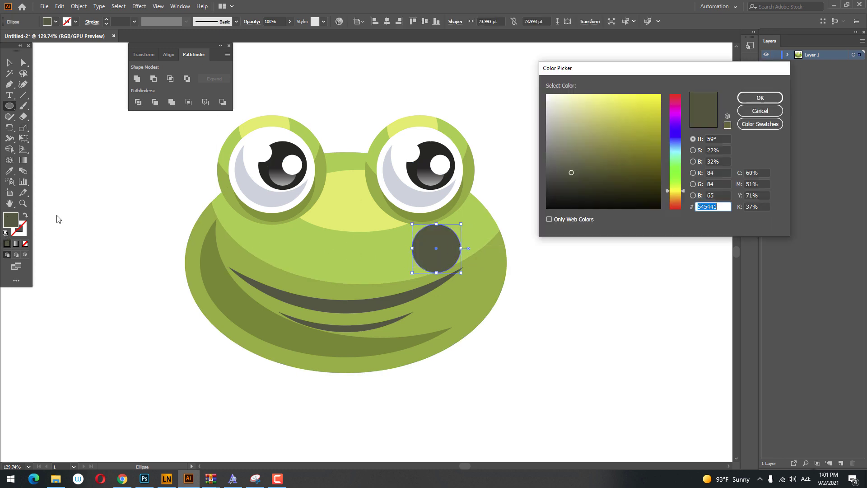
pyautogui.click(761, 98)
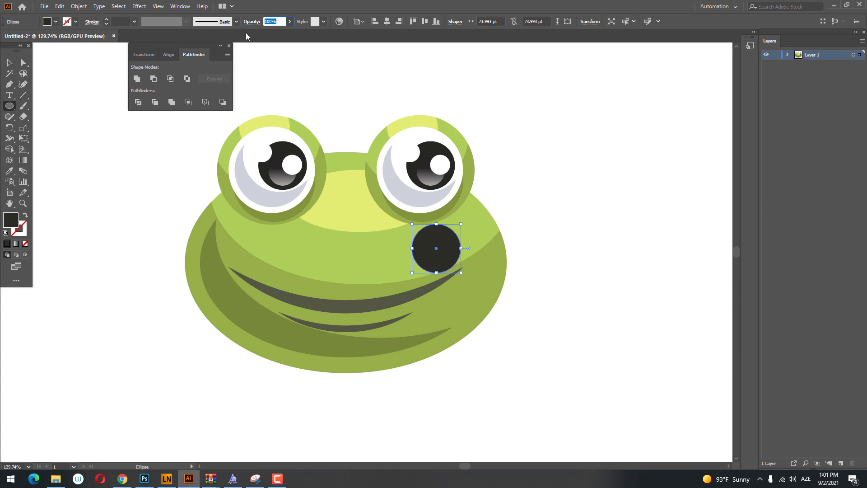
pyautogui.click(275, 21)
pyautogui.write('25')
pyautogui.press('Return')
pyautogui.moveTo(388, 236); pyautogui.dragTo(404, 251)
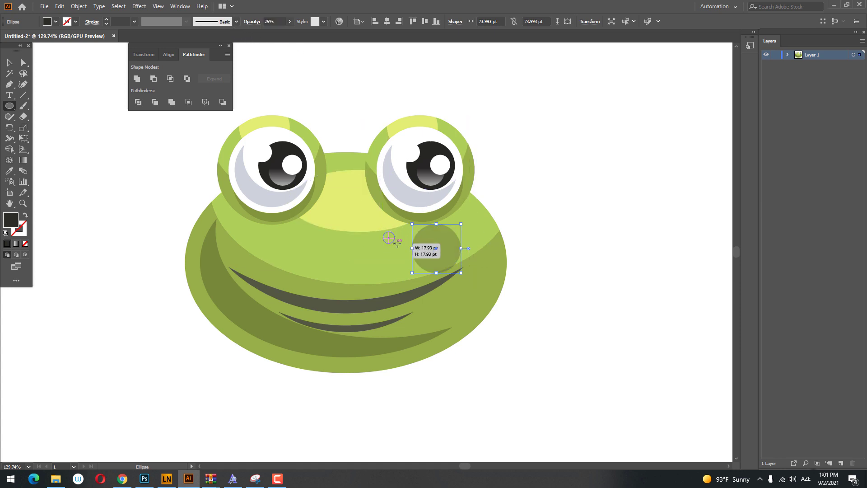
# - Add a large left-cheek circle with the right cheek spot's translucent fill
pyautogui.moveTo(207, 267)
pyautogui.mouseDown()
pyautogui.moveTo(251, 224)
pyautogui.moveTo(273, 236)
pyautogui.mouseUp()
pyautogui.press('z')
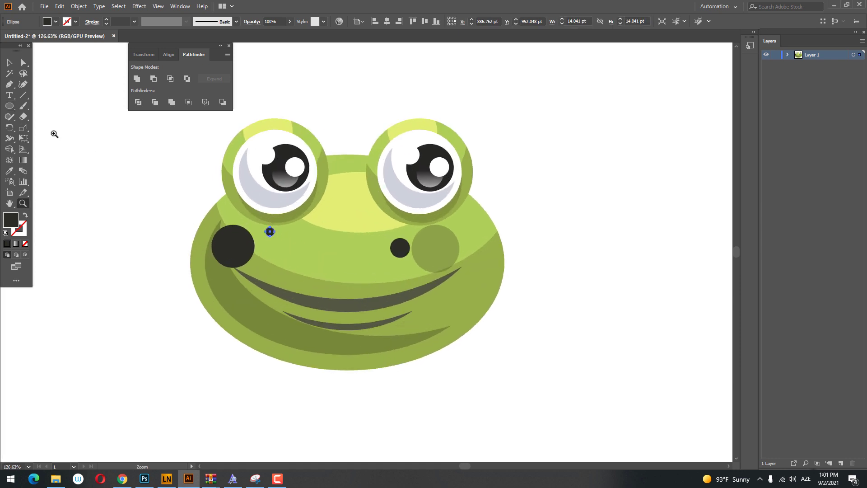
pyautogui.click(11, 67)
pyautogui.keyDown('shift'); pyautogui.click(232, 246); pyautogui.keyUp('shift')
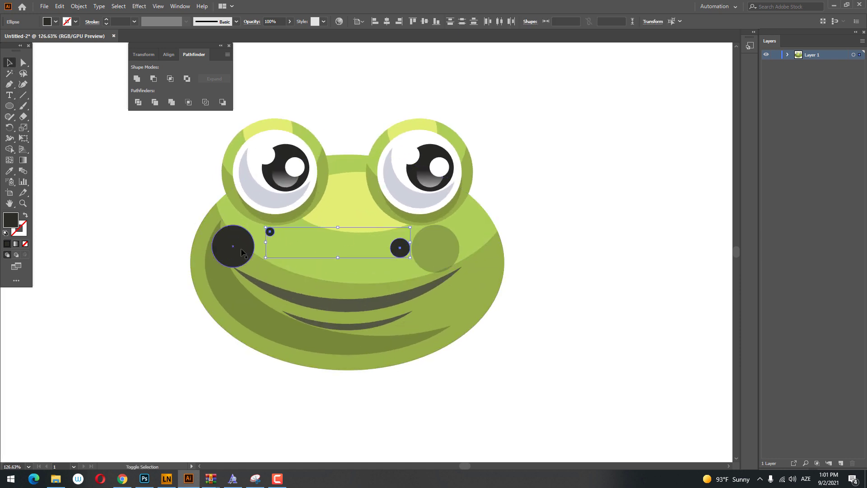
pyautogui.press('i')
pyautogui.click(435, 248)
pyautogui.press('z')
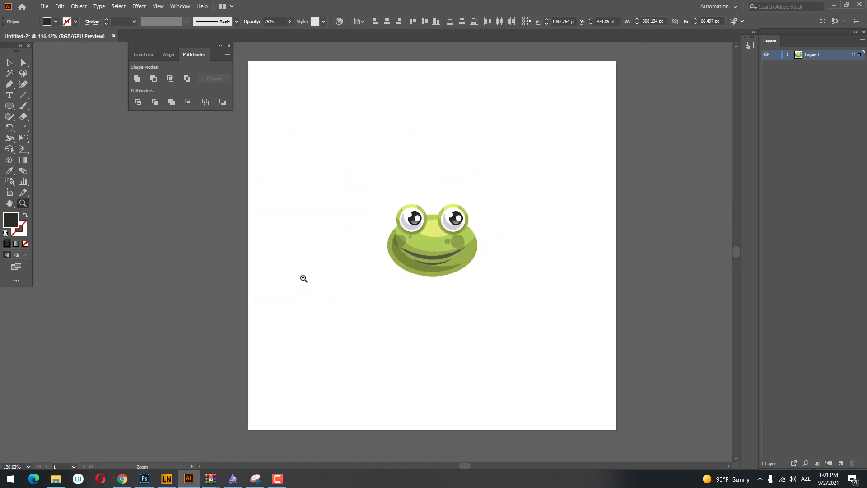
# - Add a large and a small translucent spot near the smile's lower right end
pyautogui.click(9, 106)
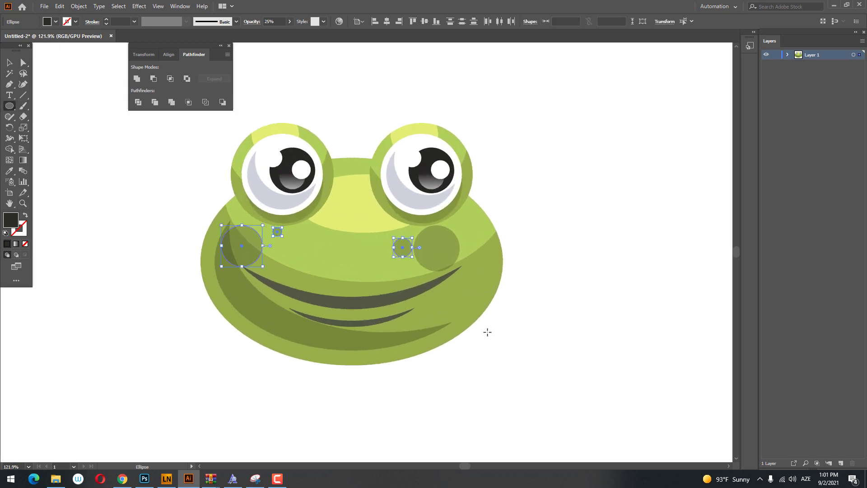
pyautogui.moveTo(429, 293); pyautogui.dragTo(462, 325)
pyautogui.moveTo(466, 274); pyautogui.dragTo(480, 288)
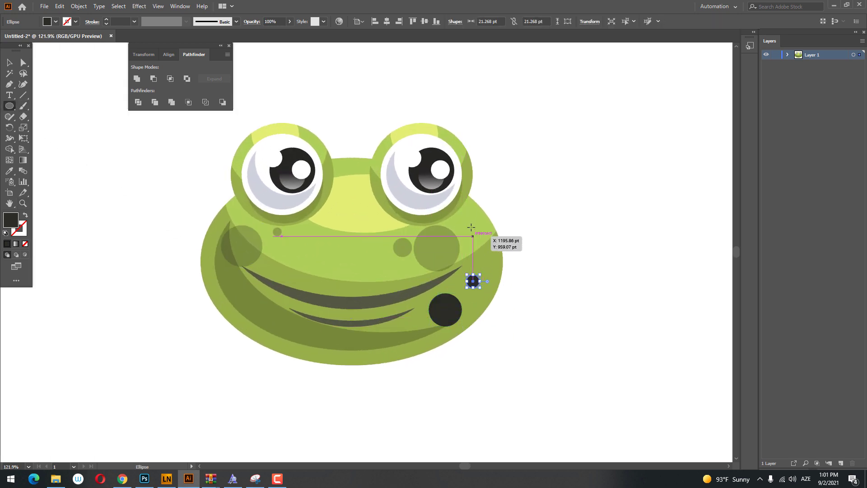
pyautogui.press('v')
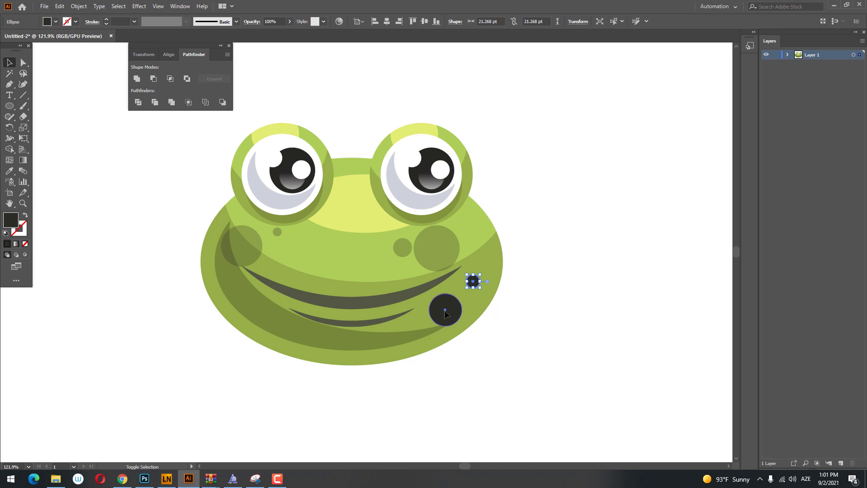
pyautogui.keyDown('shift'); pyautogui.click(445, 314); pyautogui.keyUp('shift')
pyautogui.click(9, 172)
pyautogui.click(441, 253)
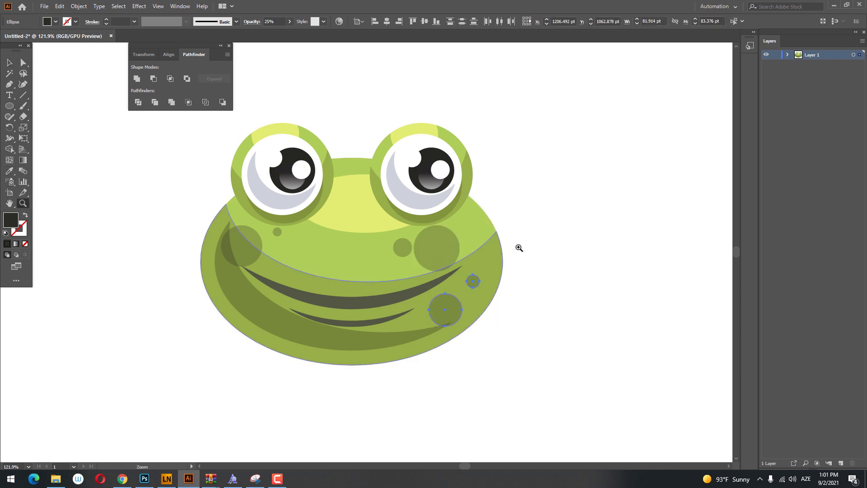
pyautogui.scroll(-3, 382, 304)
pyautogui.scroll(5, 381, 304)
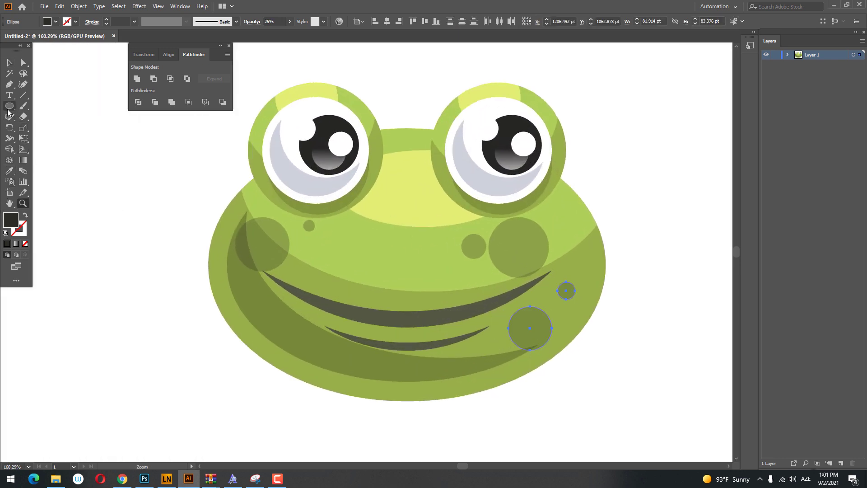
pyautogui.click(9, 109)
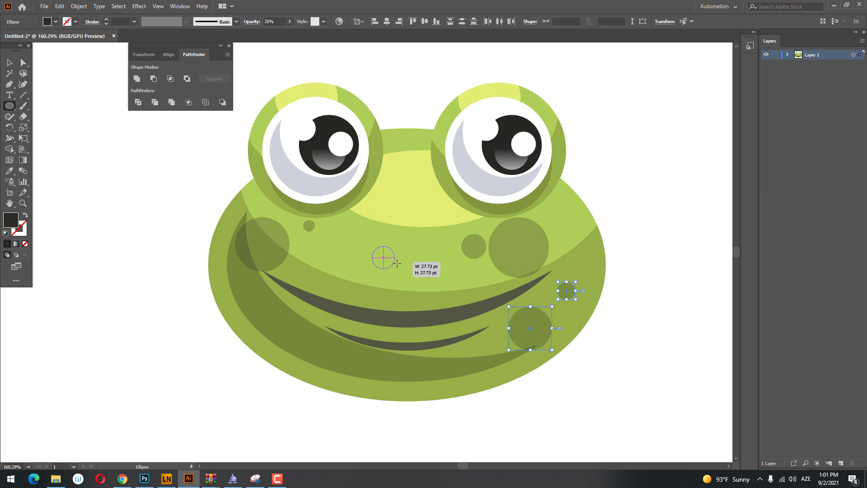
# - Draw a small dark nostril circle and paste a copy shifted right as the second nostril
pyautogui.moveTo(383, 253); pyautogui.dragTo(396, 269)
pyautogui.click(10, 62)
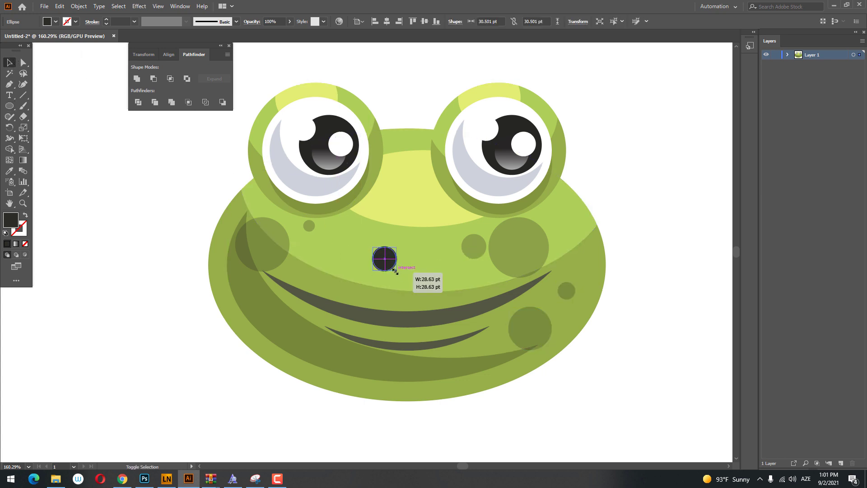
pyautogui.click(60, 6)
pyautogui.click(79, 54)
pyautogui.click(59, 6)
pyautogui.click(89, 69)
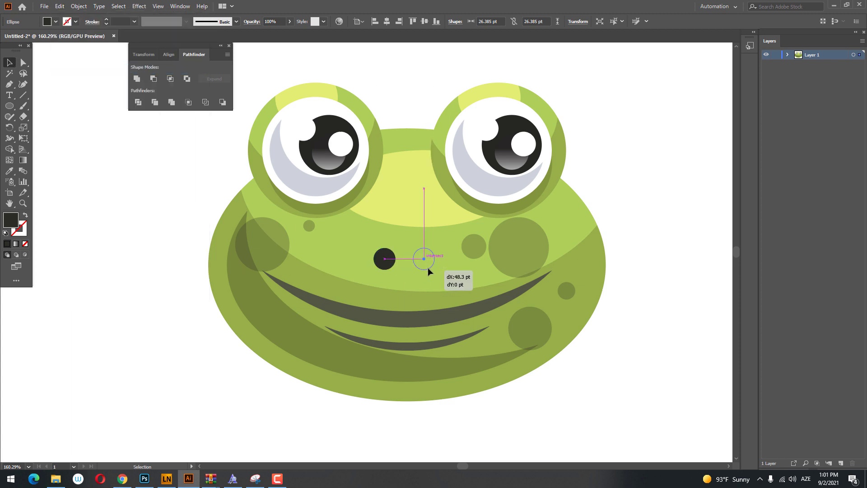
pyautogui.moveTo(428, 268); pyautogui.dragTo(427, 267)
# - Group the two nostril circles together
pyautogui.click(650, 378)
pyautogui.press('z')
pyautogui.moveTo(650, 377)
pyautogui.mouseDown()
pyautogui.moveTo(471, 356)
pyautogui.moveTo(433, 300)
pyautogui.mouseUp()
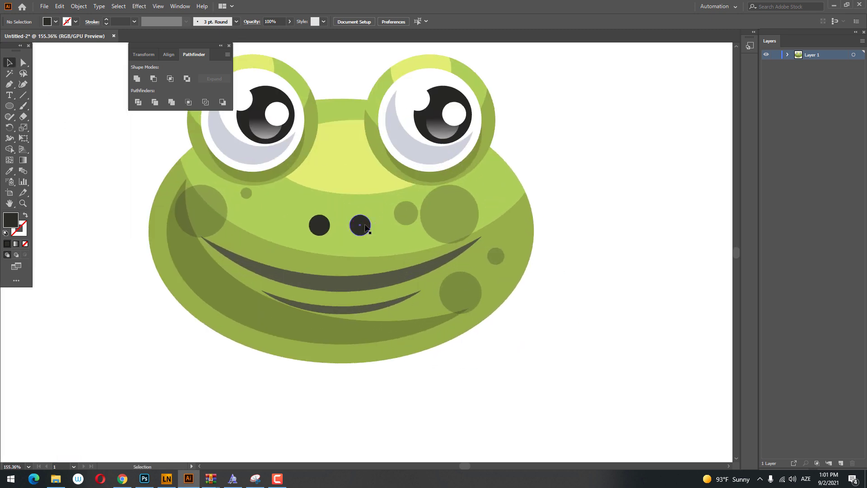
pyautogui.moveTo(449, 257); pyautogui.dragTo(227, 219)
pyautogui.rightClick(364, 226)
pyautogui.click(411, 282)
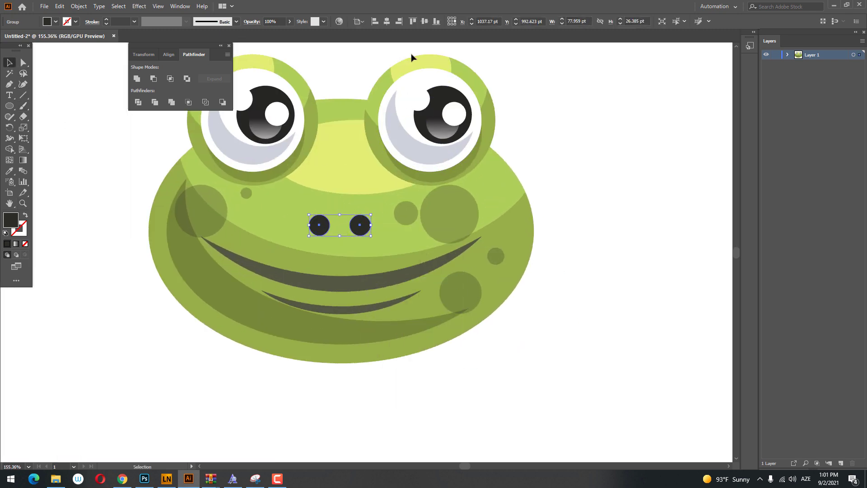
pyautogui.click(544, 255)
pyautogui.moveTo(549, 300)
pyautogui.mouseDown()
pyautogui.moveTo(413, 300)
pyautogui.moveTo(382, 280)
pyautogui.moveTo(384, 304)
pyautogui.moveTo(429, 322)
pyautogui.moveTo(414, 304)
pyautogui.mouseUp()
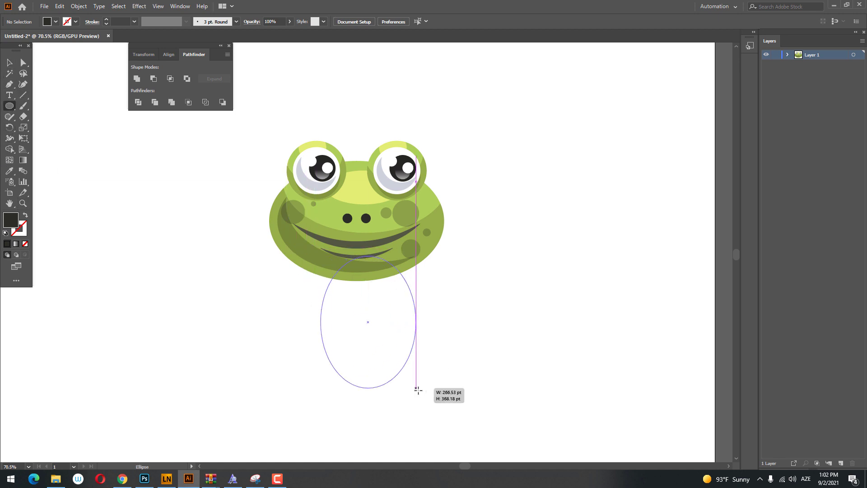
# - Draw a tall body oval below the head, filled with a darker olive than the head green
pyautogui.moveTo(320, 256); pyautogui.dragTo(436, 414)
pyautogui.press('i')
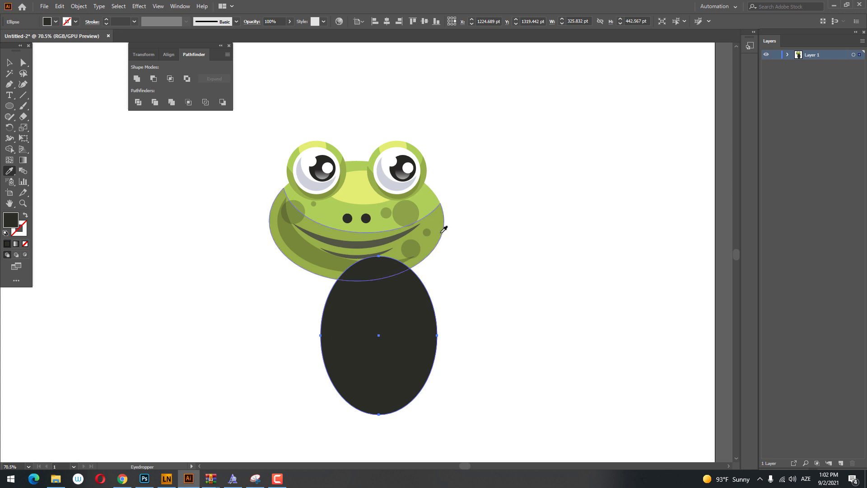
pyautogui.click(440, 231)
pyautogui.doubleClick(12, 228)
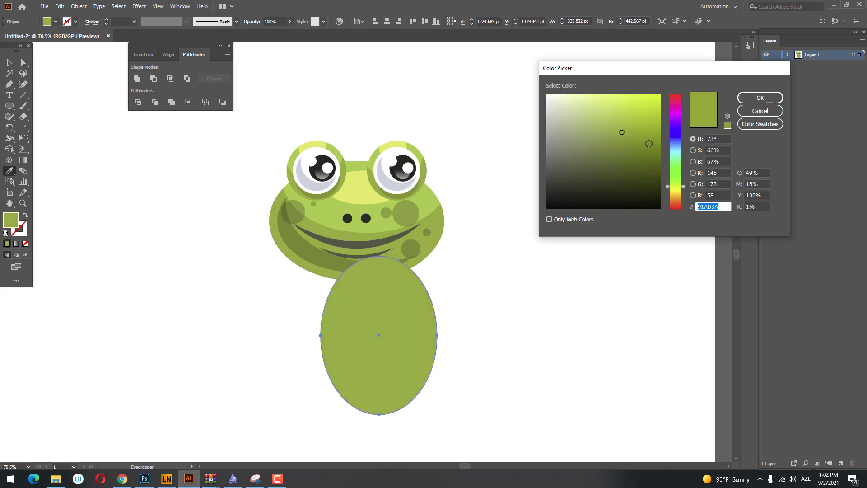
pyautogui.moveTo(649, 144); pyautogui.dragTo(624, 153)
pyautogui.click(760, 98)
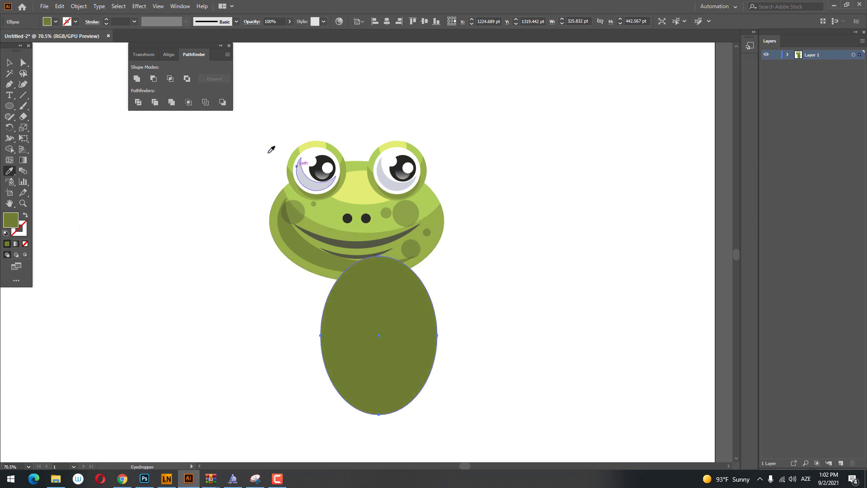
# - Send the body behind the head, group the head shapes, and centre the body under the head
pyautogui.click(9, 64)
pyautogui.rightClick(356, 277)
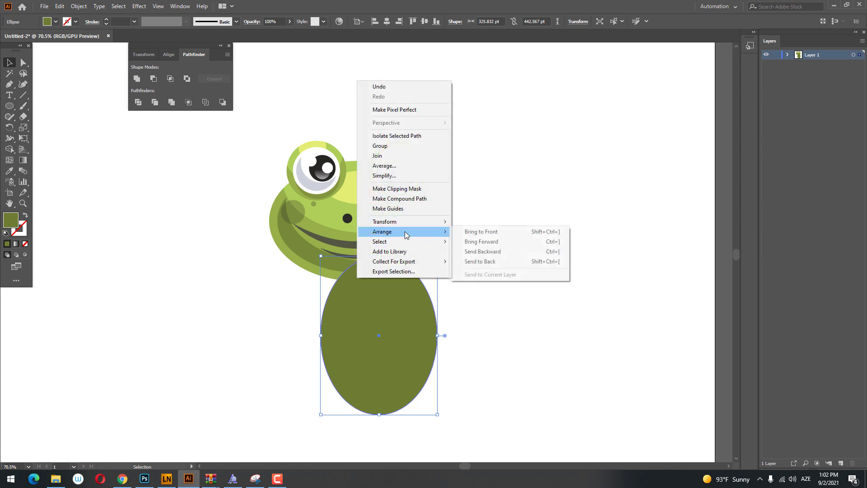
pyautogui.click(480, 261)
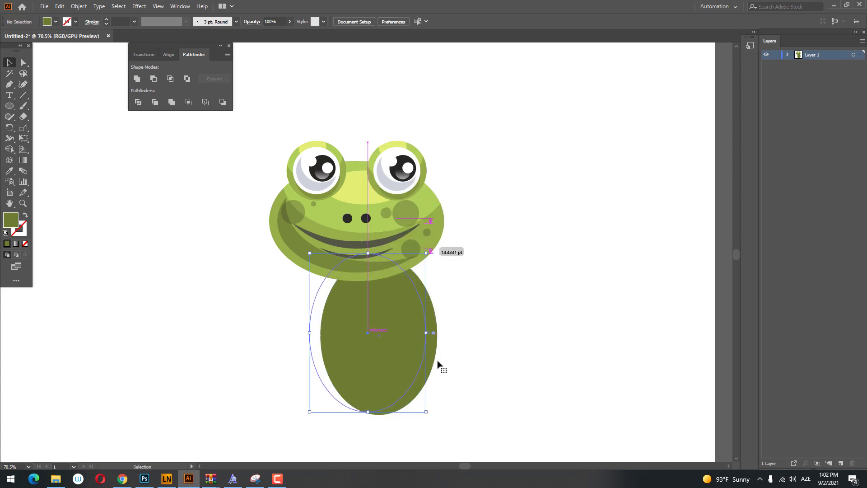
pyautogui.moveTo(442, 363); pyautogui.dragTo(430, 361)
pyautogui.click(361, 339)
pyautogui.hotkey('ctrl', 'a')
pyautogui.keyDown('shift'); pyautogui.click(423, 308); pyautogui.keyUp('shift')
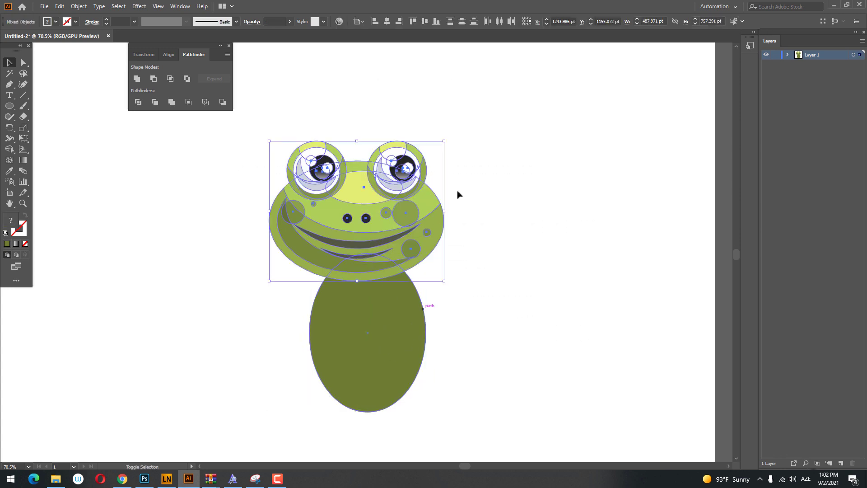
pyautogui.rightClick(389, 166)
pyautogui.click(429, 233)
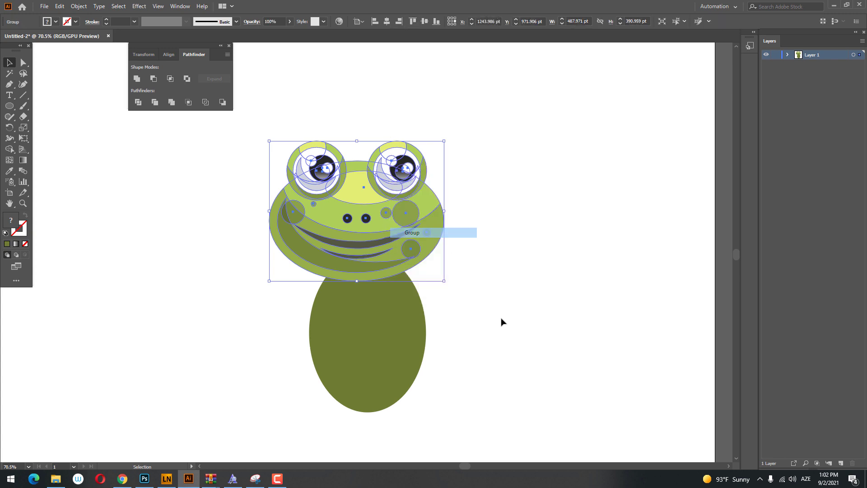
pyautogui.click(393, 273)
pyautogui.click(386, 22)
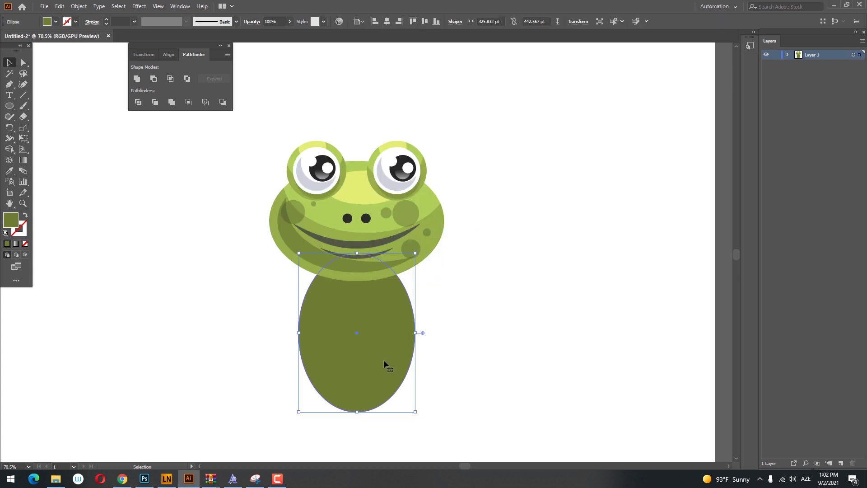
# - Widen the olive body oval by pulling its right and left side anchors outward
pyautogui.click(23, 63)
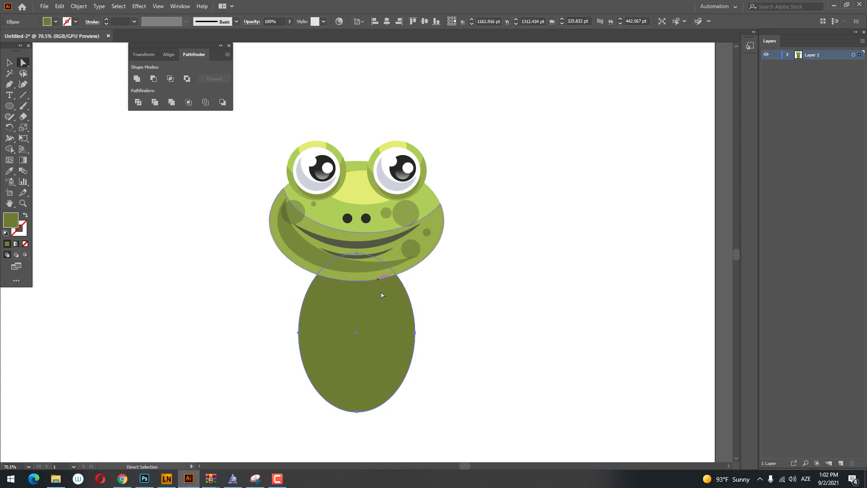
pyautogui.moveTo(442, 345); pyautogui.dragTo(285, 318)
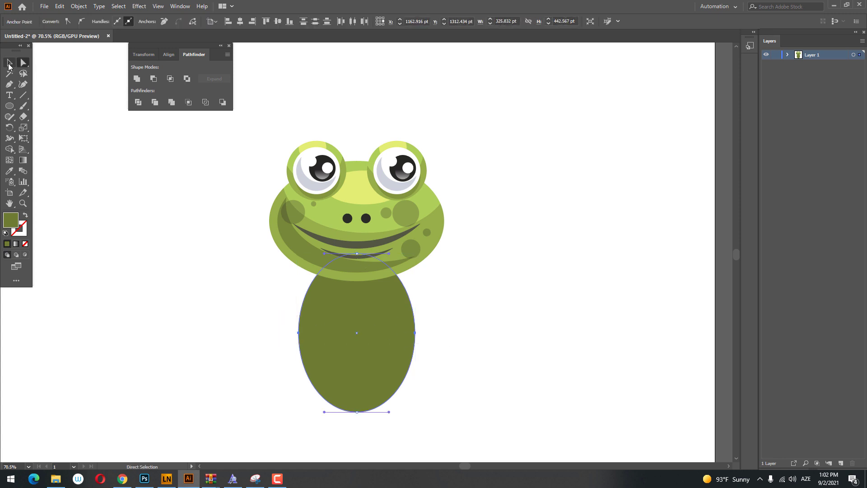
pyautogui.moveTo(418, 339)
pyautogui.mouseDown()
pyautogui.moveTo(441, 361)
pyautogui.moveTo(291, 313)
pyautogui.mouseUp()
pyautogui.hotkey('ctrl', 'z')
pyautogui.moveTo(418, 339)
pyautogui.mouseDown()
pyautogui.moveTo(418, 369)
pyautogui.moveTo(470, 387)
pyautogui.mouseUp()
pyautogui.hotkey('ctrl', 'z')
pyautogui.click(415, 368)
pyautogui.moveTo(416, 369); pyautogui.dragTo(459, 377)
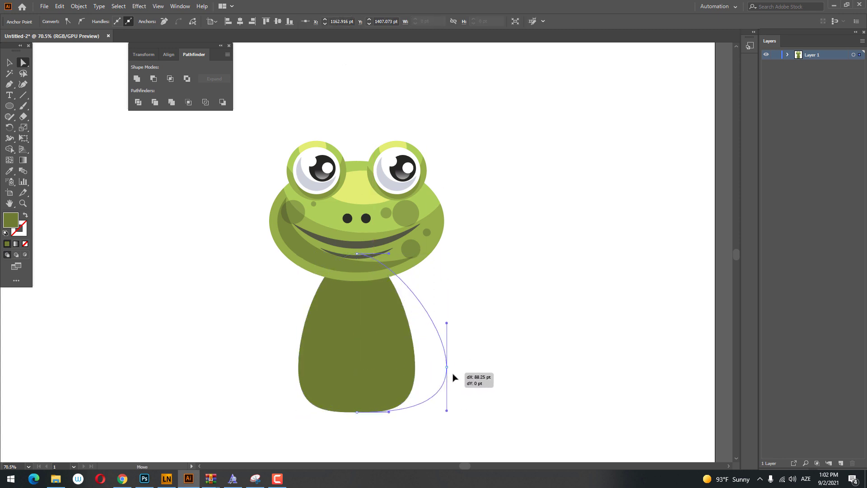
pyautogui.click(474, 430)
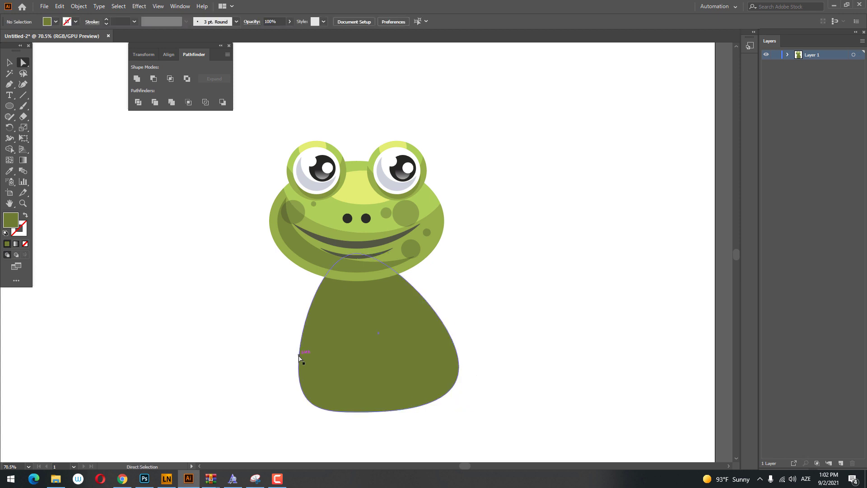
pyautogui.moveTo(298, 364); pyautogui.dragTo(269, 364)
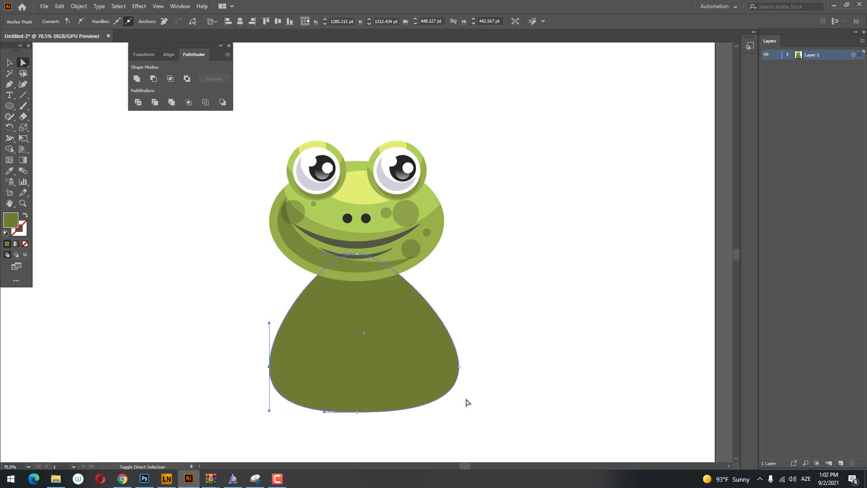
# - Move the reshaped body up beneath the head and nudge its left anchor slightly
pyautogui.click(467, 402)
pyautogui.moveTo(401, 378); pyautogui.dragTo(400, 342)
pyautogui.click(474, 401)
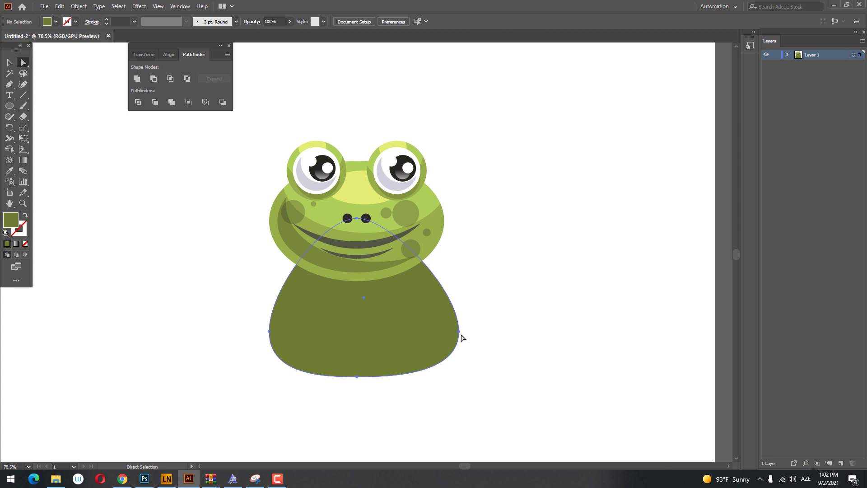
pyautogui.click(460, 337)
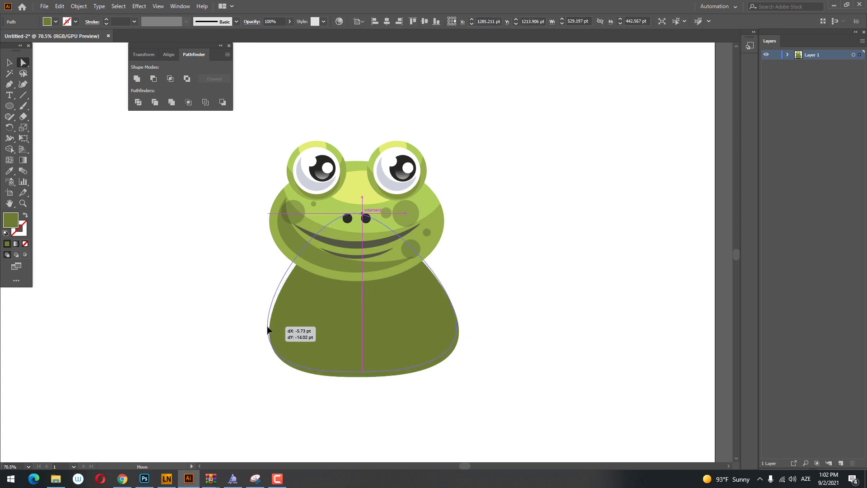
pyautogui.moveTo(270, 334); pyautogui.dragTo(262, 333)
pyautogui.click(507, 400)
pyautogui.scroll(-1, 438, 338)
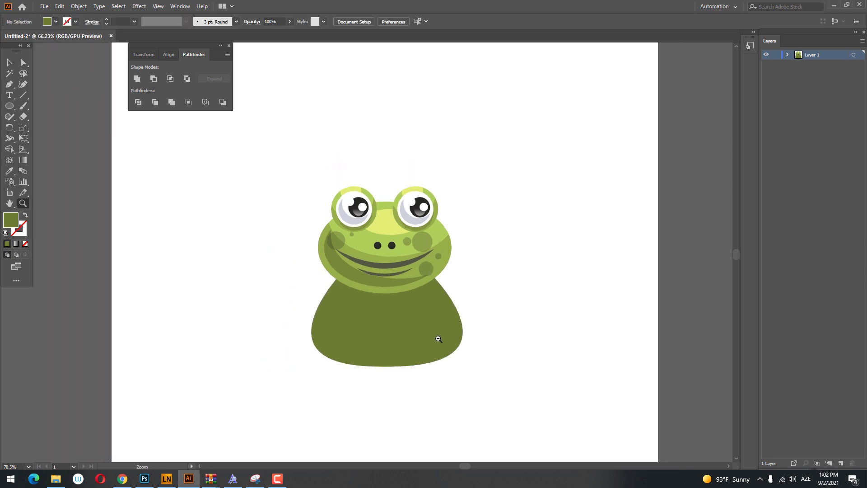
pyautogui.scroll(2, 438, 339)
pyautogui.scroll(2, 412, 332)
pyautogui.scroll(-1, 457, 350)
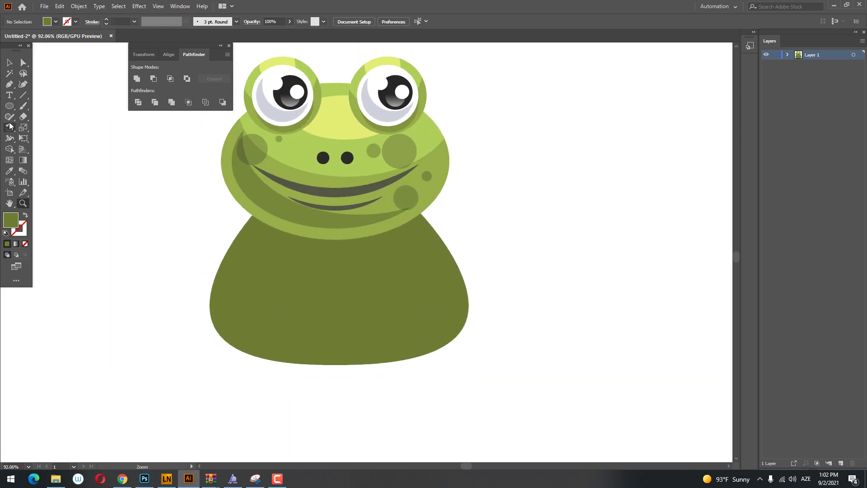
# - Draw an olive back-leg oval at the body's lower left and shift it slightly left
pyautogui.moveTo(153, 236)
pyautogui.mouseDown()
pyautogui.moveTo(228, 352)
pyautogui.moveTo(251, 358)
pyautogui.moveTo(191, 313)
pyautogui.moveTo(208, 323)
pyautogui.mouseUp()
pyautogui.press('v')
pyautogui.click(298, 398)
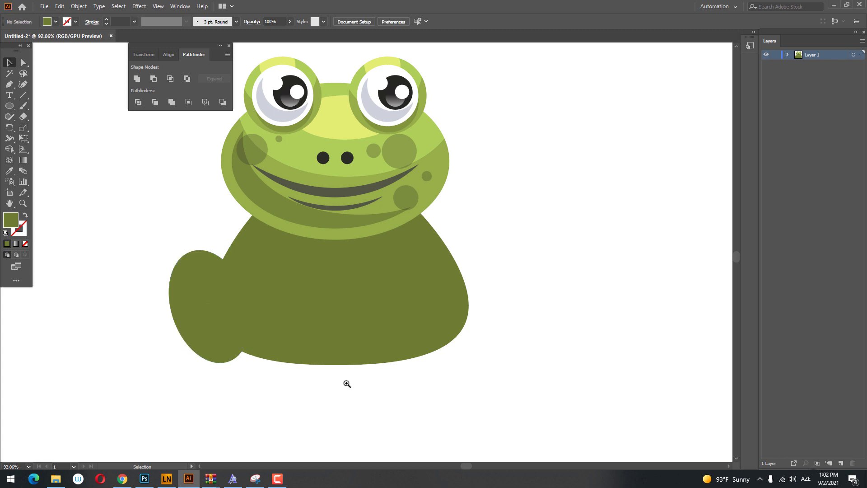
pyautogui.press('z')
pyautogui.moveTo(347, 384); pyautogui.dragTo(108, 120)
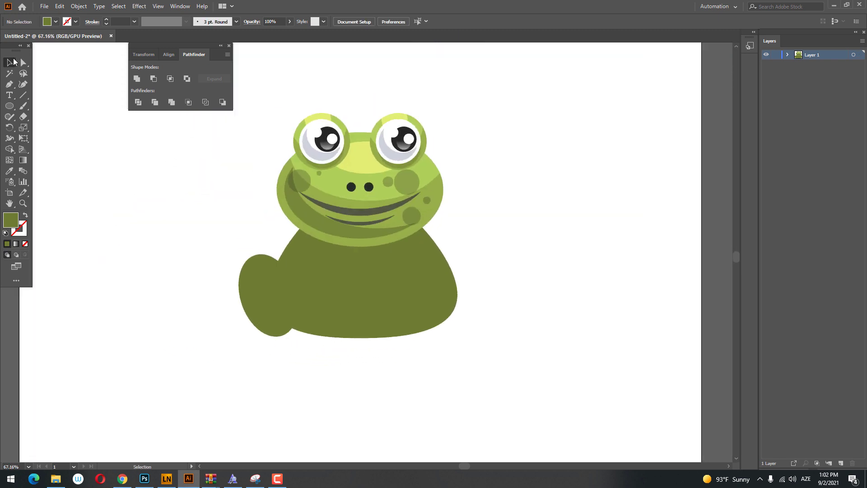
pyautogui.moveTo(268, 282); pyautogui.dragTo(264, 282)
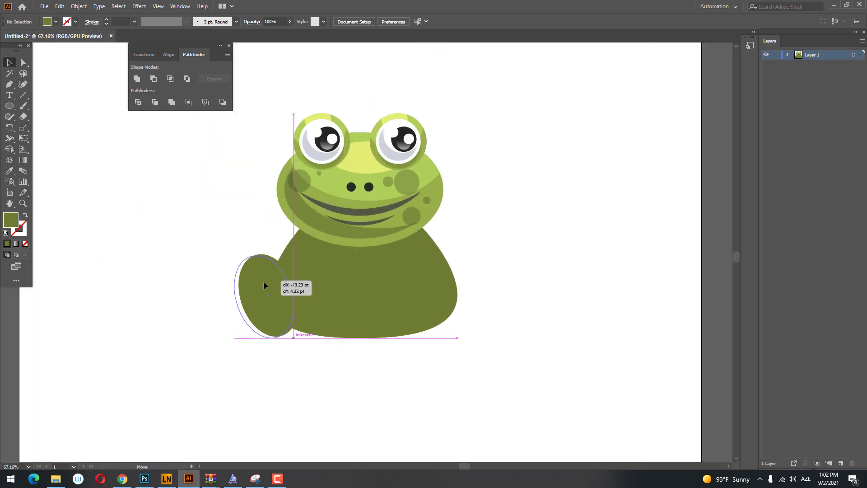
pyautogui.click(319, 374)
pyautogui.press('z')
pyautogui.click(178, 272)
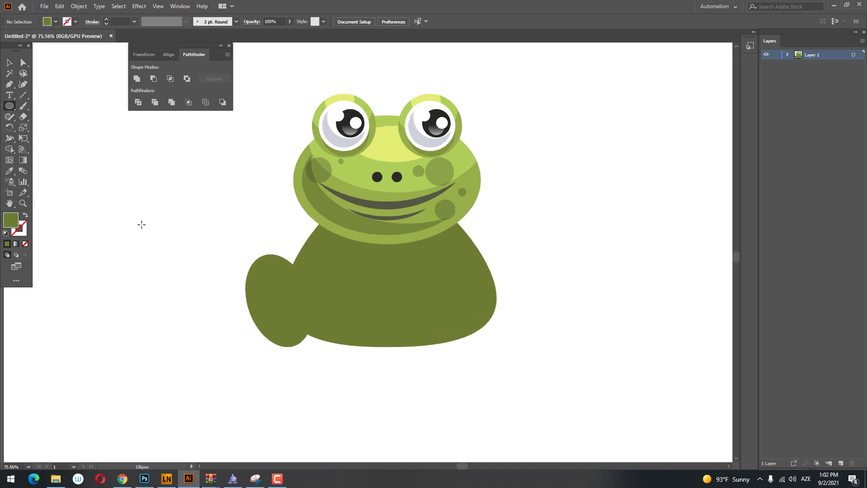
# - Draw a closed foot shape with the Pen tool at the leg's base
pyautogui.click(12, 88)
pyautogui.click(319, 182)
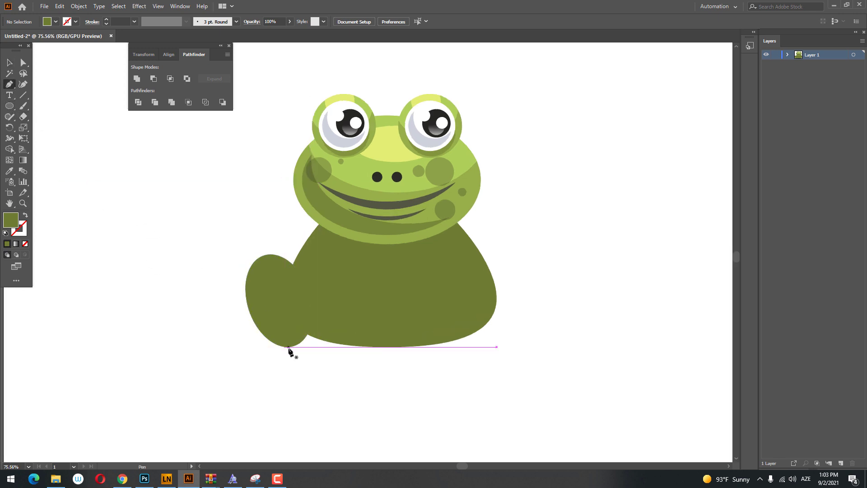
pyautogui.click(288, 347)
pyautogui.moveTo(209, 346); pyautogui.dragTo(253, 323)
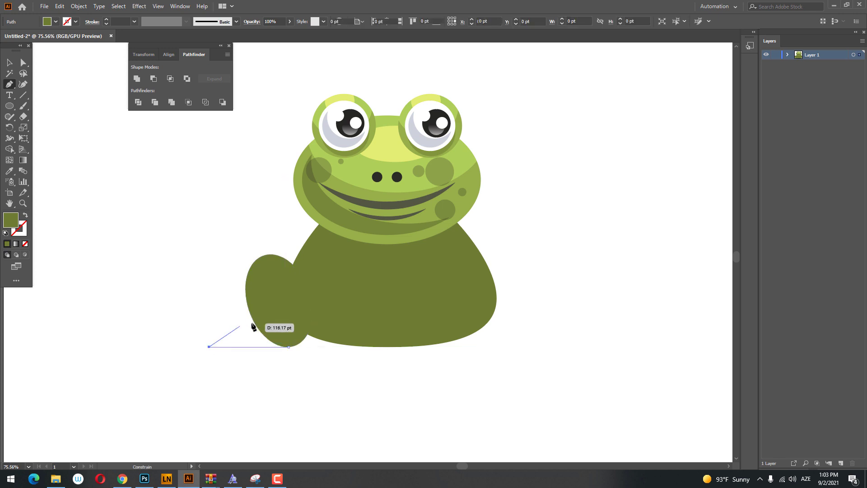
pyautogui.click(288, 347)
pyautogui.press('z')
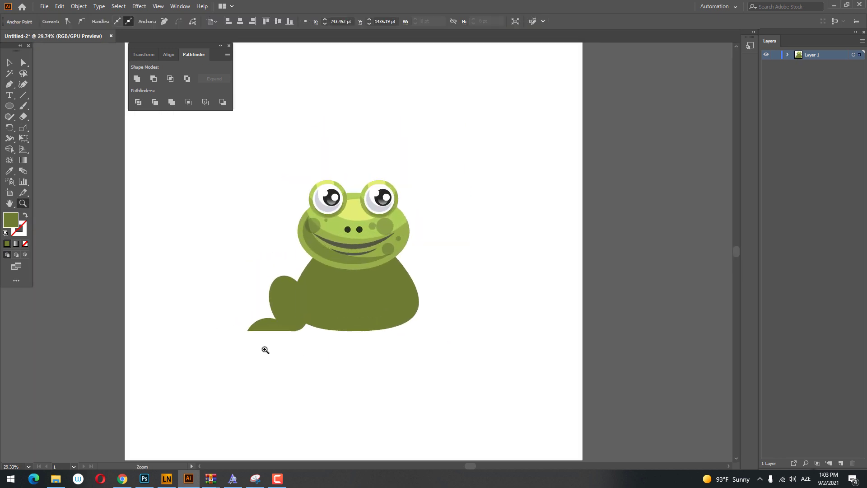
pyautogui.moveTo(297, 308); pyautogui.dragTo(243, 293)
# - Round off the foot's left corner and move the foot closer to the leg
pyautogui.click(14, 63)
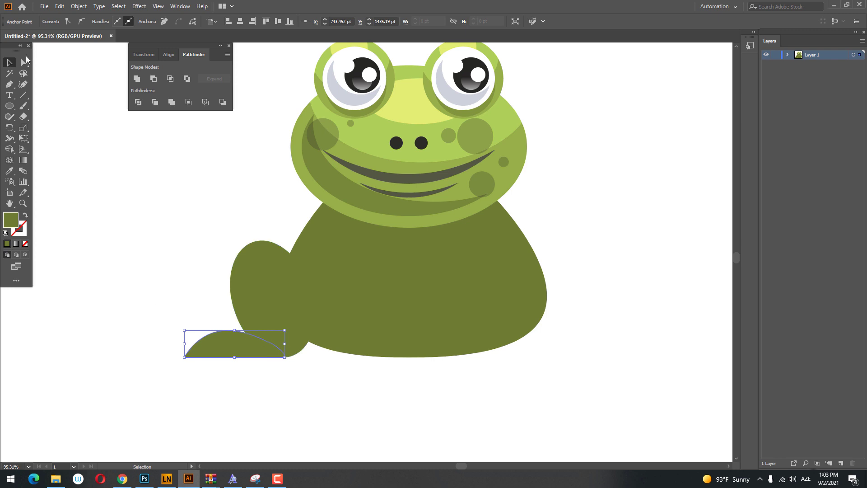
pyautogui.click(25, 61)
pyautogui.moveTo(188, 358); pyautogui.dragTo(243, 345)
pyautogui.click(258, 390)
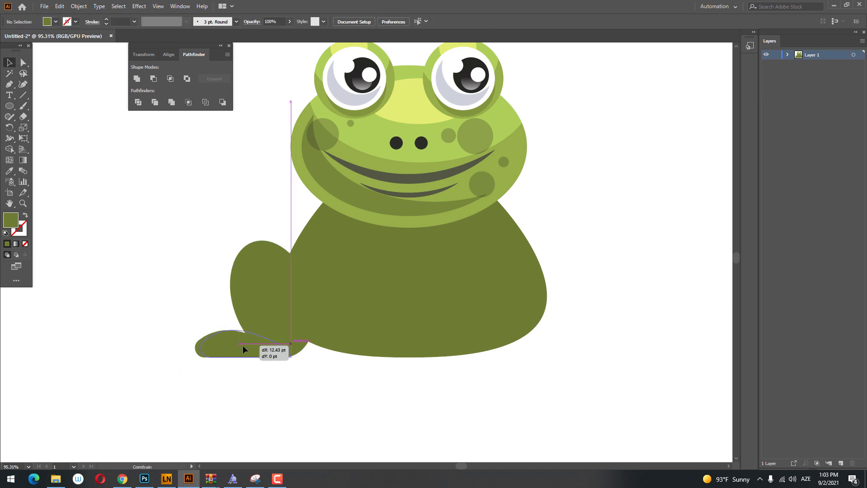
pyautogui.click(323, 377)
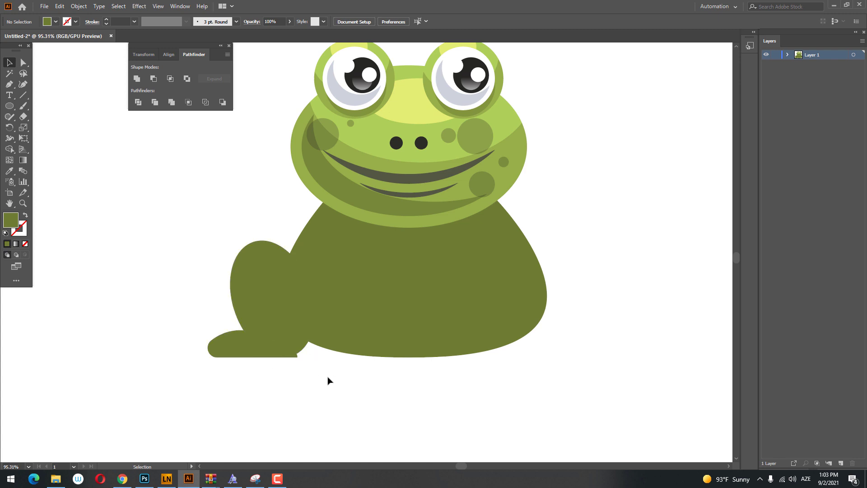
pyautogui.press('z')
pyautogui.moveTo(380, 397); pyautogui.dragTo(308, 394)
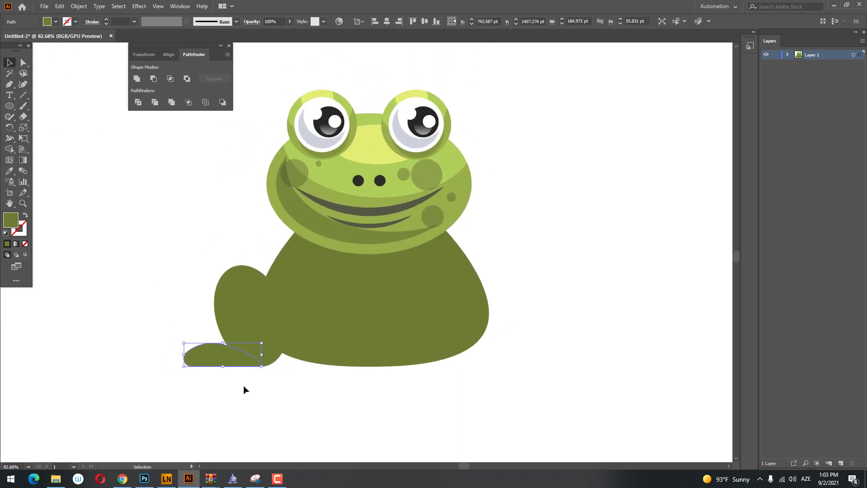
# - Unite the leg oval and foot into one olive leg shape with Pathfinder
pyautogui.keyDown('shift'); pyautogui.click(235, 311); pyautogui.keyUp('shift')
pyautogui.click(131, 79)
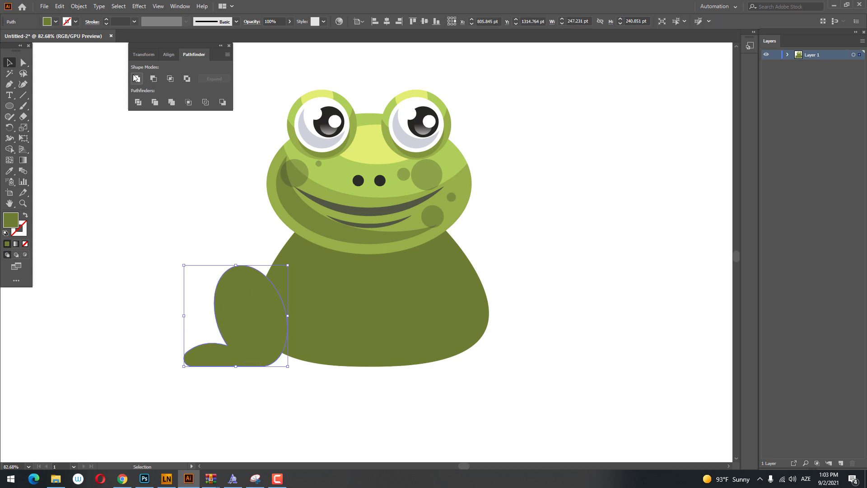
pyautogui.press('z')
pyautogui.click(241, 400)
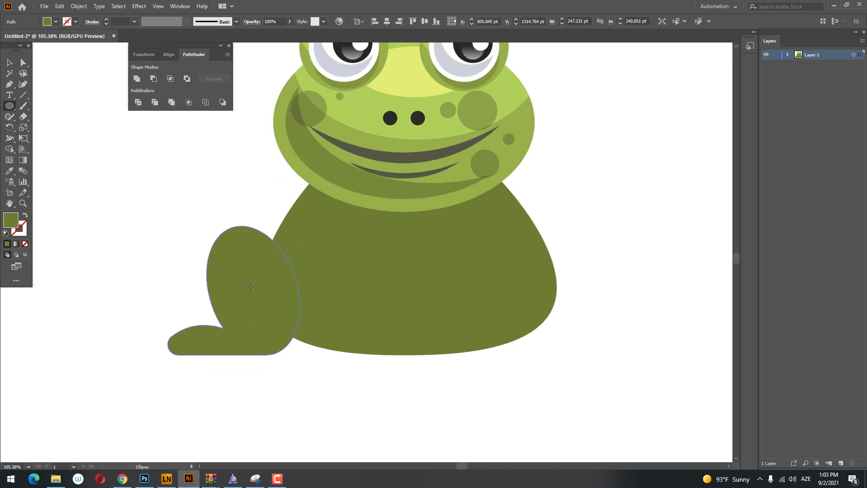
# - Add a light-green oval highlight on the thigh, shifted slightly left
pyautogui.moveTo(219, 233); pyautogui.dragTo(257, 290)
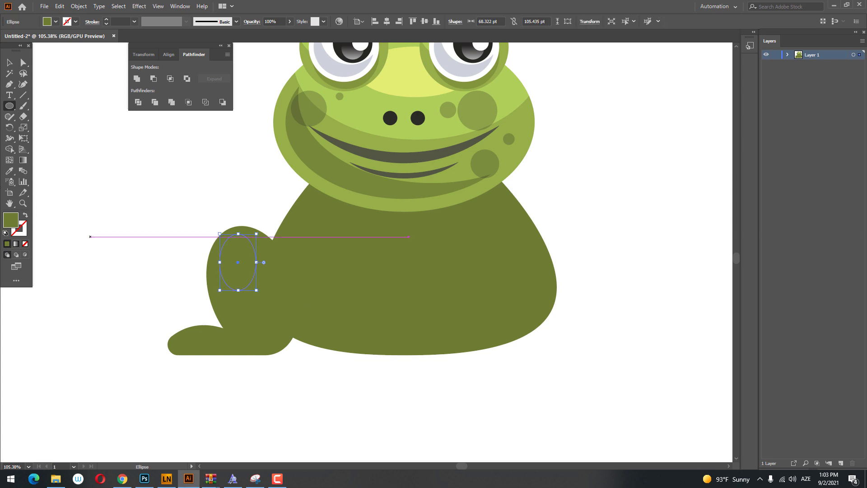
pyautogui.click(9, 173)
pyautogui.click(374, 195)
pyautogui.press('z')
pyautogui.moveTo(285, 240); pyautogui.dragTo(345, 316)
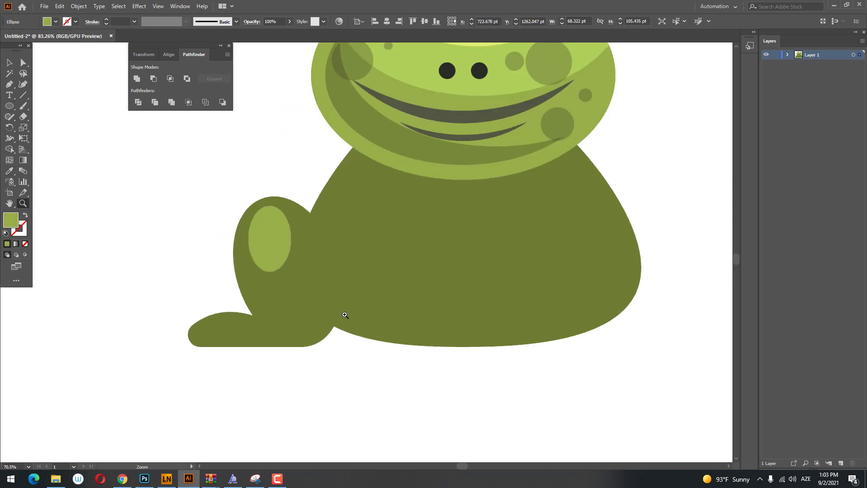
pyautogui.click(8, 66)
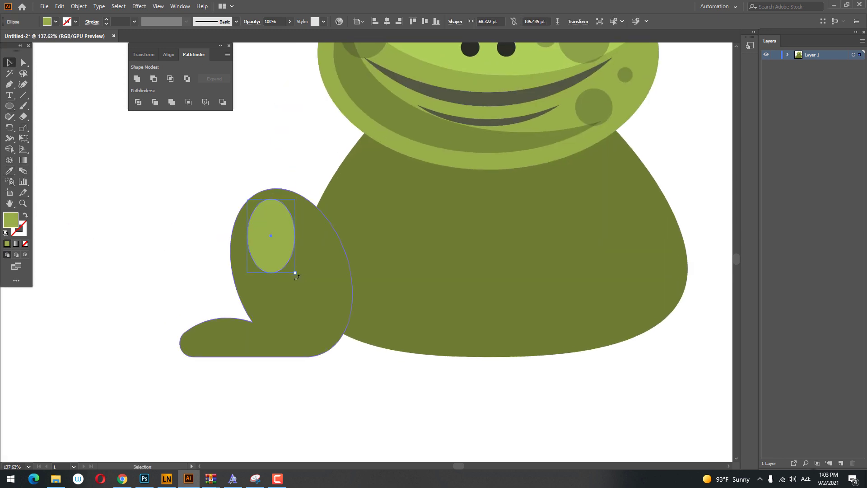
pyautogui.moveTo(265, 237); pyautogui.dragTo(261, 237)
pyautogui.press('z')
pyautogui.moveTo(297, 159); pyautogui.dragTo(44, 135)
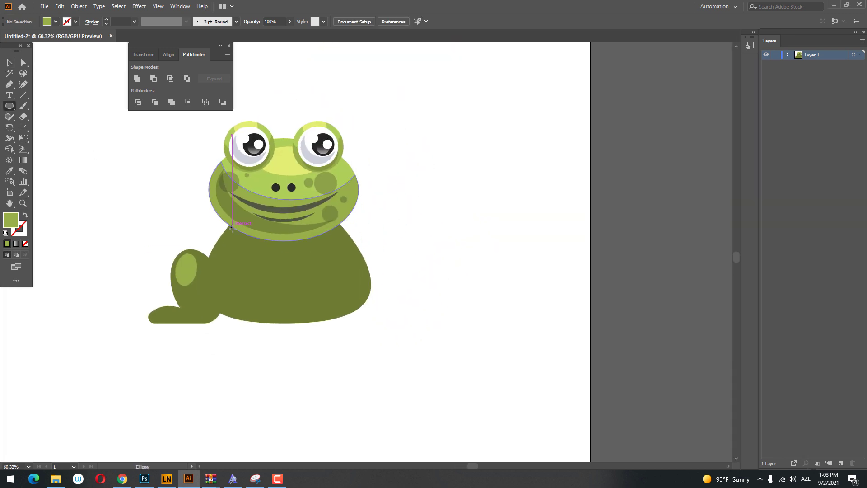
# - Draw a large light-green belly circle and Divide it with the body
pyautogui.moveTo(228, 247); pyautogui.dragTo(342, 336)
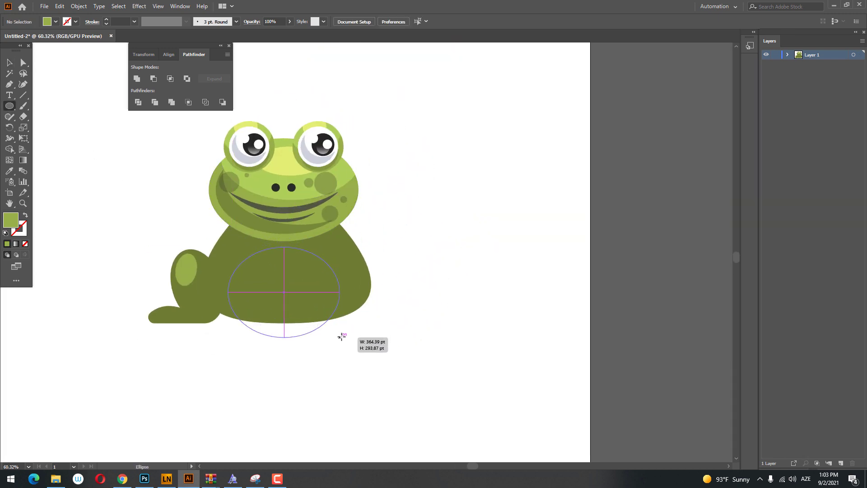
pyautogui.moveTo(341, 336); pyautogui.dragTo(347, 356)
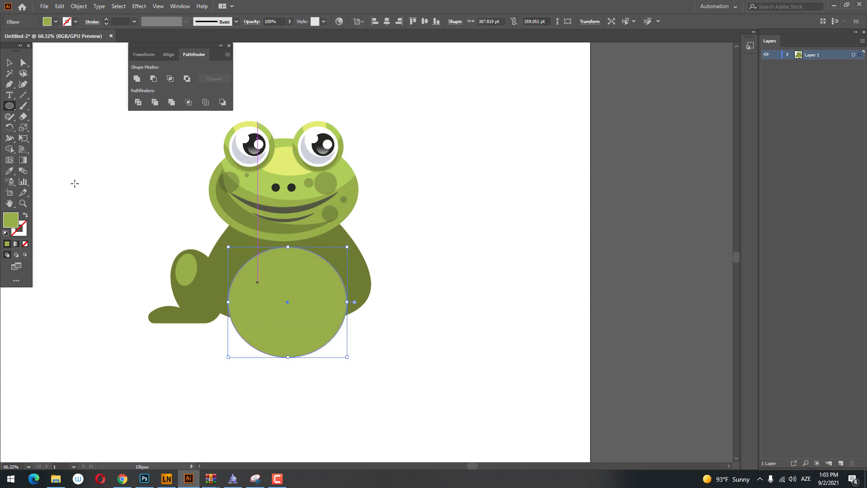
pyautogui.click(9, 65)
pyautogui.moveTo(320, 306); pyautogui.dragTo(322, 308)
pyautogui.click(472, 362)
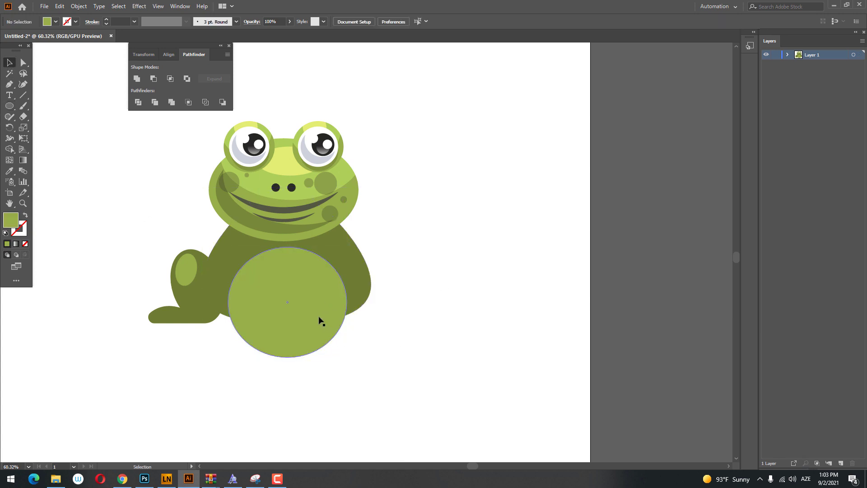
pyautogui.click(349, 293)
pyautogui.moveTo(242, 292); pyautogui.dragTo(242, 292)
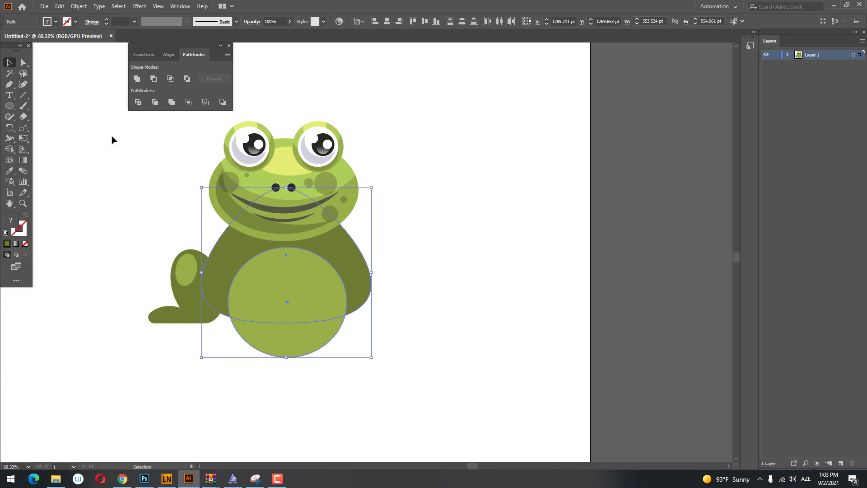
pyautogui.click(138, 103)
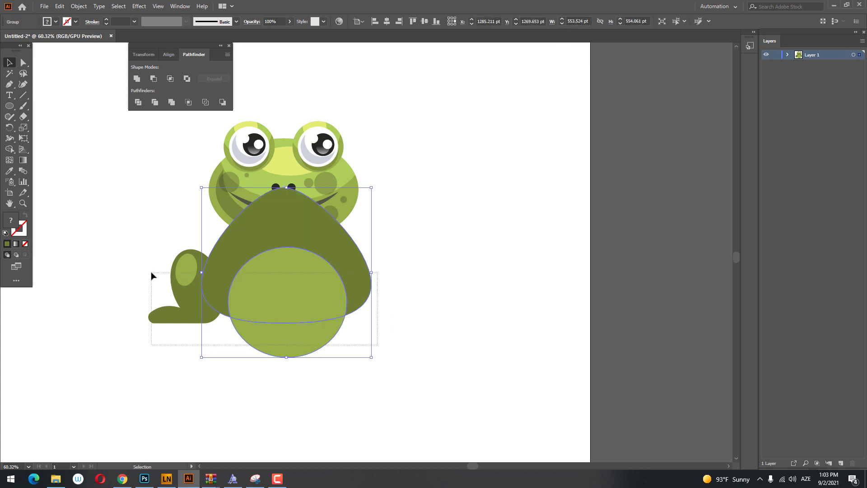
# - Send the pieces to the back, ungroup them, and delete the belly piece below the body
pyautogui.keyDown('shift'); pyautogui.click(181, 293); pyautogui.keyUp('shift')
pyautogui.rightClick(241, 277)
pyautogui.click(379, 407)
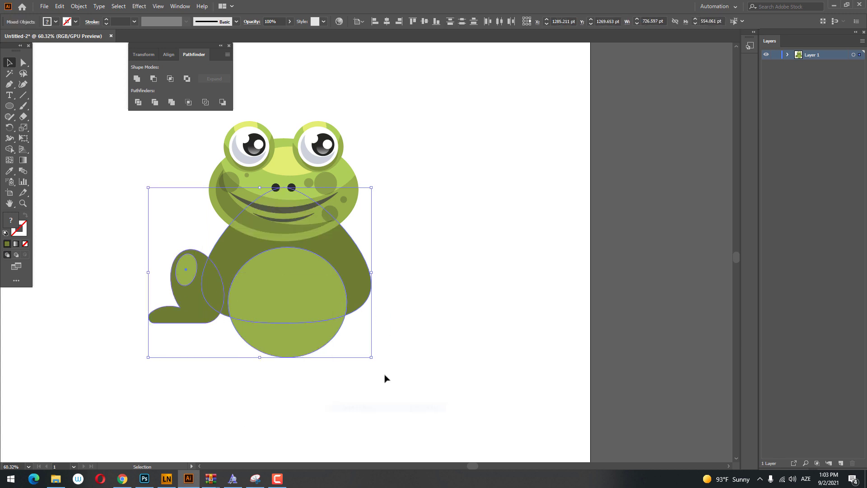
pyautogui.click(335, 306)
pyautogui.rightClick(336, 307)
pyautogui.click(362, 382)
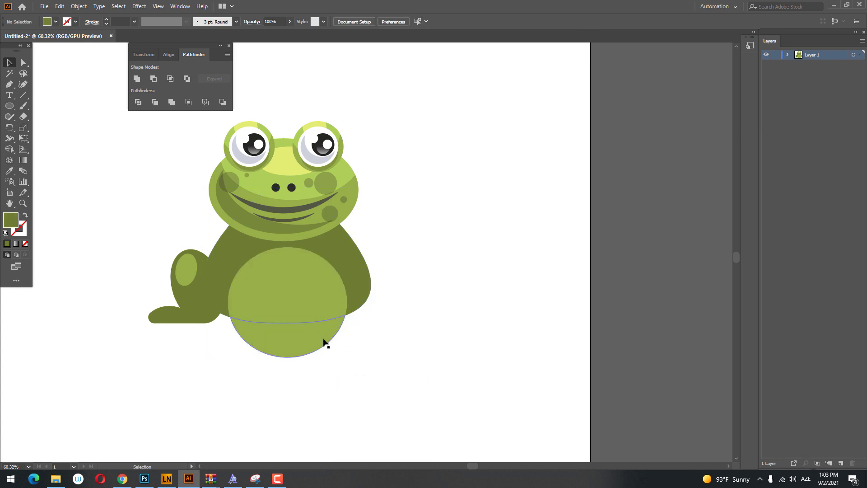
pyautogui.click(327, 341)
pyautogui.press('Delete')
pyautogui.press('z')
pyautogui.click(339, 286)
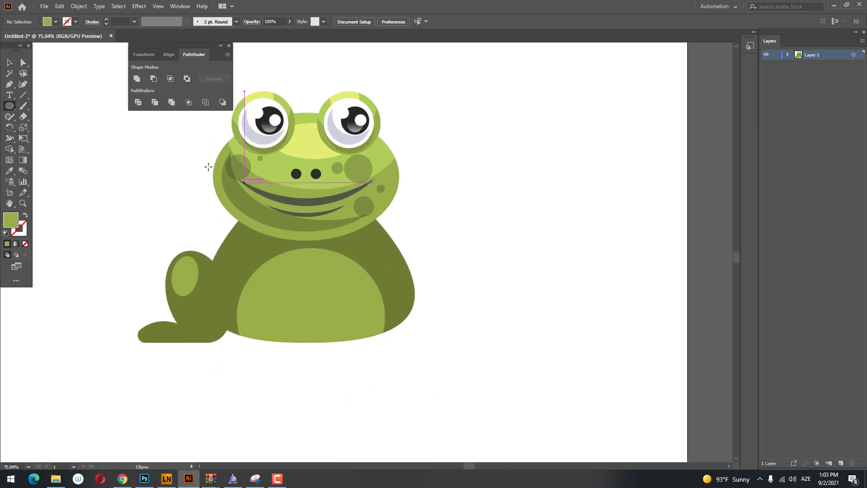
# - Draw a wide ellipse across the lower head filled with a darker shade of the body green
pyautogui.moveTo(221, 167); pyautogui.dragTo(401, 254)
pyautogui.click(9, 171)
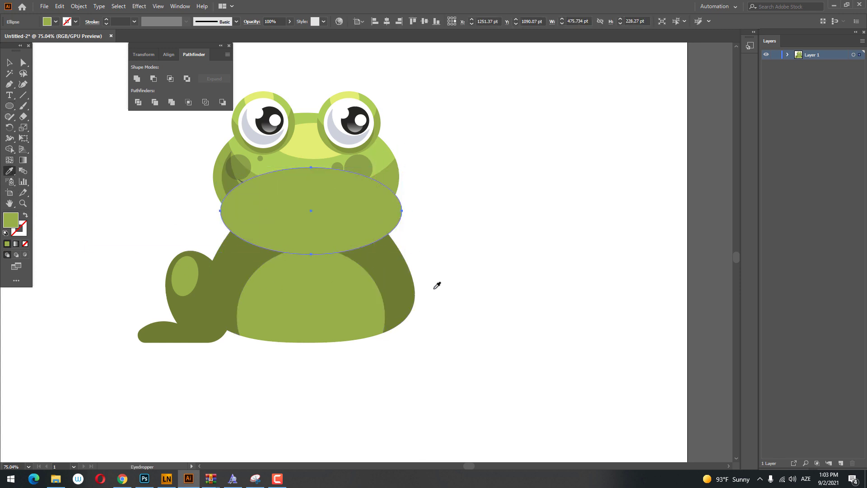
pyautogui.click(359, 266)
pyautogui.doubleClick(12, 220)
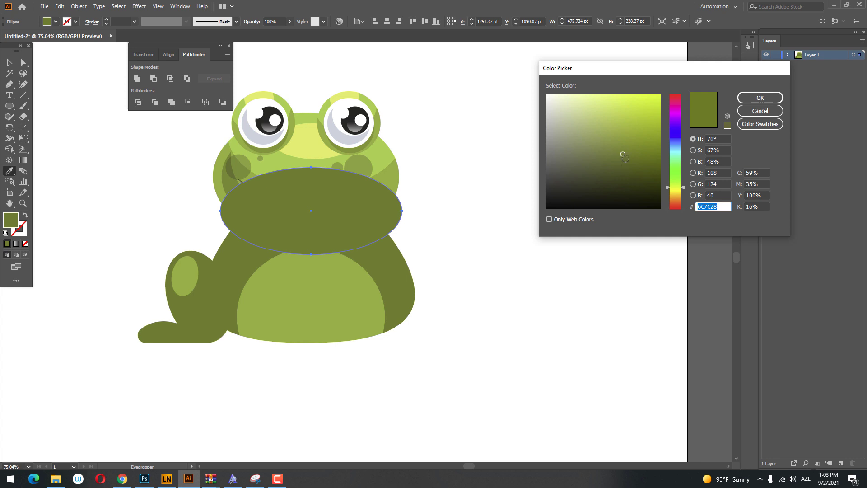
pyautogui.moveTo(625, 158); pyautogui.dragTo(623, 166)
pyautogui.click(760, 97)
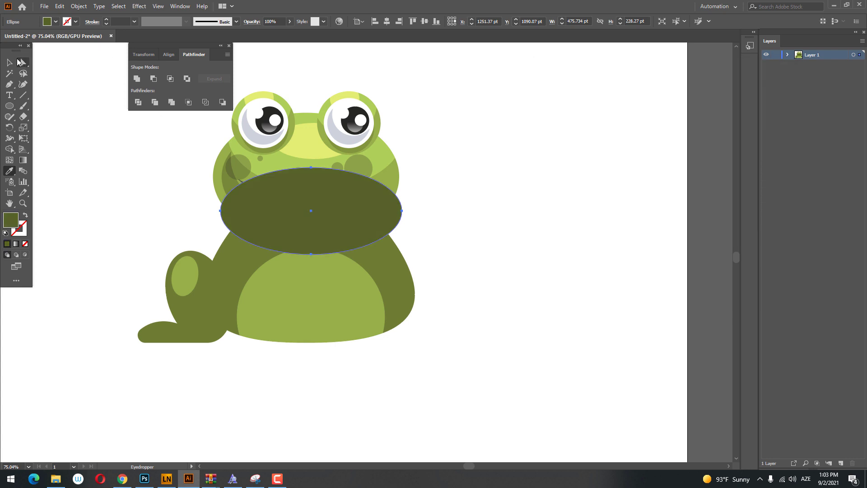
# - Send the dark ellipse, body and belly behind the head
pyautogui.click(9, 62)
pyautogui.rightClick(392, 281)
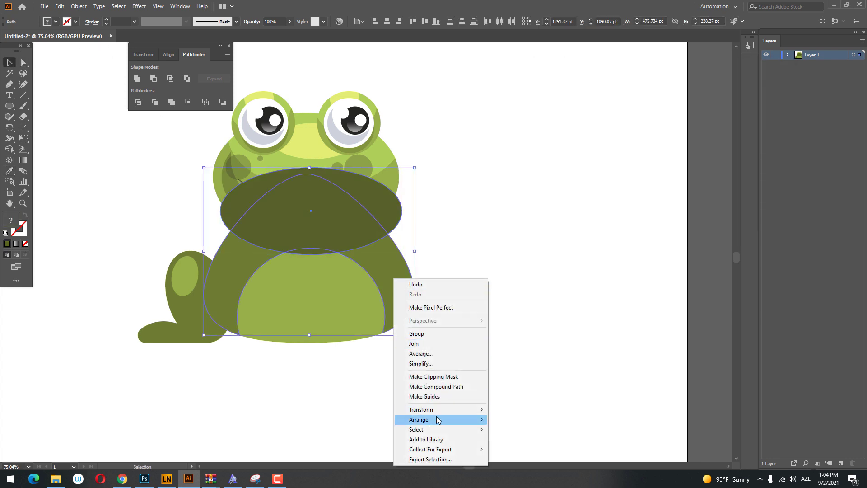
pyautogui.click(516, 449)
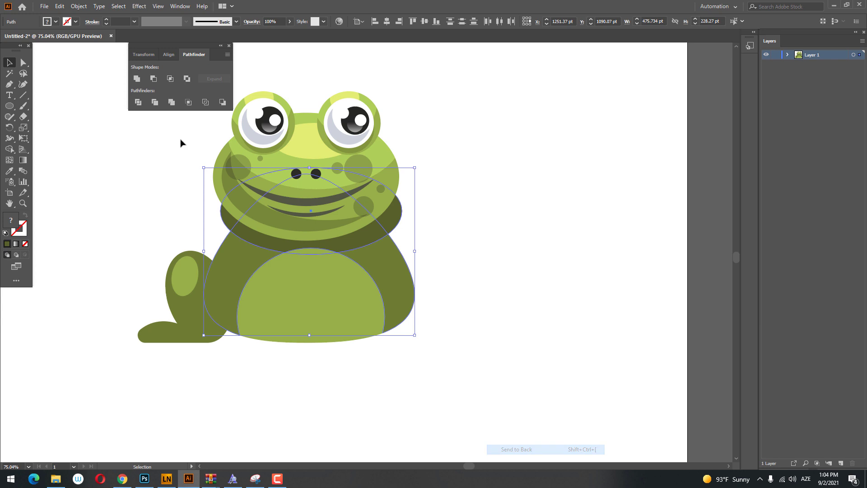
pyautogui.click(472, 310)
pyautogui.click(338, 248)
pyautogui.click(348, 277)
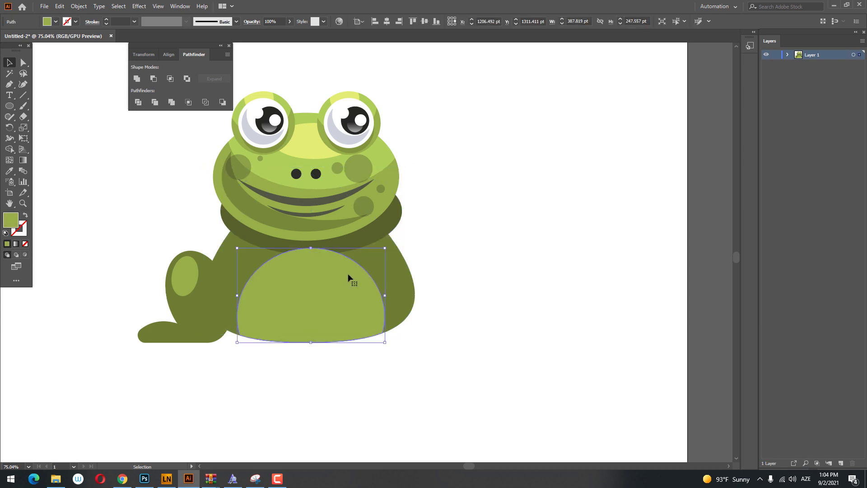
pyautogui.rightClick(336, 315)
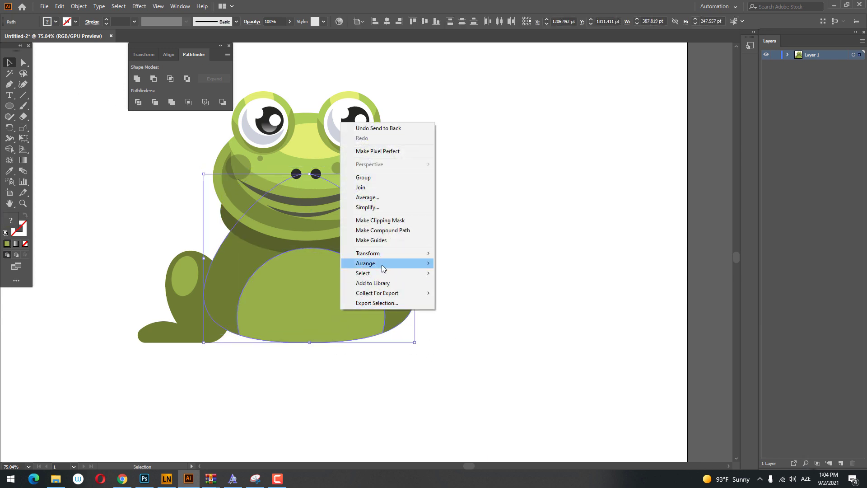
pyautogui.click(461, 293)
# - Lower the dark collar ellipse's opacity to 40%
pyautogui.click(363, 242)
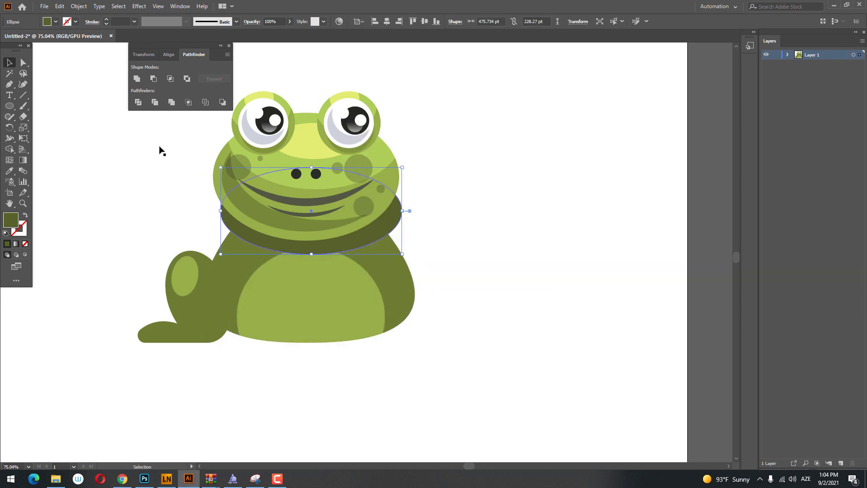
pyautogui.click(289, 21)
pyautogui.moveTo(276, 36); pyautogui.dragTo(269, 36)
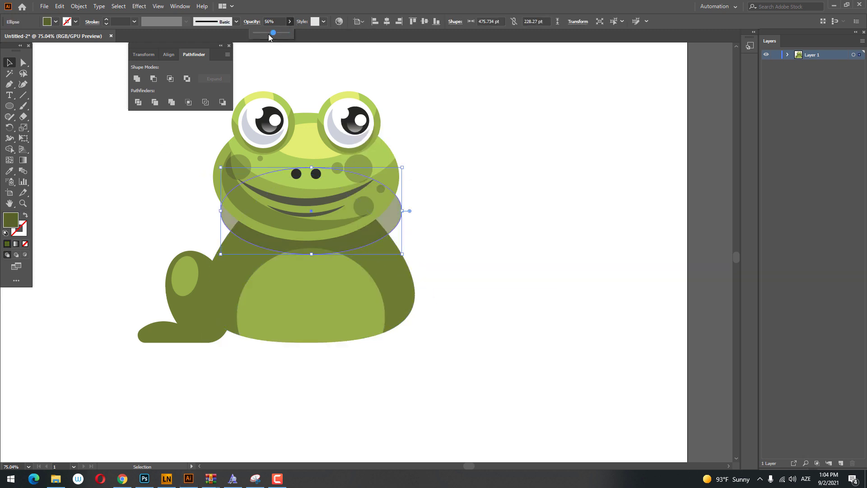
pyautogui.click(527, 316)
pyautogui.moveTo(495, 331); pyautogui.dragTo(505, 339)
# - Divide the collar with the body, ungroup, and delete the pieces outside the body
pyautogui.click(378, 250)
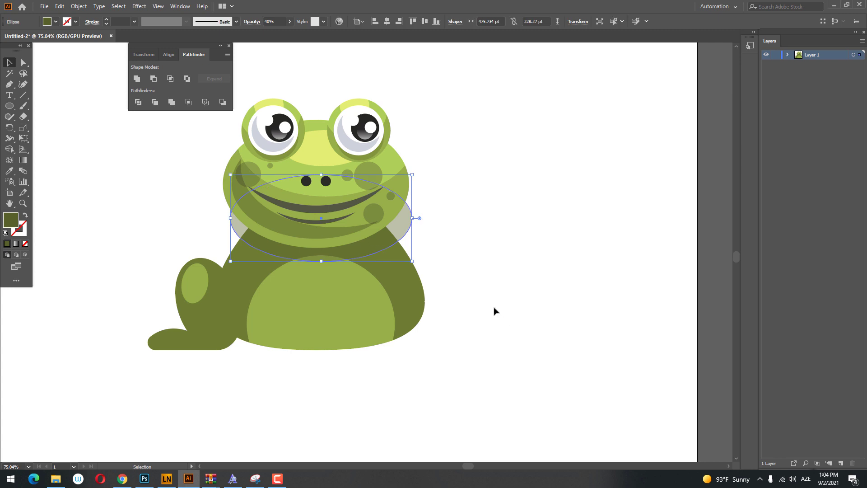
pyautogui.keyDown('shift'); pyautogui.click(382, 240); pyautogui.keyUp('shift')
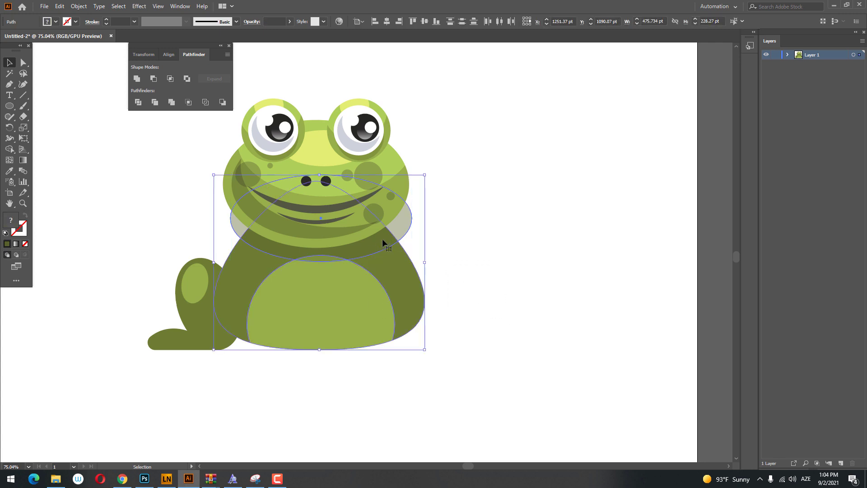
pyautogui.click(138, 102)
pyautogui.rightClick(365, 280)
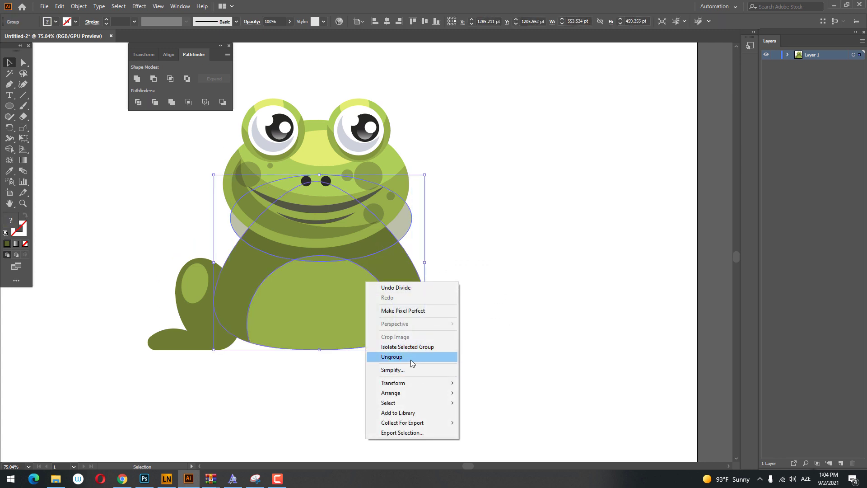
pyautogui.click(391, 357)
pyautogui.click(407, 238)
pyautogui.press('Delete')
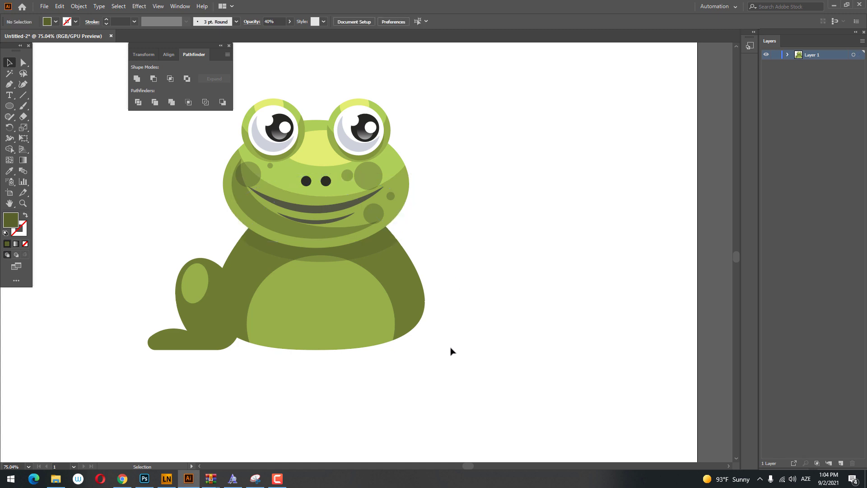
pyautogui.hscroll(-3, 482, 349)
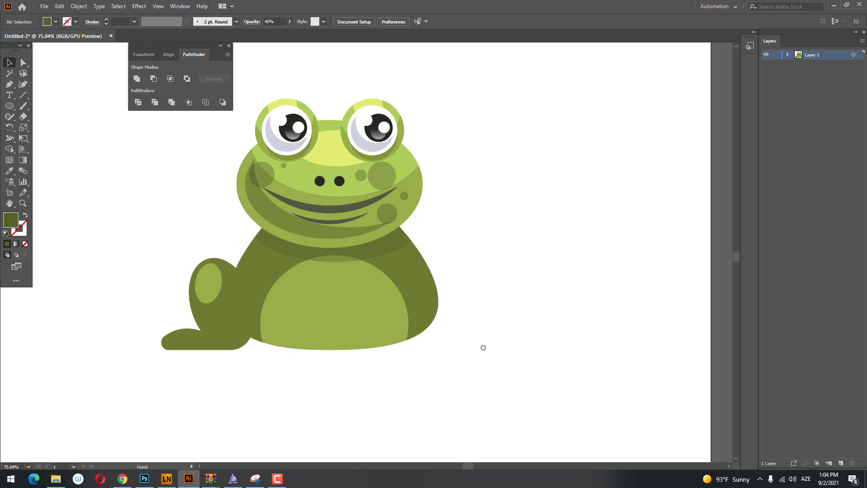
# - Group the left leg with its thigh highlight
pyautogui.click(216, 282)
pyautogui.keyDown('shift'); pyautogui.click(233, 328); pyautogui.keyUp('shift')
pyautogui.rightClick(227, 335)
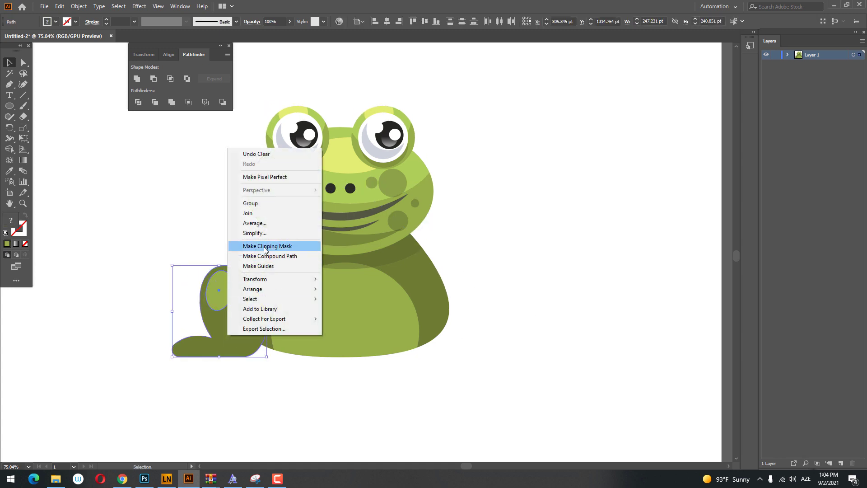
pyautogui.click(250, 203)
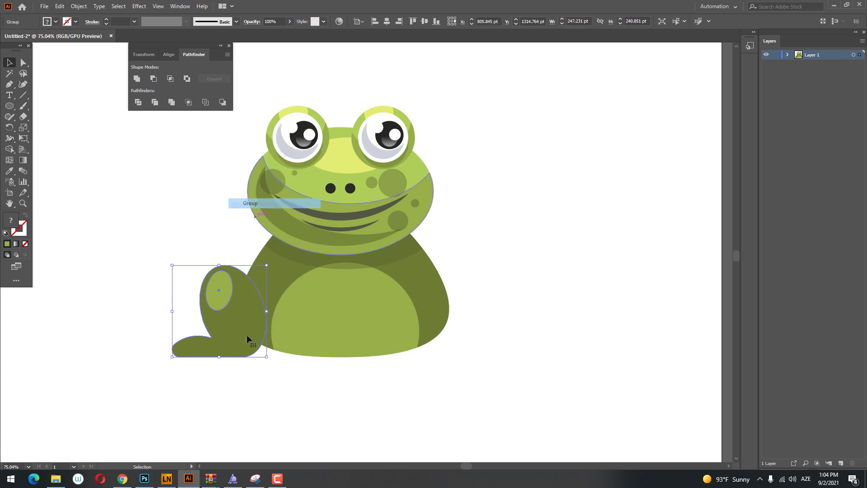
# - Paste a copy of the leg in front, move it to the right side and reflect it vertically
pyautogui.click(59, 6)
pyautogui.click(86, 49)
pyautogui.click(59, 7)
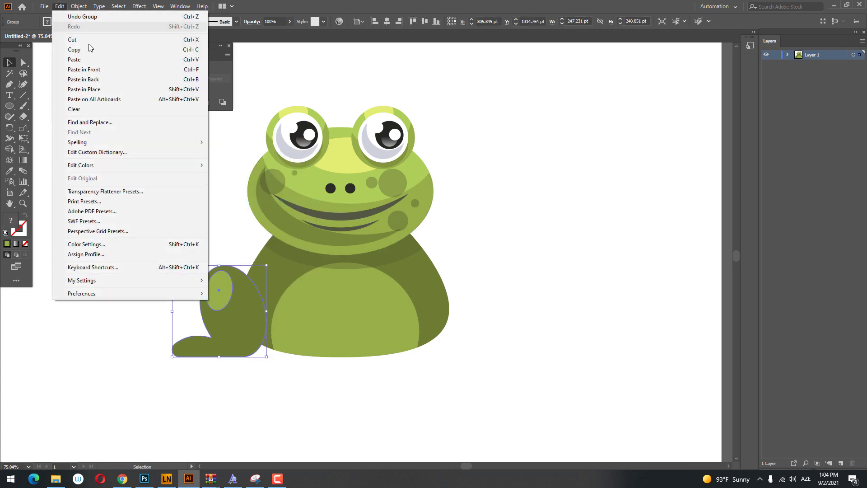
pyautogui.click(100, 71)
pyautogui.moveTo(205, 333); pyautogui.dragTo(441, 333)
pyautogui.rightClick(478, 342)
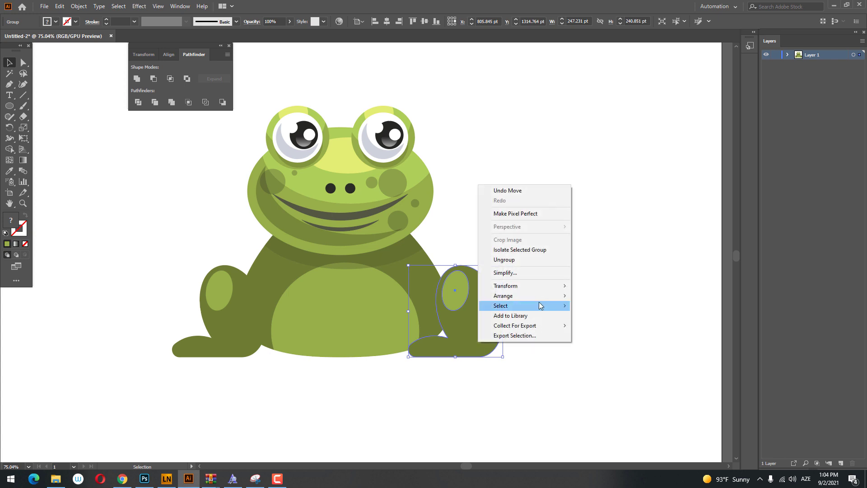
pyautogui.moveTo(505, 286)
pyautogui.click(609, 320)
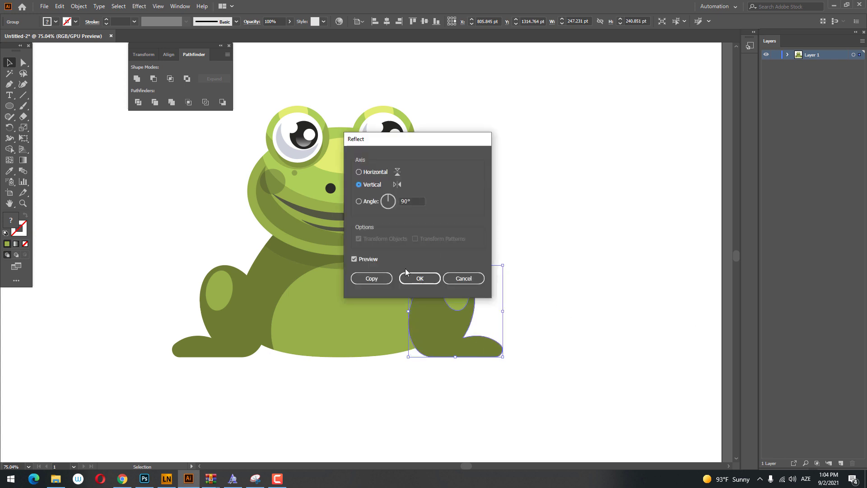
pyautogui.click(409, 278)
pyautogui.click(529, 354)
pyautogui.moveTo(454, 334); pyautogui.dragTo(464, 333)
# - Group both legs, center them under the body and send them to the back
pyautogui.click(537, 390)
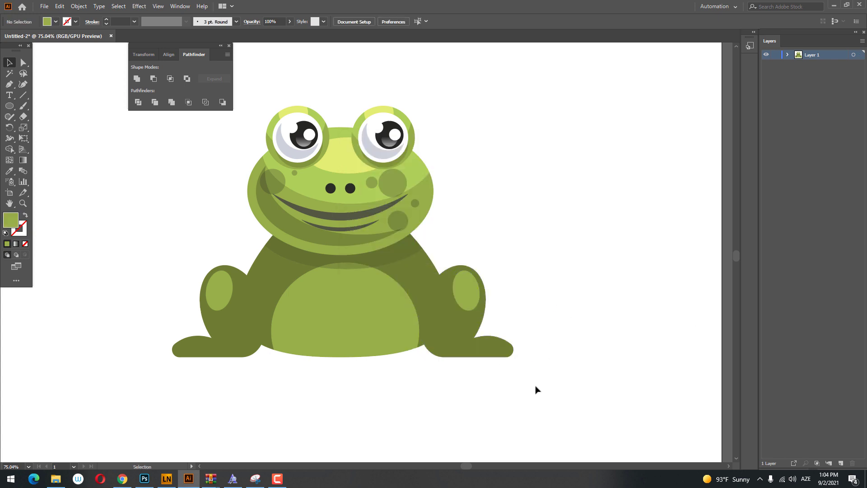
pyautogui.click(456, 350)
pyautogui.keyDown('shift'); pyautogui.click(241, 300); pyautogui.keyUp('shift')
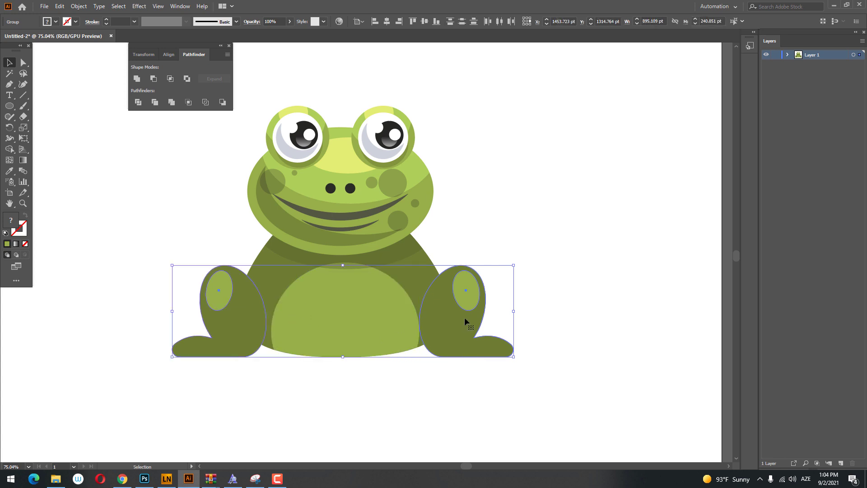
pyautogui.rightClick(464, 318)
pyautogui.click(488, 386)
pyautogui.click(385, 22)
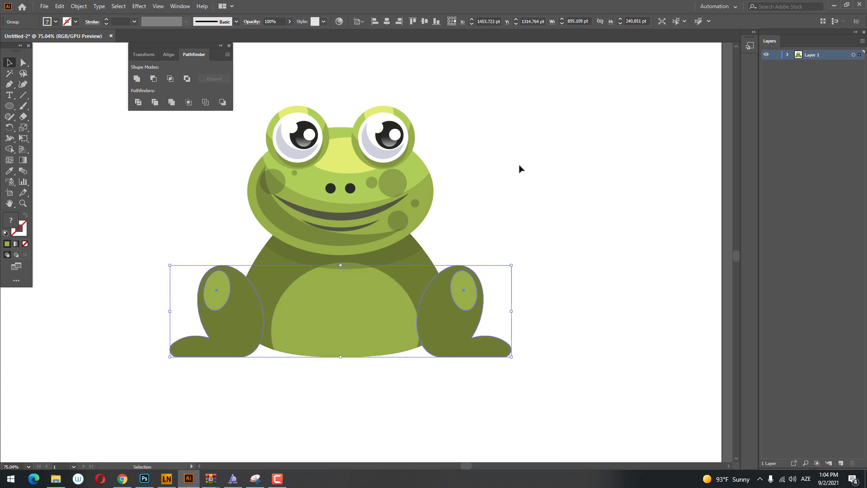
pyautogui.rightClick(430, 316)
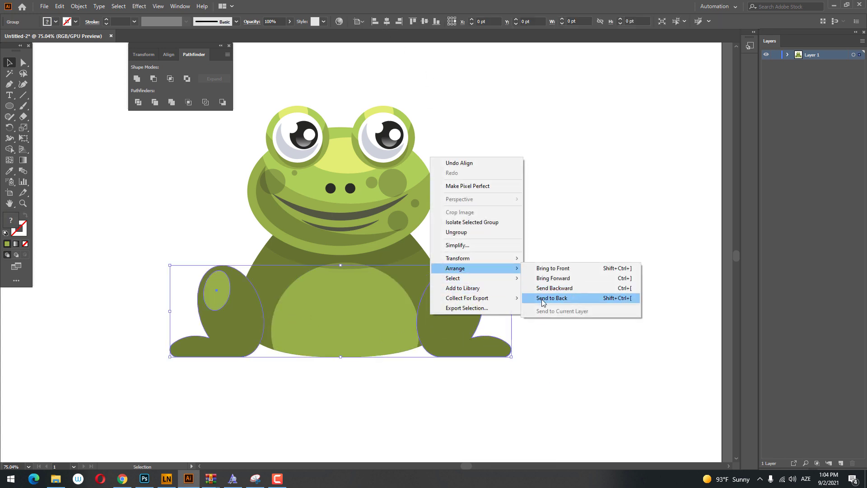
pyautogui.click(546, 297)
pyautogui.scroll(-3, 494, 319)
pyautogui.scroll(1, 377, 296)
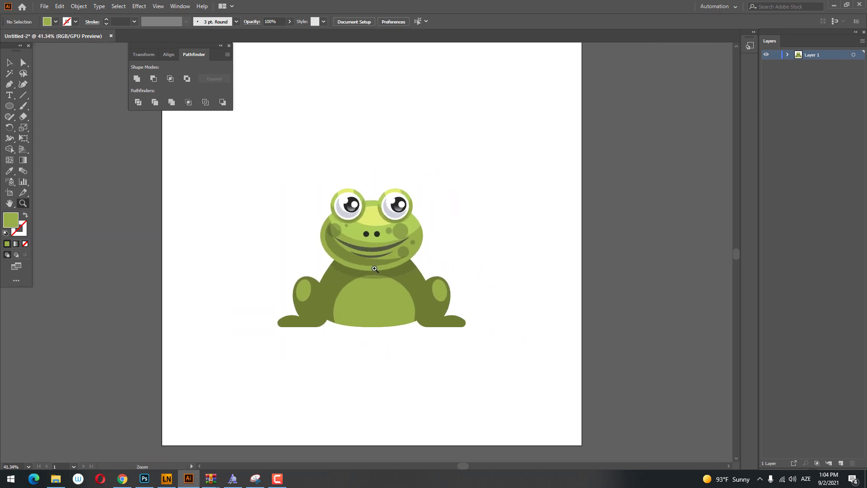
pyautogui.scroll(1, 377, 296)
pyautogui.scroll(1, 378, 288)
pyautogui.scroll(1, 380, 318)
pyautogui.scroll(1, 380, 318)
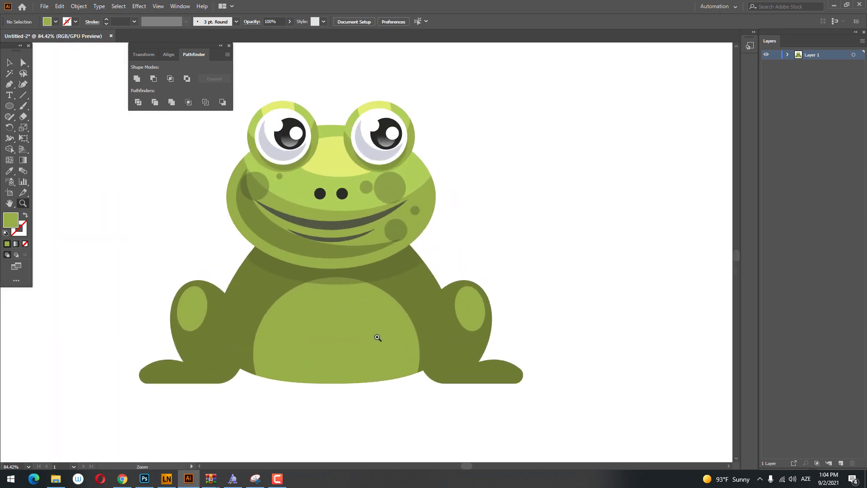
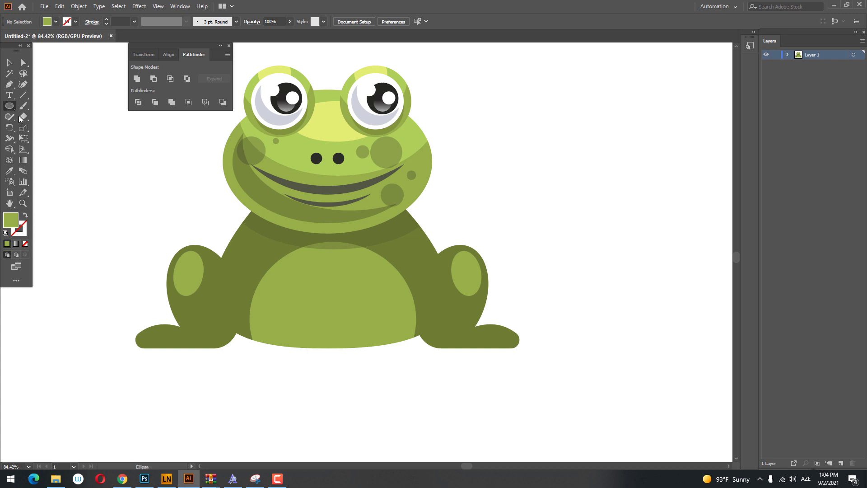
# - Draw a tall oval over the belly's left side and sample green onto it
pyautogui.moveTo(251, 244); pyautogui.dragTo(299, 345)
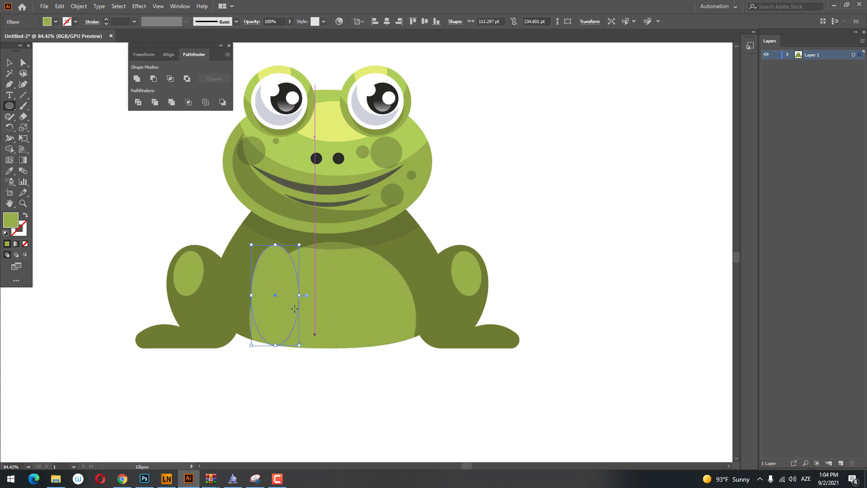
pyautogui.click(9, 171)
pyautogui.click(325, 176)
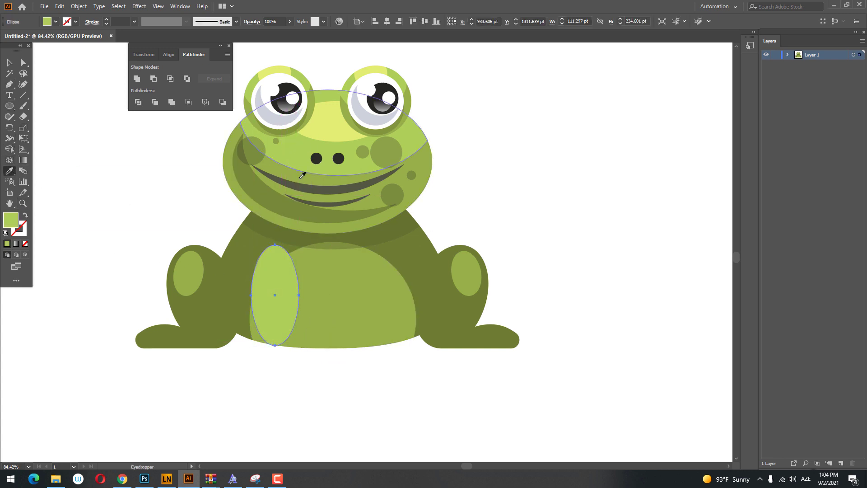
pyautogui.press('z')
pyautogui.moveTo(348, 258); pyautogui.dragTo(334, 260)
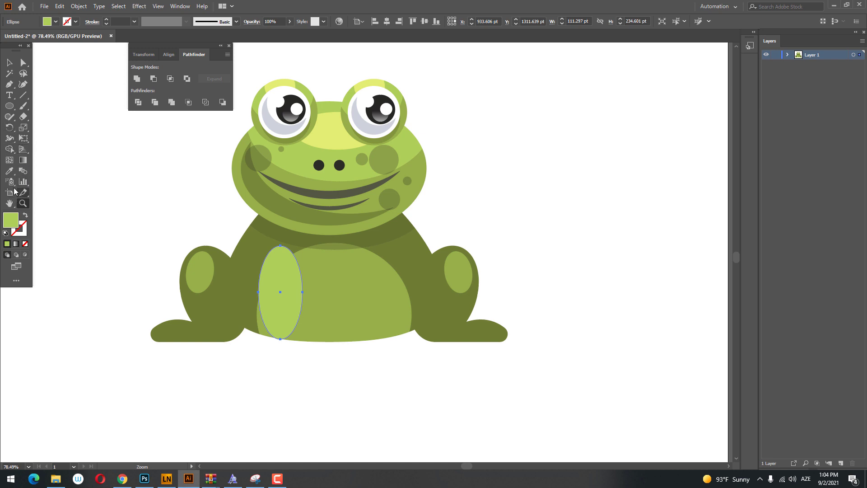
pyautogui.click(9, 172)
pyautogui.click(332, 317)
pyautogui.press('z')
pyautogui.moveTo(263, 306); pyautogui.dragTo(226, 289)
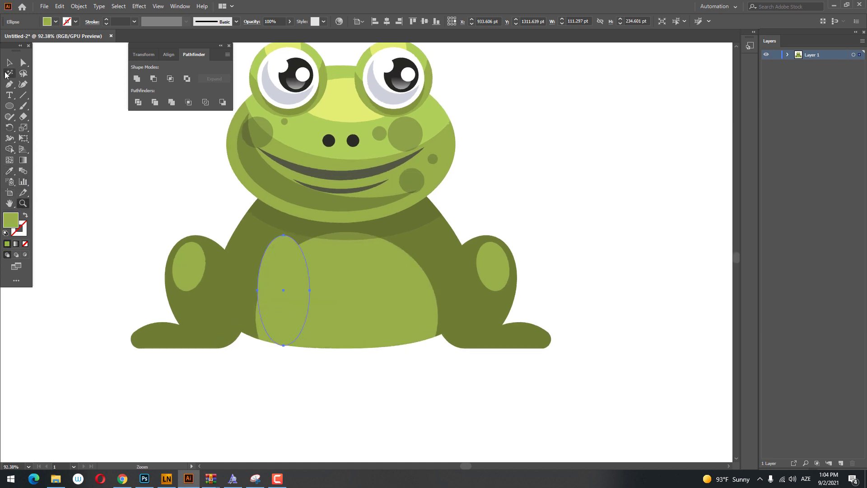
# - Recolour the belly with the darker body green, then adjust it to a muted olive
pyautogui.click(9, 62)
pyautogui.click(354, 296)
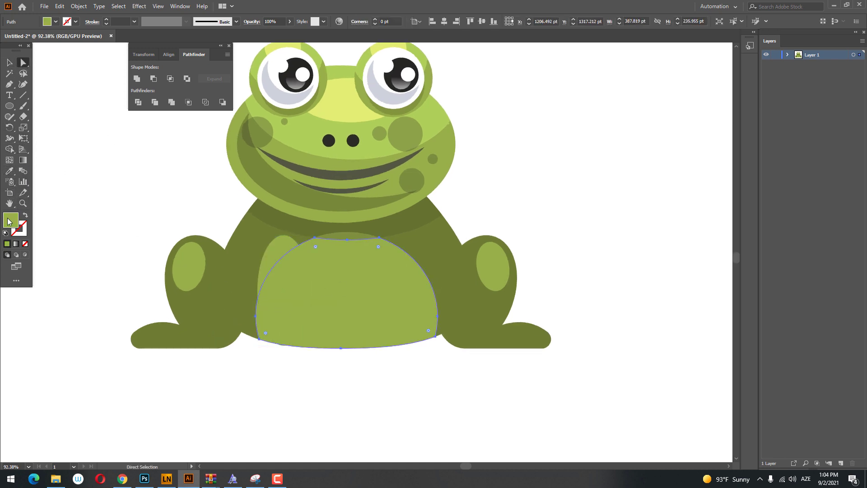
pyautogui.click(10, 174)
pyautogui.click(431, 235)
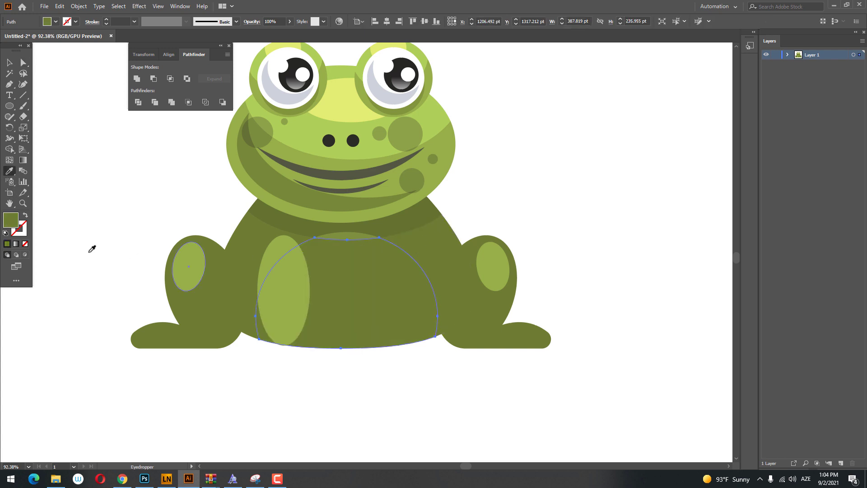
pyautogui.doubleClick(13, 219)
pyautogui.click(616, 144)
pyautogui.click(760, 97)
pyautogui.scroll(-2, 497, 203)
pyautogui.click(218, 184)
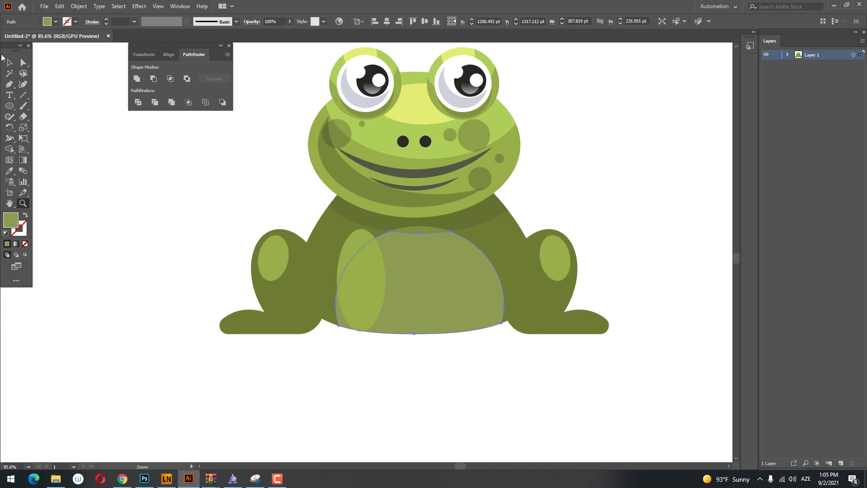
# - Tilt the belly oval upright and reshape its top anchor into a straight-sided pill
pyautogui.press('v')
pyautogui.click(361, 307)
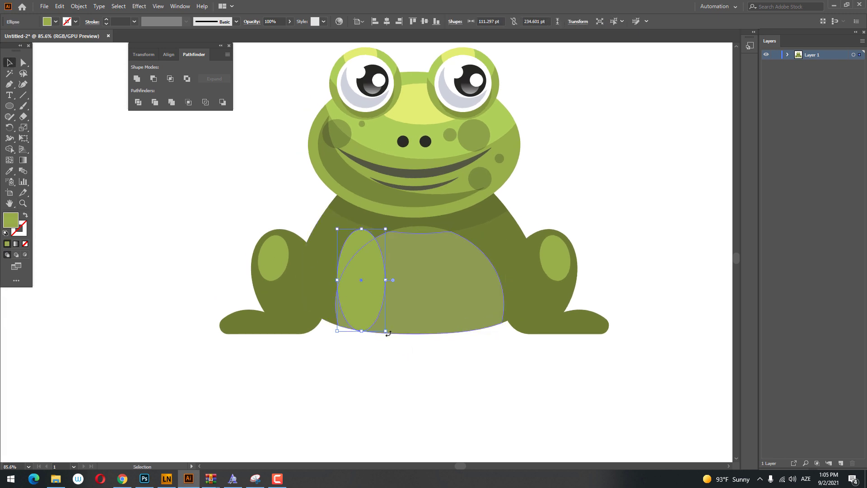
pyautogui.moveTo(388, 334); pyautogui.dragTo(404, 338)
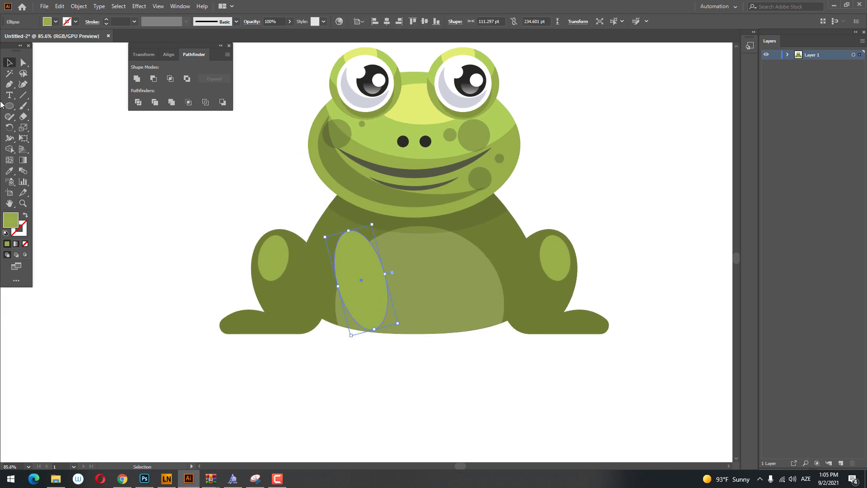
pyautogui.click(26, 66)
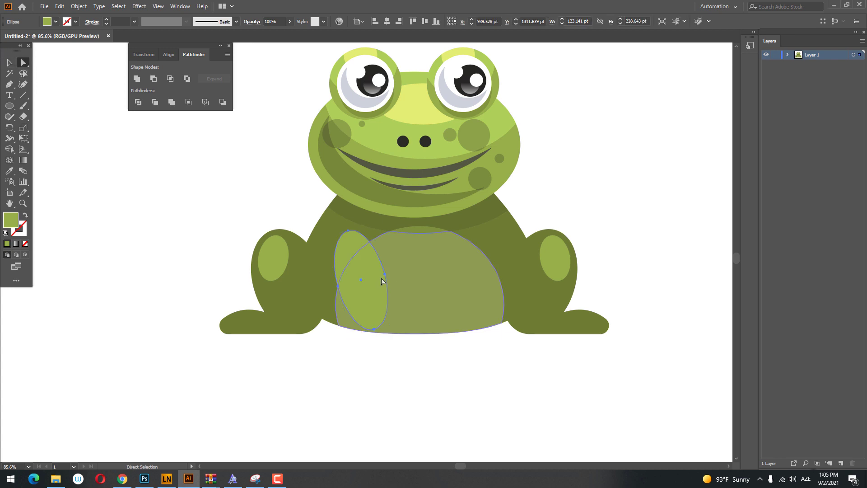
pyautogui.moveTo(349, 231); pyautogui.dragTo(372, 229)
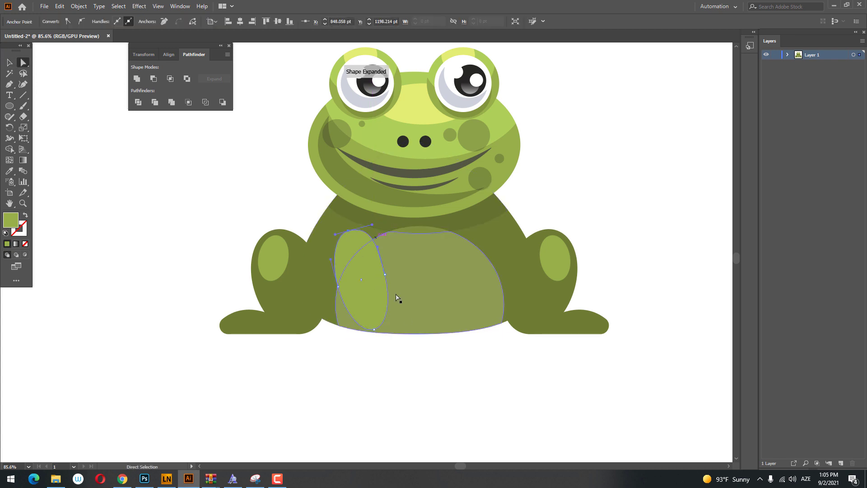
pyautogui.hotkey('ctrl', 'z')
pyautogui.hotkey('ctrl', 'z')
pyautogui.click(362, 229)
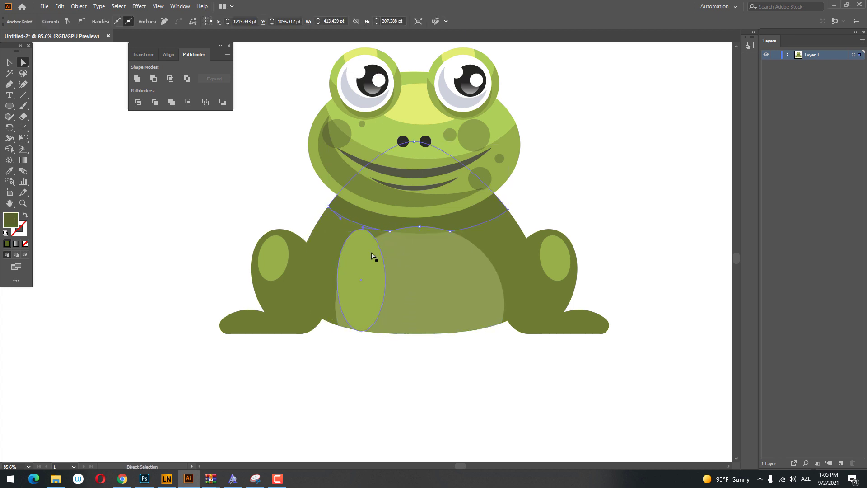
pyautogui.moveTo(386, 234)
pyautogui.mouseDown()
pyautogui.moveTo(375, 233)
pyautogui.moveTo(385, 229)
pyautogui.mouseUp()
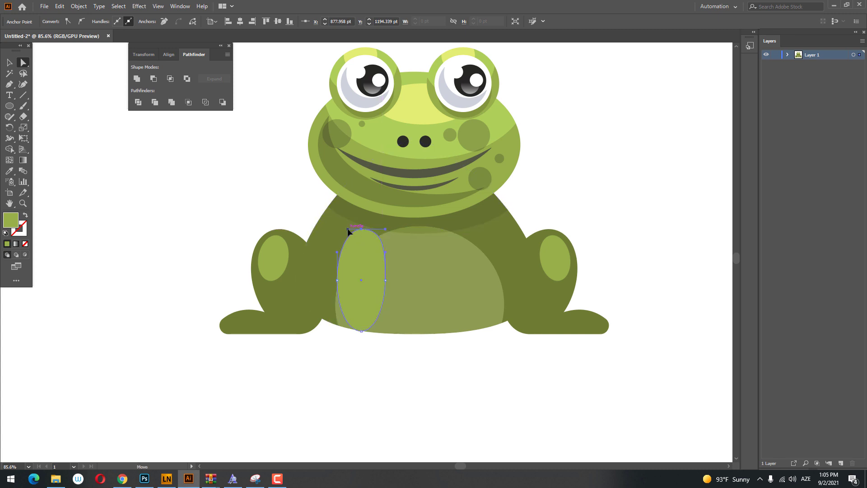
pyautogui.press('z')
pyautogui.click(341, 292)
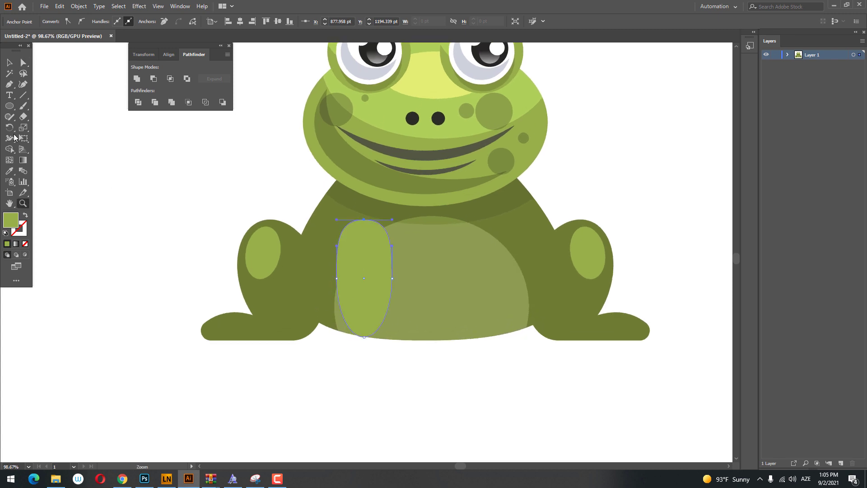
# - Add a round foot circle and centre it horizontally under the leg pill
pyautogui.moveTo(374, 296); pyautogui.dragTo(374, 347)
pyautogui.click(385, 367)
pyautogui.click(9, 106)
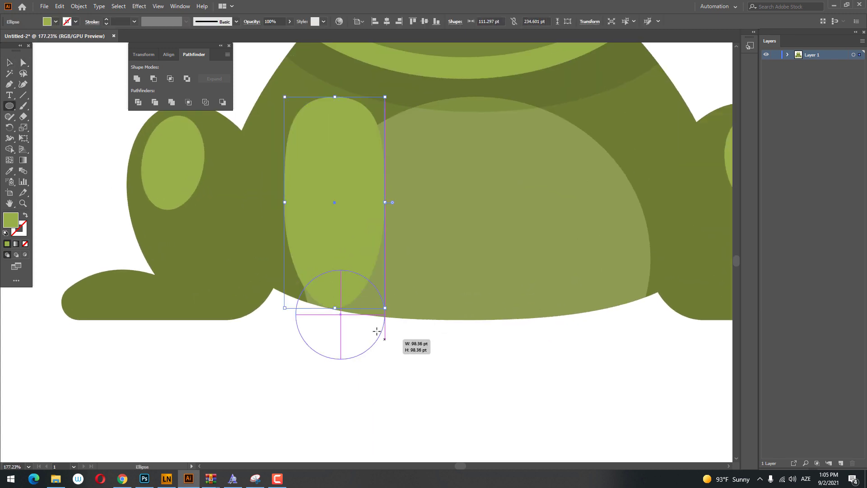
pyautogui.click(9, 62)
pyautogui.keyDown('shift'); pyautogui.click(333, 209); pyautogui.keyUp('shift')
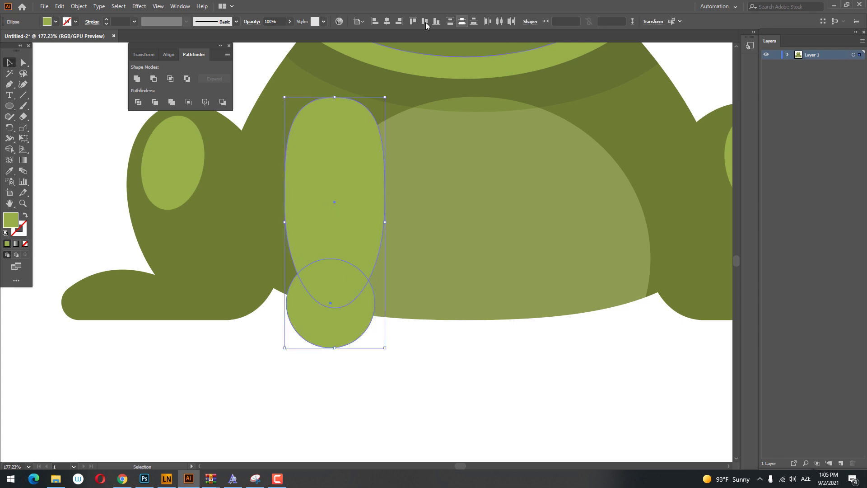
pyautogui.click(385, 24)
pyautogui.press('z')
pyautogui.moveTo(402, 259); pyautogui.dragTo(359, 258)
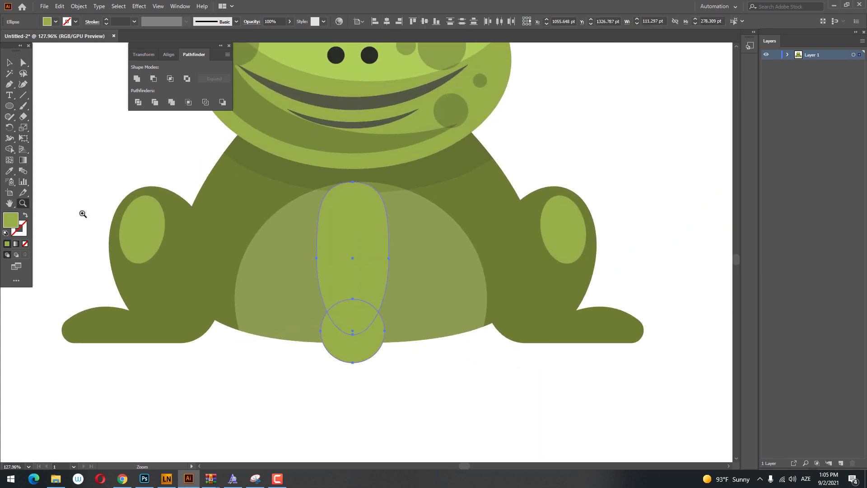
# - Draw a second tall oval to the right of the foot
pyautogui.click(9, 160)
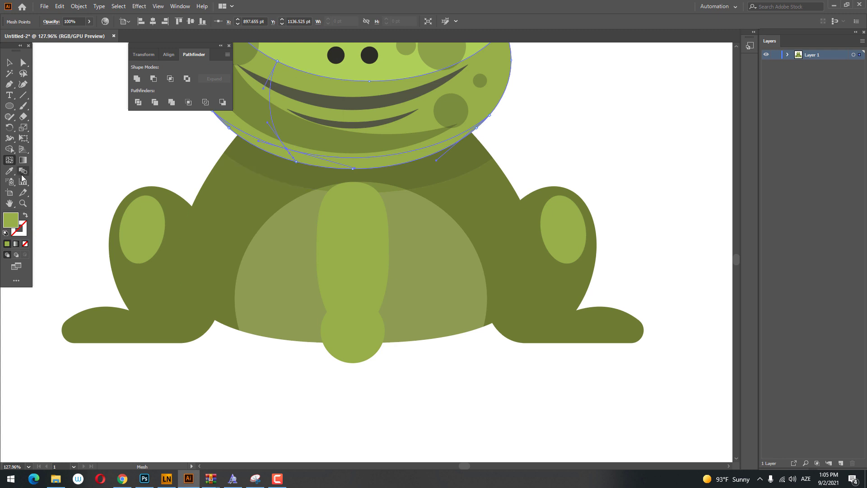
pyautogui.hotkey('ctrl', 'z')
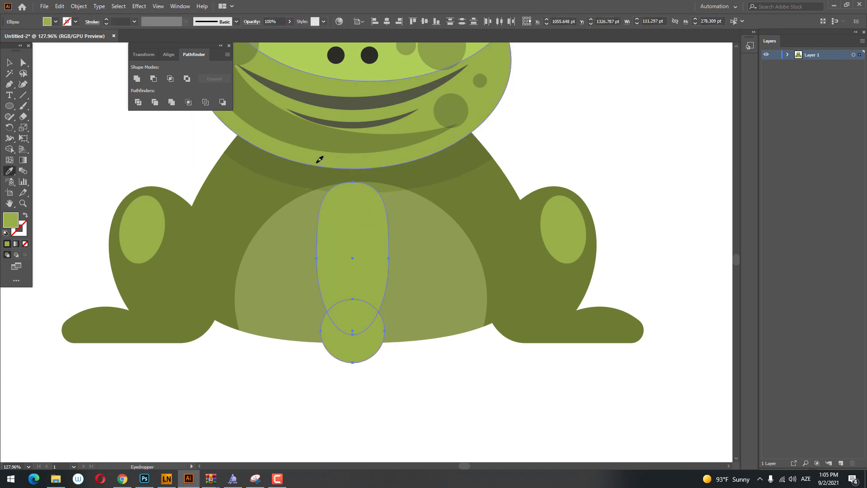
pyautogui.press('z')
pyautogui.moveTo(432, 202); pyautogui.dragTo(366, 254)
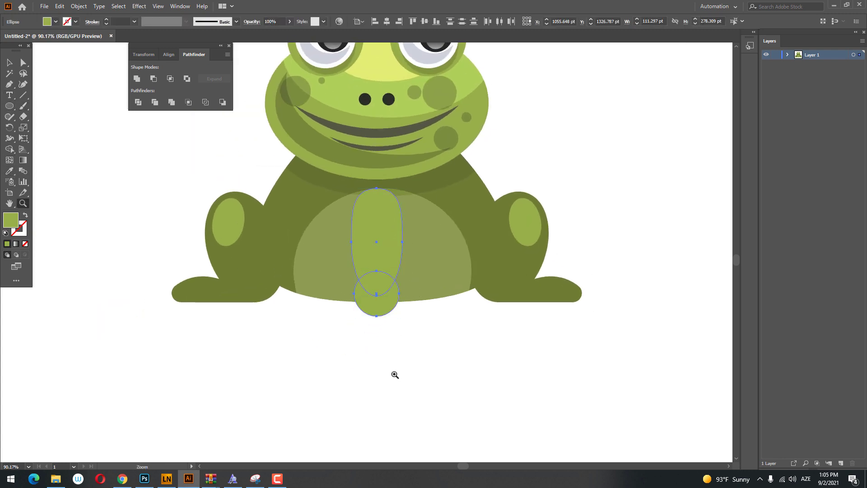
pyautogui.click(334, 352)
pyautogui.click(13, 109)
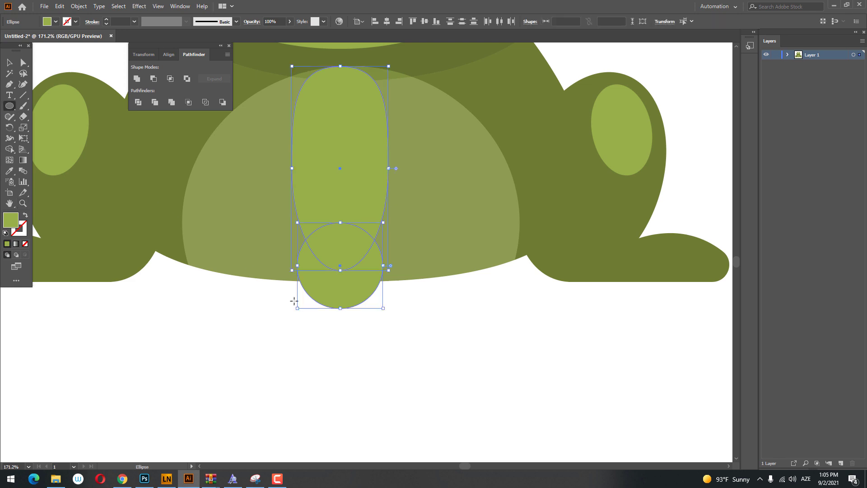
pyautogui.moveTo(322, 321); pyautogui.dragTo(244, 283)
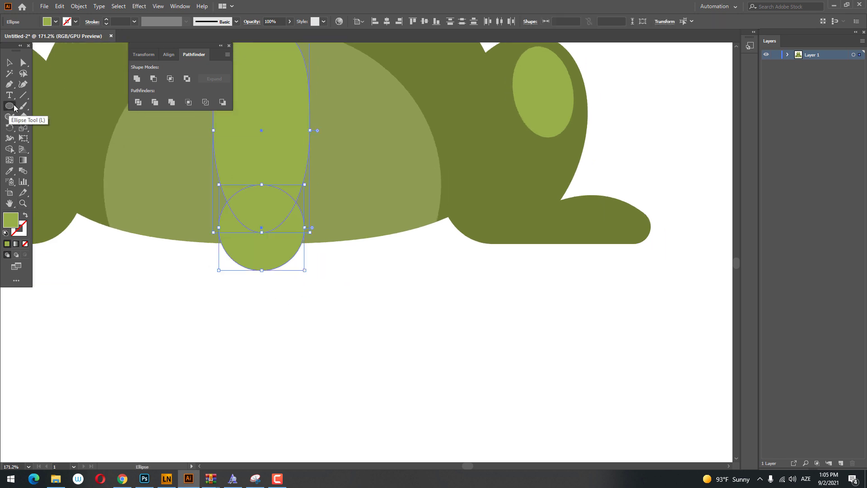
pyautogui.moveTo(333, 270); pyautogui.dragTo(343, 335)
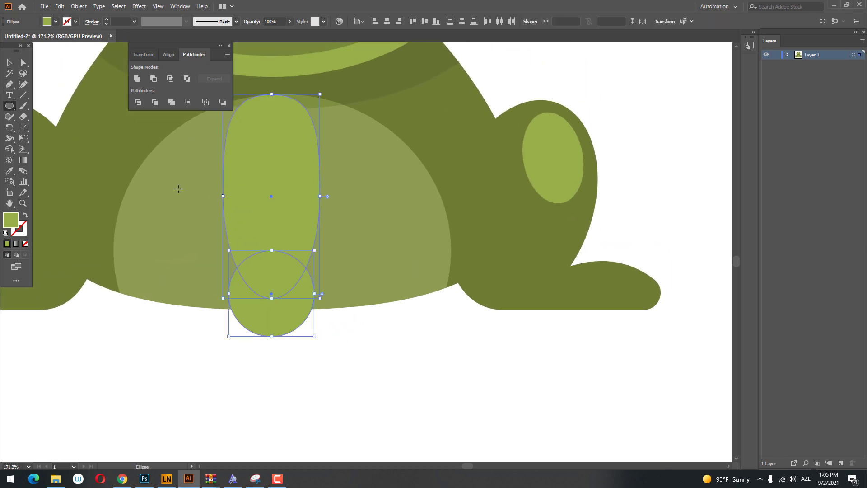
pyautogui.moveTo(367, 233)
pyautogui.mouseDown()
pyautogui.moveTo(422, 361)
pyautogui.moveTo(410, 313)
pyautogui.mouseUp()
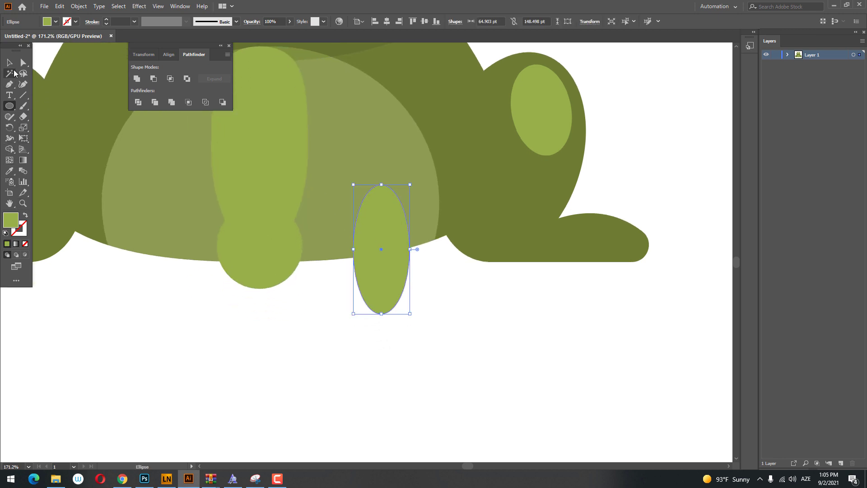
# - Widen then slim the second oval with Free Transform, then delete it
pyautogui.click(10, 62)
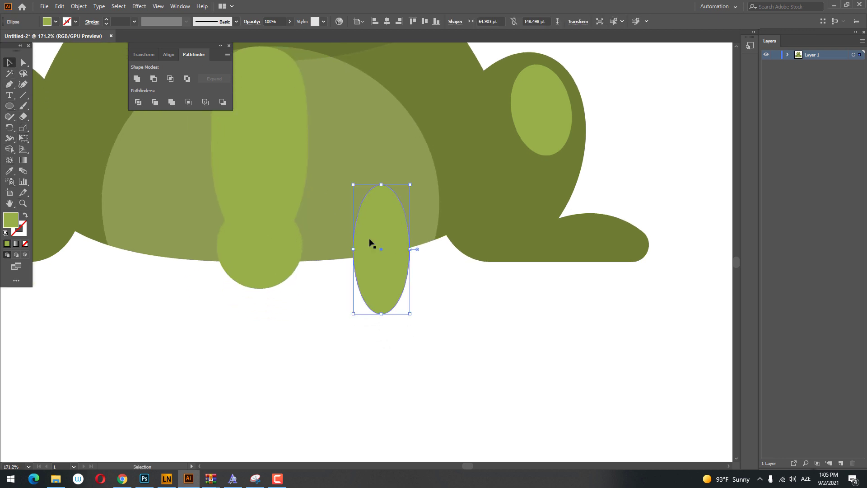
pyautogui.click(23, 140)
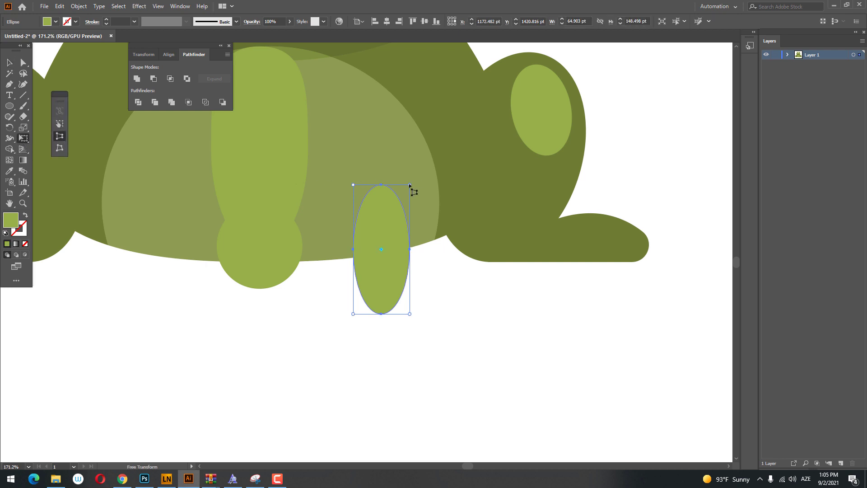
pyautogui.moveTo(410, 185); pyautogui.dragTo(451, 193)
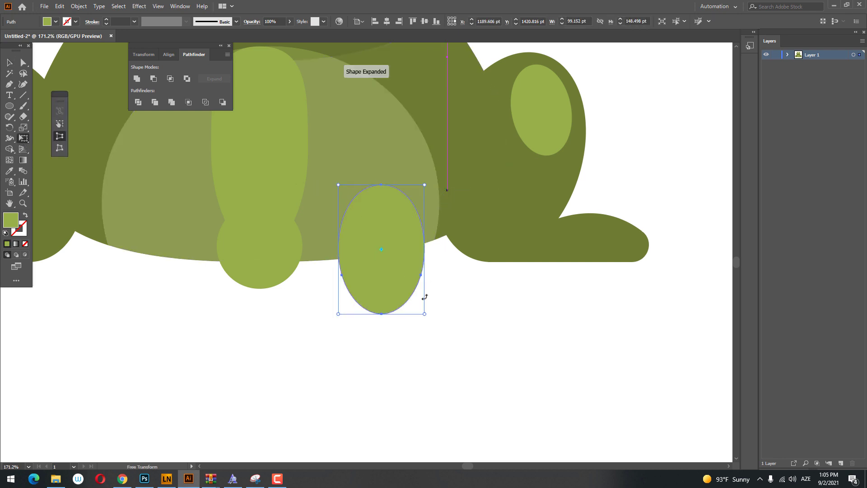
pyautogui.moveTo(425, 314)
pyautogui.mouseDown()
pyautogui.moveTo(397, 310)
pyautogui.moveTo(408, 314)
pyautogui.mouseUp()
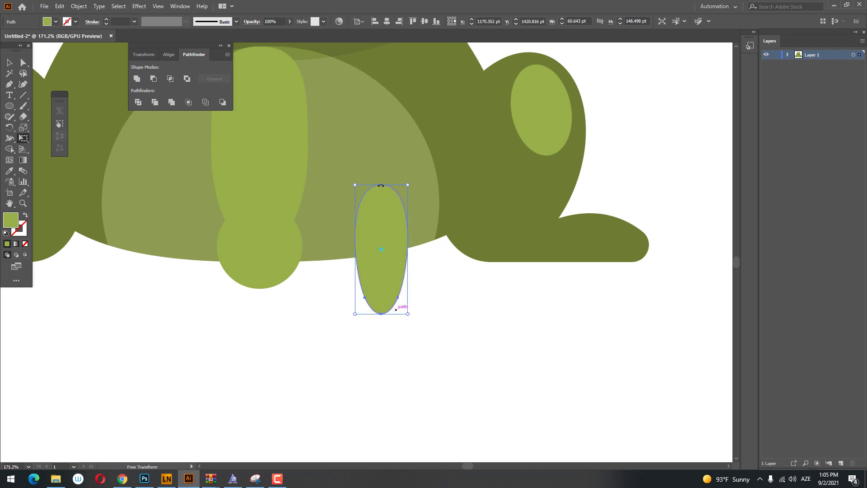
pyautogui.click(9, 64)
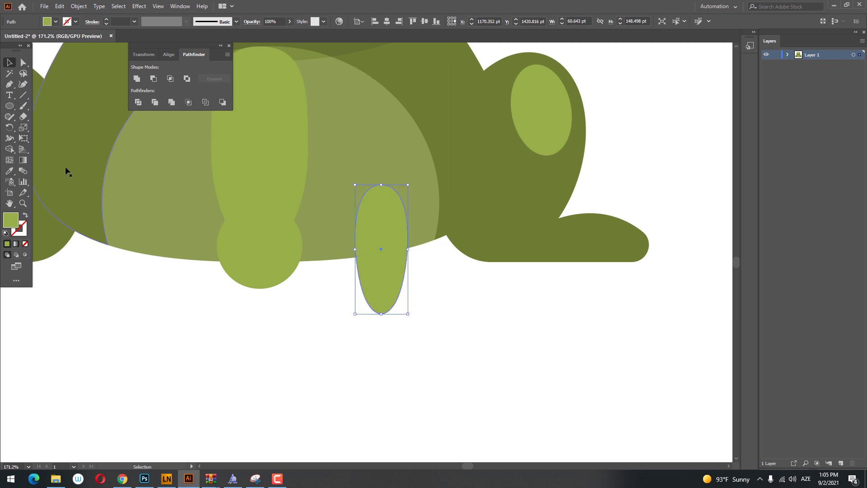
pyautogui.click(23, 63)
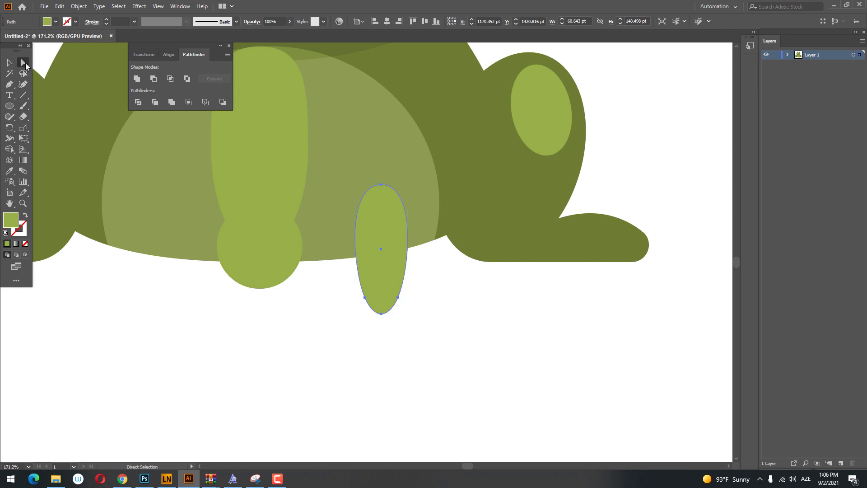
pyautogui.press('Delete')
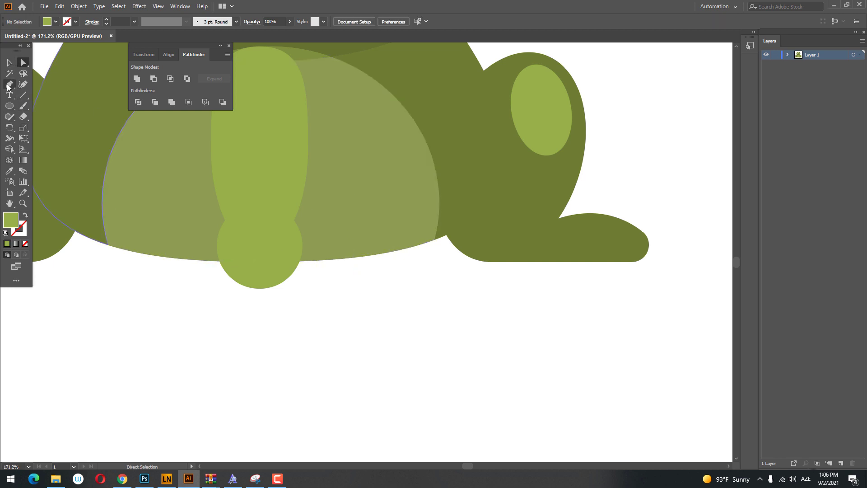
# - Draw a tapered trapezoid with the Pen tool and round its corners into a teardrop
pyautogui.click(408, 343)
pyautogui.click(383, 271)
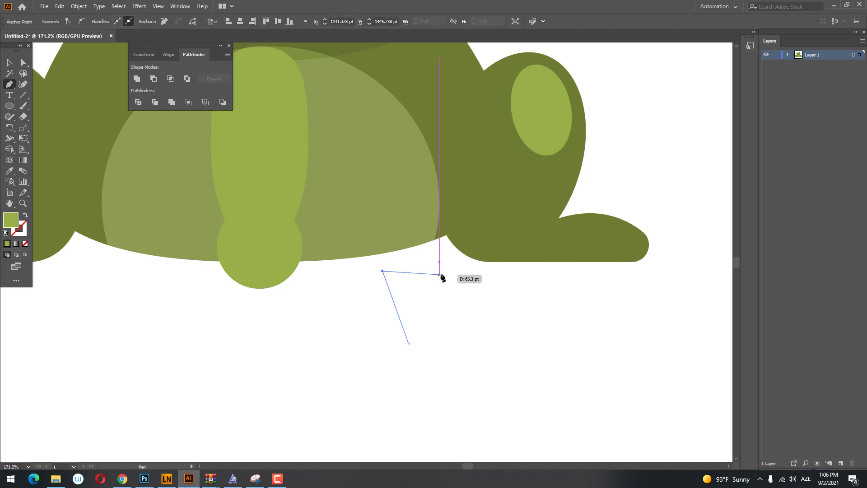
pyautogui.click(442, 271)
pyautogui.click(419, 343)
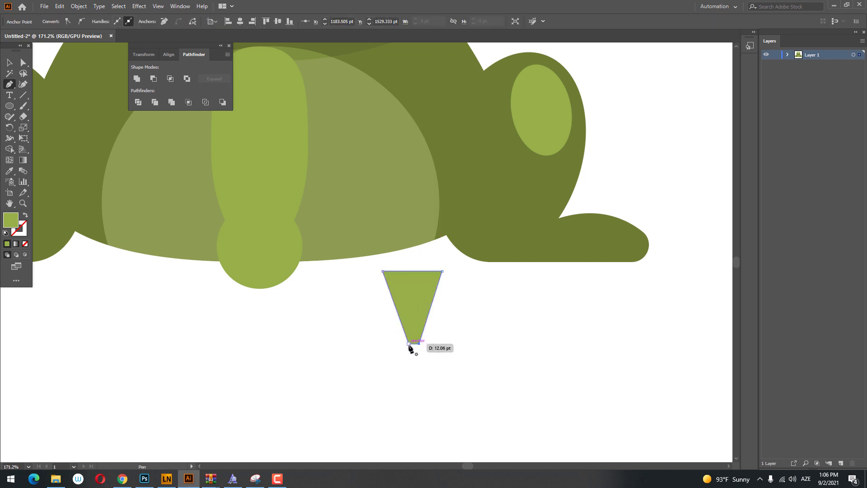
pyautogui.click(24, 62)
pyautogui.click(409, 319)
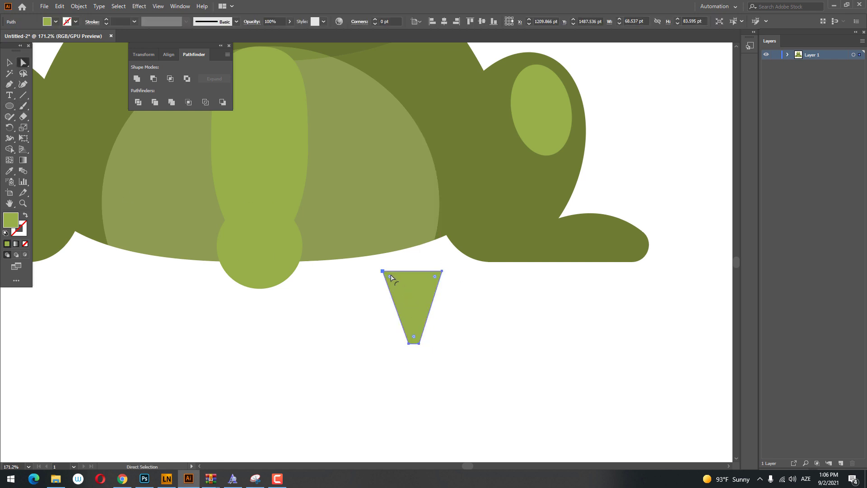
pyautogui.moveTo(393, 278); pyautogui.dragTo(429, 340)
pyautogui.moveTo(363, 270); pyautogui.dragTo(443, 402)
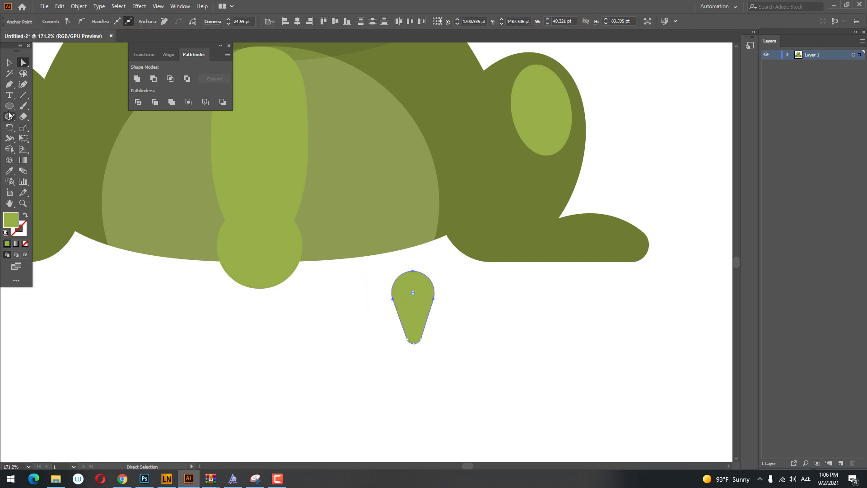
# - Add a round tip circle, unite it with the teardrop, and fit the finger under the hand
pyautogui.click(9, 106)
pyautogui.hotkey('ctrl', 'shift', 'a')
pyautogui.moveTo(397, 332); pyautogui.dragTo(432, 366)
pyautogui.click(9, 63)
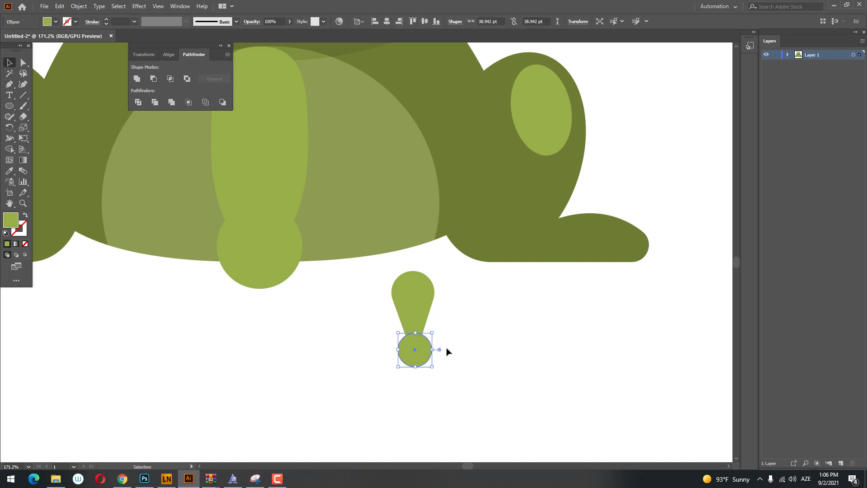
pyautogui.keyDown('shift'); pyautogui.click(413, 327); pyautogui.keyUp('shift')
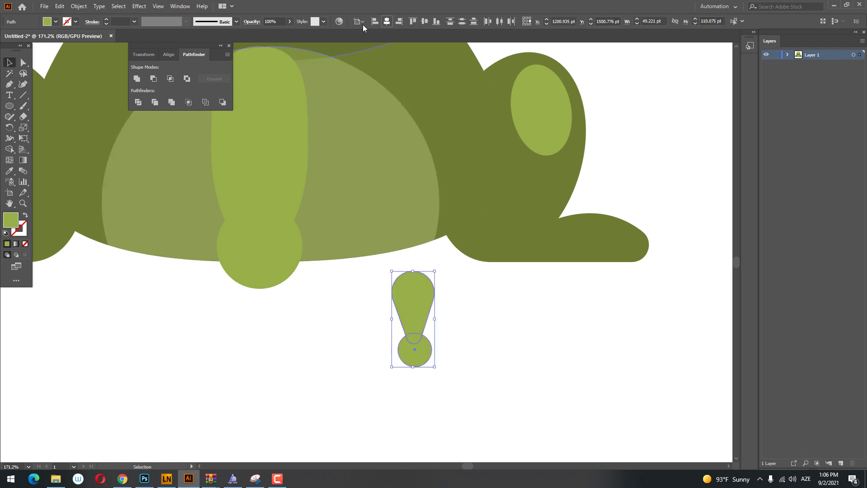
pyautogui.click(140, 79)
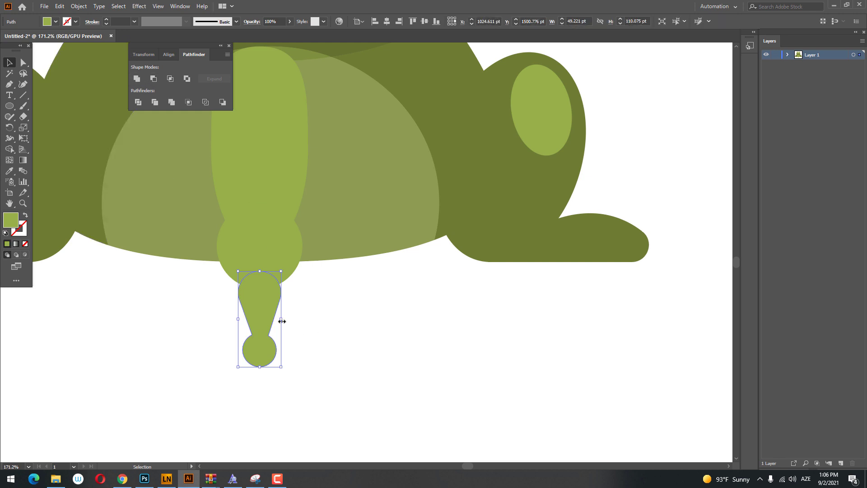
pyautogui.moveTo(282, 321); pyautogui.dragTo(270, 319)
pyautogui.moveTo(259, 367)
pyautogui.mouseDown()
pyautogui.moveTo(260, 345)
pyautogui.moveTo(303, 295)
pyautogui.moveTo(311, 265)
pyautogui.moveTo(323, 275)
pyautogui.moveTo(298, 304)
pyautogui.moveTo(319, 310)
pyautogui.moveTo(291, 322)
pyautogui.moveTo(296, 341)
pyautogui.moveTo(209, 300)
pyautogui.mouseUp()
# - Tilt the finger beside the hand and duplicate it as another toe
pyautogui.keyDown('shift'); pyautogui.click(308, 275); pyautogui.keyUp('shift')
pyautogui.click(336, 307)
pyautogui.click(312, 316)
pyautogui.hotkey('ctrl', 'shift', 'a')
pyautogui.hotkey('ctrl', 'shift', 'a')
pyautogui.press('z')
pyautogui.moveTo(208, 352)
pyautogui.mouseDown()
pyautogui.moveTo(152, 339)
pyautogui.moveTo(304, 383)
pyautogui.mouseUp()
# - Reposition and reshape the toes so five rounded toes fan beneath the leg
pyautogui.click(11, 73)
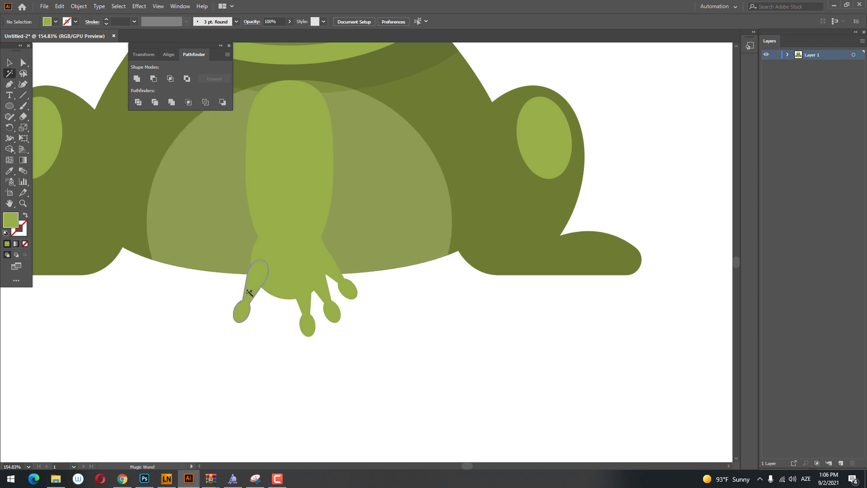
pyautogui.click(250, 289)
pyautogui.press('v')
pyautogui.hotkey('ctrl', 'shift', 'a')
pyautogui.moveTo(255, 300)
pyautogui.mouseDown()
pyautogui.moveTo(258, 291)
pyautogui.moveTo(270, 316)
pyautogui.mouseUp()
pyautogui.click(334, 362)
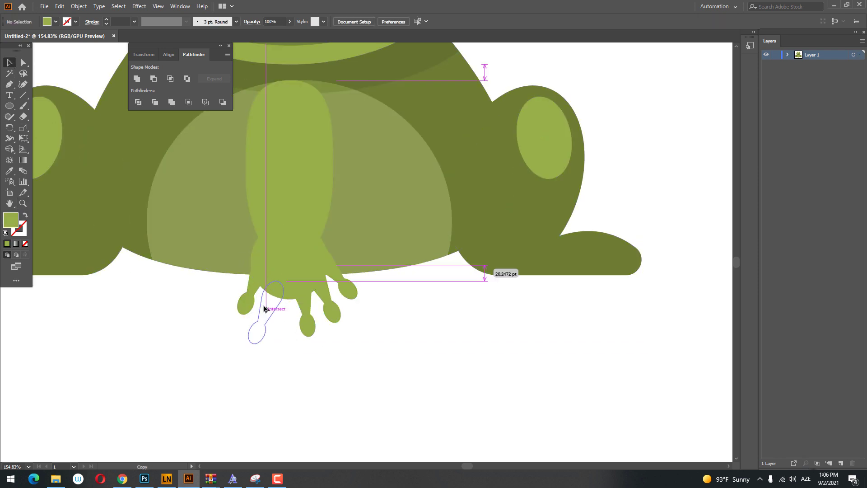
pyautogui.press('z')
pyautogui.moveTo(355, 334)
pyautogui.mouseDown()
pyautogui.moveTo(256, 334)
pyautogui.moveTo(248, 314)
pyautogui.mouseUp()
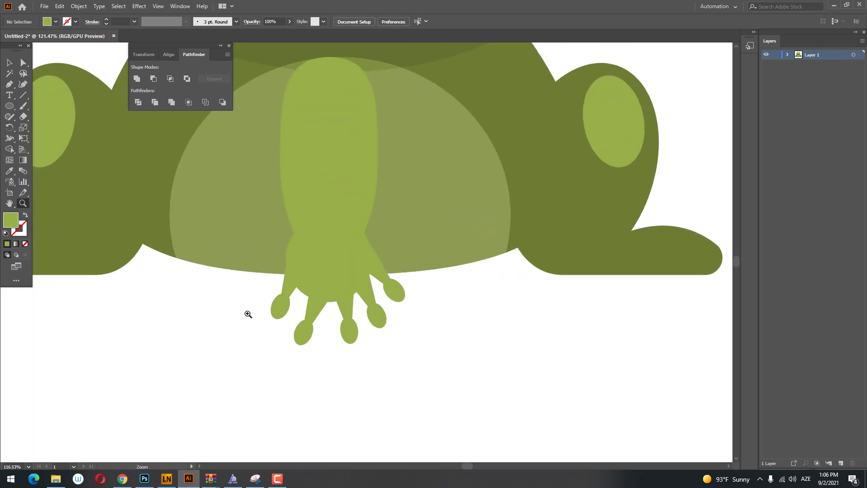
pyautogui.click(10, 62)
pyautogui.click(321, 303)
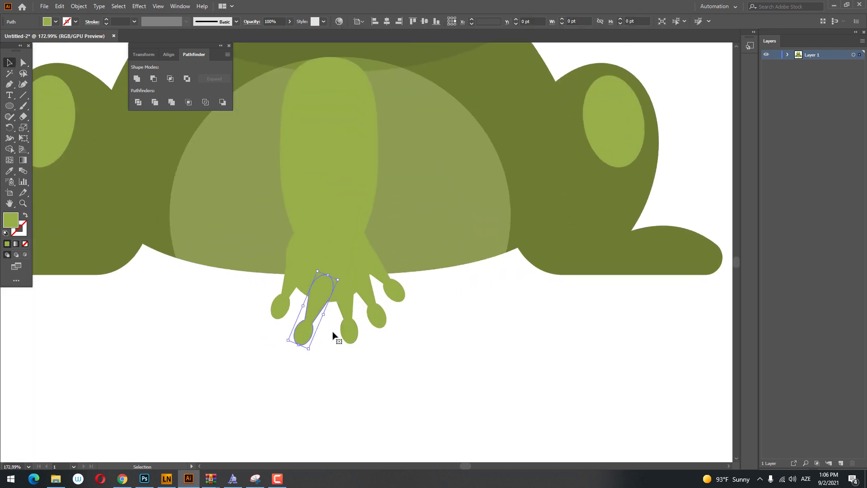
pyautogui.moveTo(310, 353)
pyautogui.mouseDown()
pyautogui.moveTo(348, 358)
pyautogui.moveTo(296, 330)
pyautogui.moveTo(332, 305)
pyautogui.mouseUp()
pyautogui.press('z')
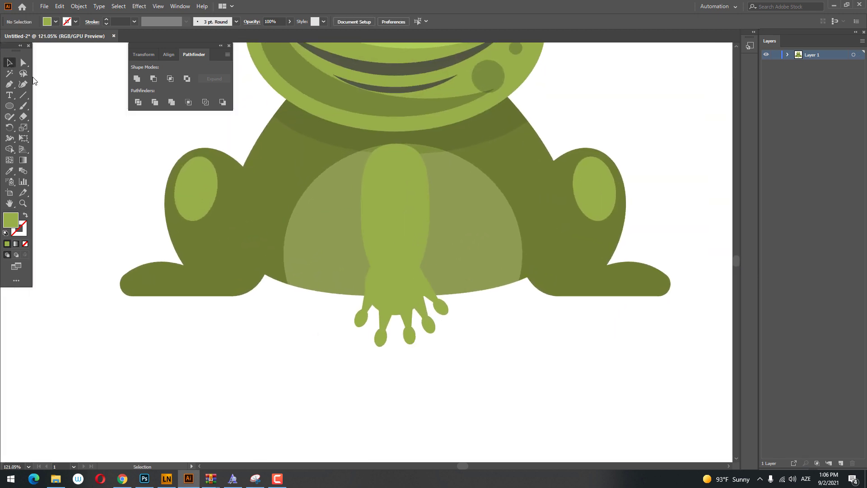
# - Draw a tall oval on the front leg and fill it with light green via Eyedropper
pyautogui.click(12, 112)
pyautogui.moveTo(375, 163)
pyautogui.mouseDown()
pyautogui.moveTo(410, 240)
pyautogui.moveTo(363, 302)
pyautogui.mouseUp()
pyautogui.keyDown('alt'); pyautogui.scroll(-5, 363, 302); pyautogui.keyUp('alt')
pyautogui.press('i')
pyautogui.click(284, 125)
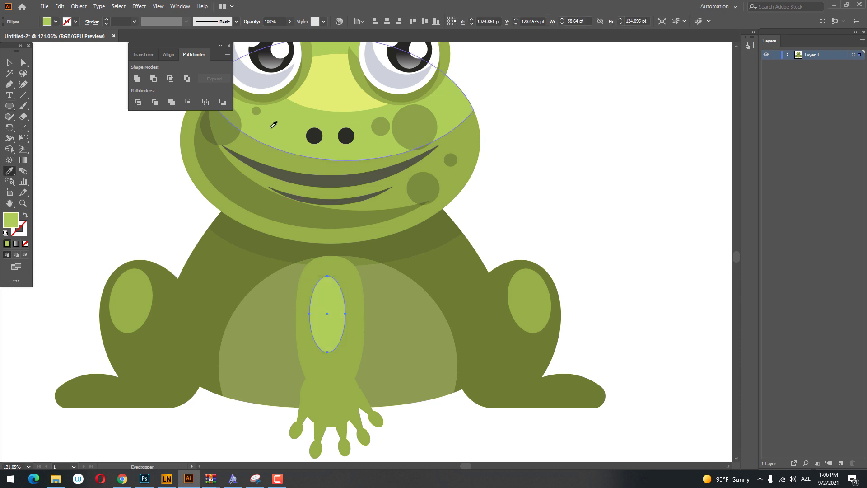
pyautogui.press('z')
pyautogui.keyDown('alt'); pyautogui.scroll(2, 301, 136); pyautogui.keyUp('alt')
pyautogui.click(11, 65)
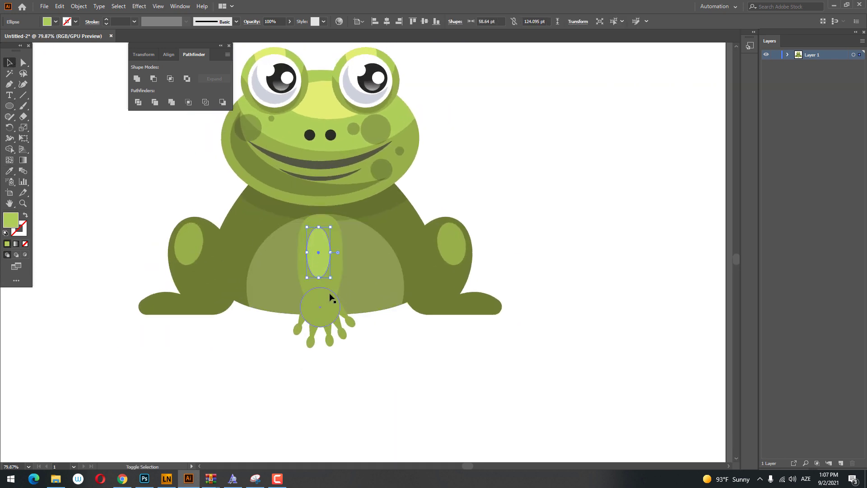
# - Group the arm, toes and palm, then move the leg left and tilt it outward
pyautogui.keyDown('shift'); pyautogui.click(336, 290); pyautogui.keyUp('shift')
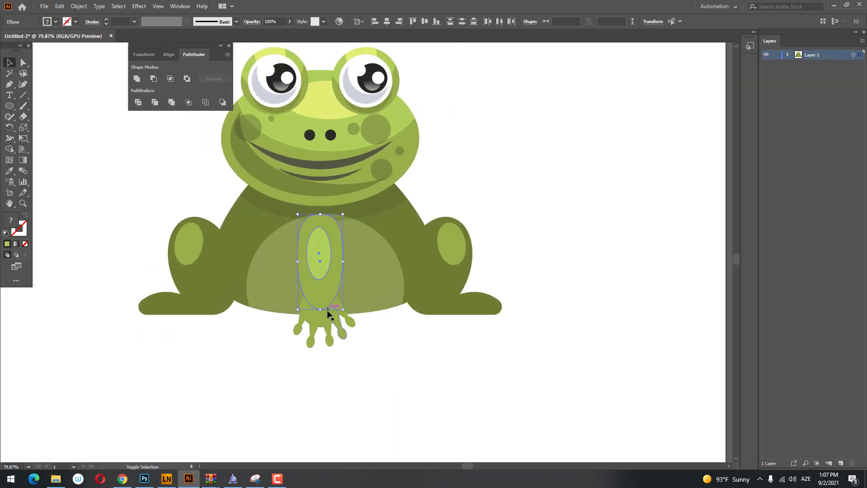
pyautogui.keyDown('shift'); pyautogui.click(315, 320); pyautogui.keyUp('shift')
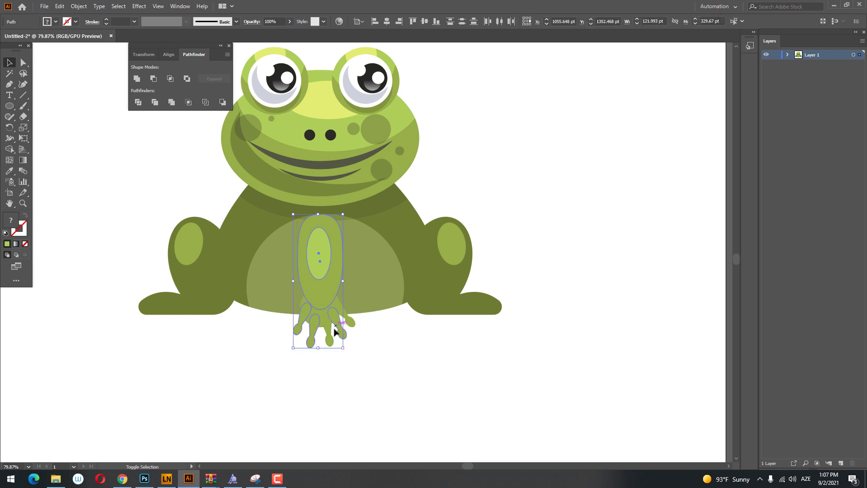
pyautogui.keyDown('shift'); pyautogui.click(321, 312); pyautogui.keyUp('shift')
pyautogui.rightClick(329, 274)
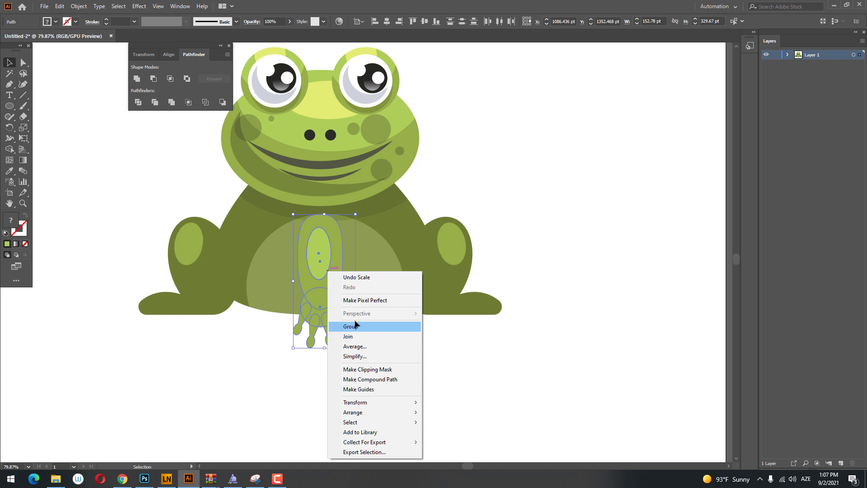
pyautogui.click(360, 333)
pyautogui.moveTo(320, 264); pyautogui.dragTo(265, 257)
pyautogui.moveTo(303, 348); pyautogui.dragTo(320, 339)
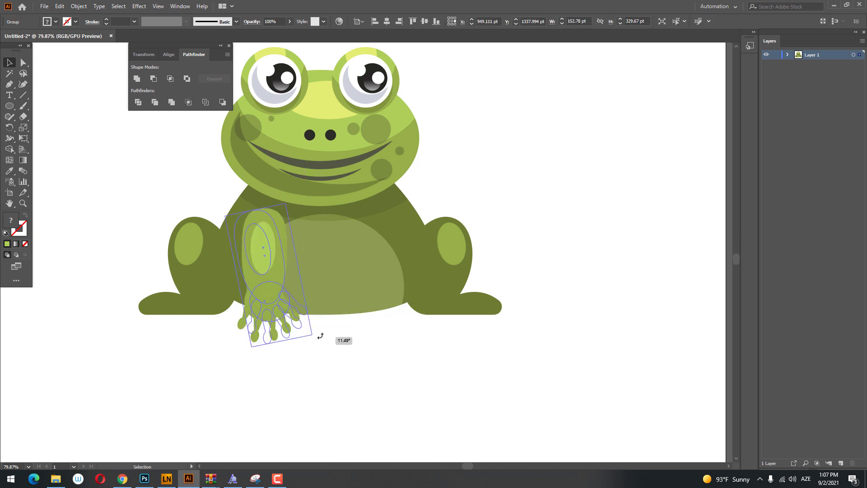
pyautogui.click(364, 366)
# - Copy the leg group, paste it in front, and move the copy to the frog's right
pyautogui.click(285, 278)
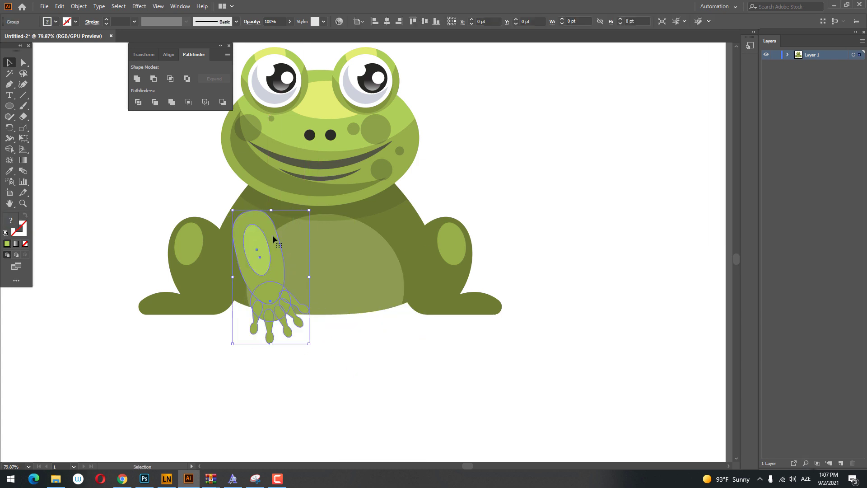
pyautogui.click(59, 6)
pyautogui.click(74, 50)
pyautogui.click(59, 6)
pyautogui.click(84, 69)
pyautogui.moveTo(253, 299); pyautogui.dragTo(360, 299)
# - Reflect the copied leg across the vertical axis to mirror the left leg
pyautogui.rightClick(381, 283)
pyautogui.moveTo(409, 383)
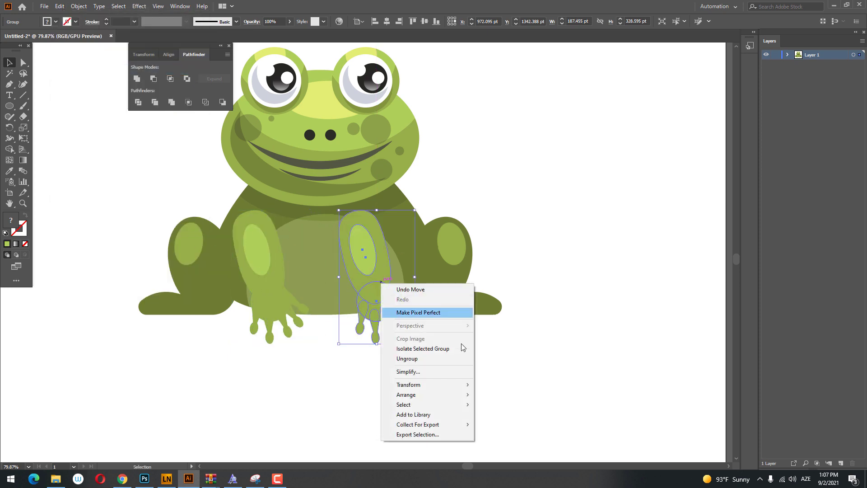
pyautogui.click(518, 418)
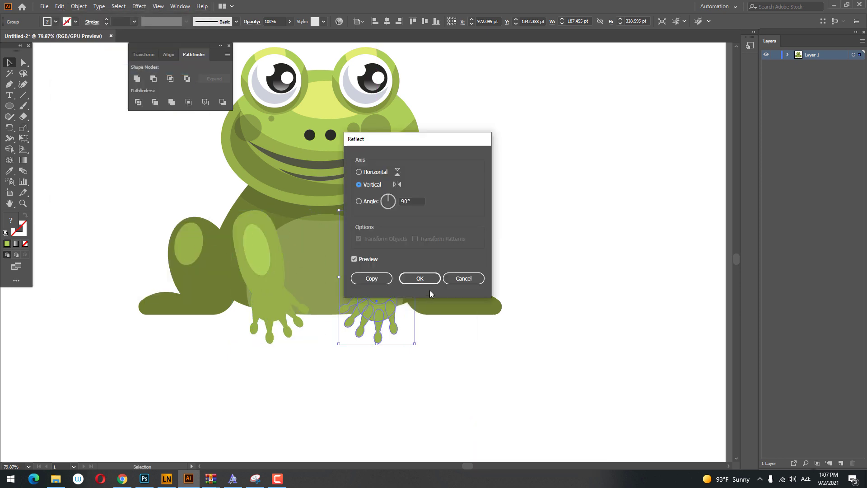
pyautogui.click(422, 277)
pyautogui.click(478, 330)
pyautogui.press('z')
pyautogui.moveTo(441, 336); pyautogui.dragTo(3, 56)
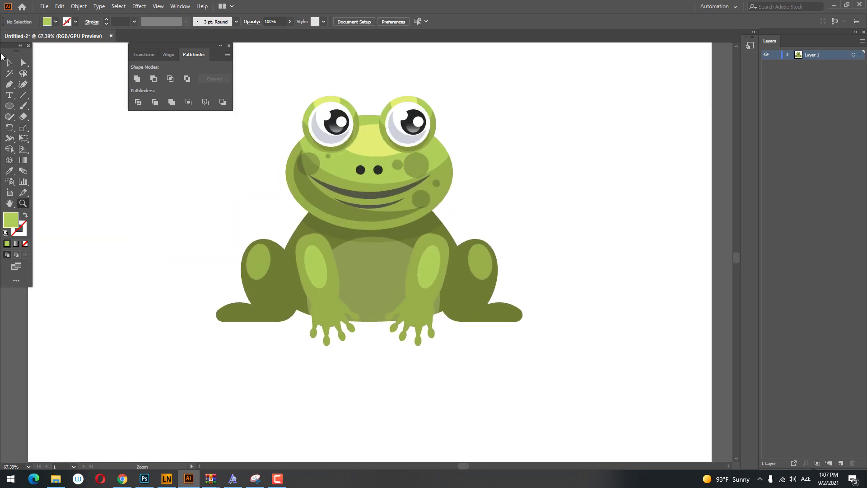
pyautogui.click(316, 271)
pyautogui.keyDown('shift'); pyautogui.click(445, 276); pyautogui.keyUp('shift')
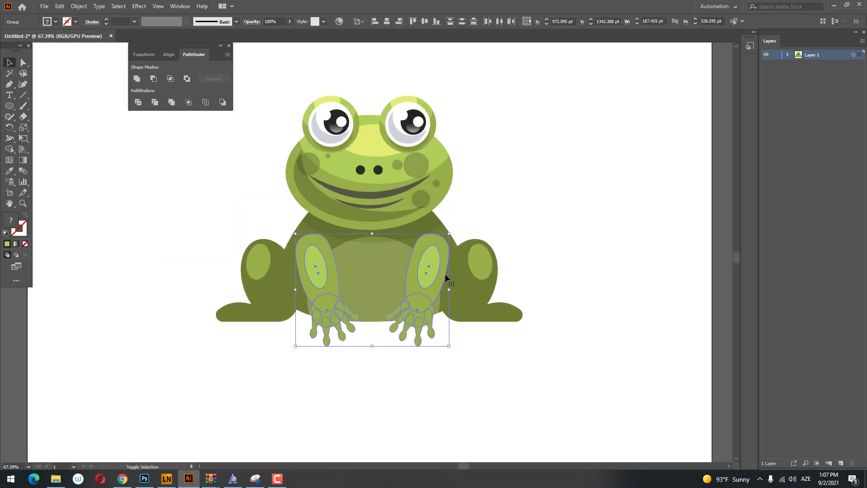
# - Delete the mirrored right front leg
pyautogui.click(493, 393)
pyautogui.click(421, 291)
pyautogui.press('Delete')
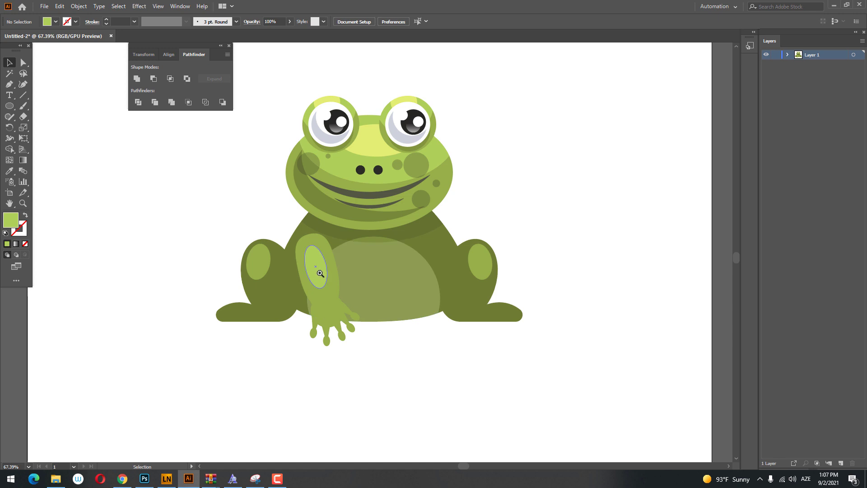
pyautogui.scroll(2, 321, 275)
# - Draw a light yellow circle spot on the left front leg
pyautogui.press('l')
pyautogui.moveTo(289, 230); pyautogui.dragTo(321, 262)
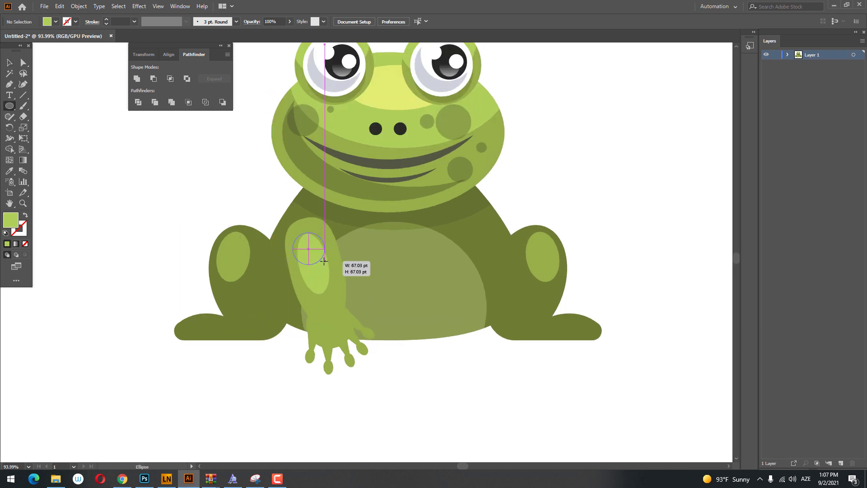
pyautogui.click(9, 170)
pyautogui.click(389, 81)
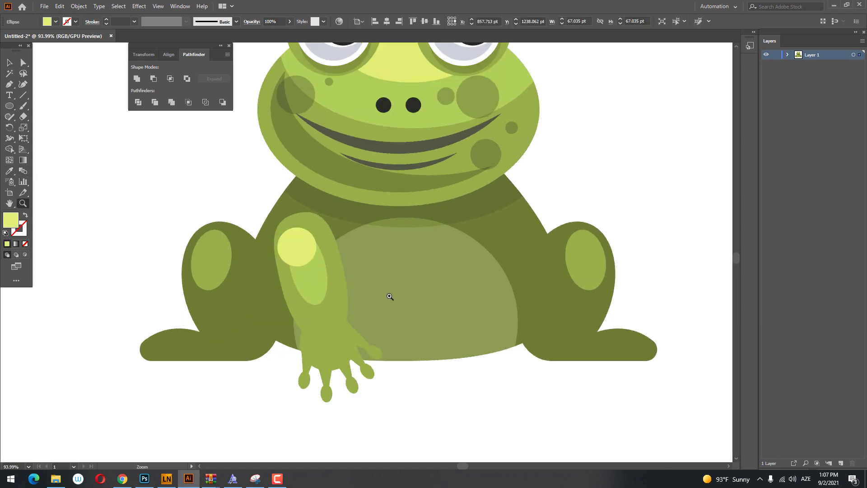
pyautogui.keyDown('alt'); pyautogui.scroll(3, 337, 241); pyautogui.keyUp('alt')
# - Add five more yellow spots of varying sizes on the left leg
pyautogui.press('l')
pyautogui.moveTo(327, 267)
pyautogui.mouseDown()
pyautogui.moveTo(332, 277)
pyautogui.moveTo(311, 314)
pyautogui.mouseUp()
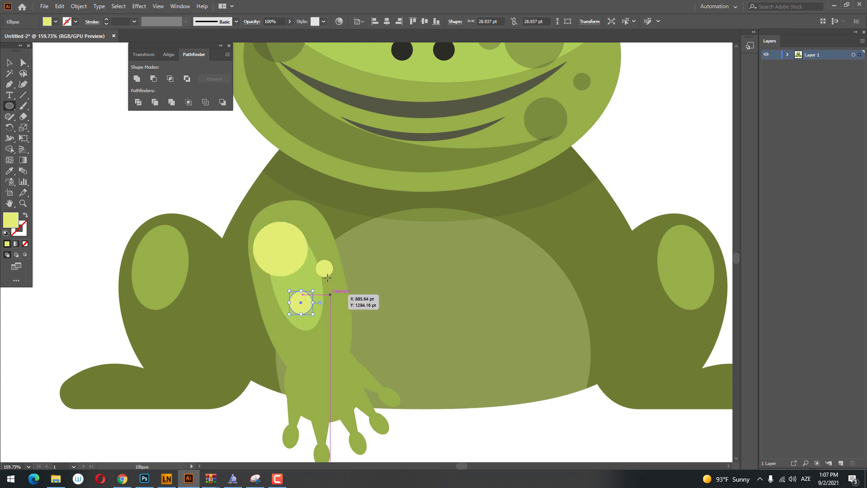
pyautogui.moveTo(316, 235); pyautogui.dragTo(327, 247)
pyautogui.moveTo(316, 294); pyautogui.dragTo(335, 313)
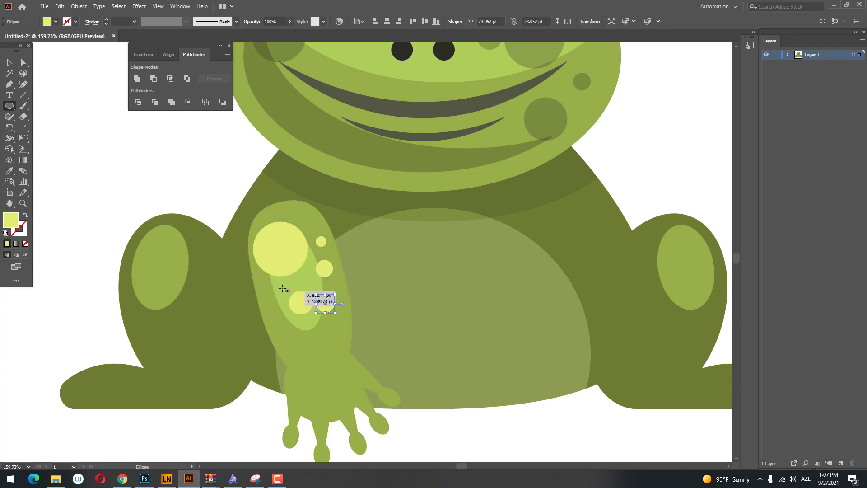
pyautogui.moveTo(265, 281); pyautogui.dragTo(281, 296)
pyautogui.moveTo(295, 326); pyautogui.dragTo(297, 327)
pyautogui.press('z')
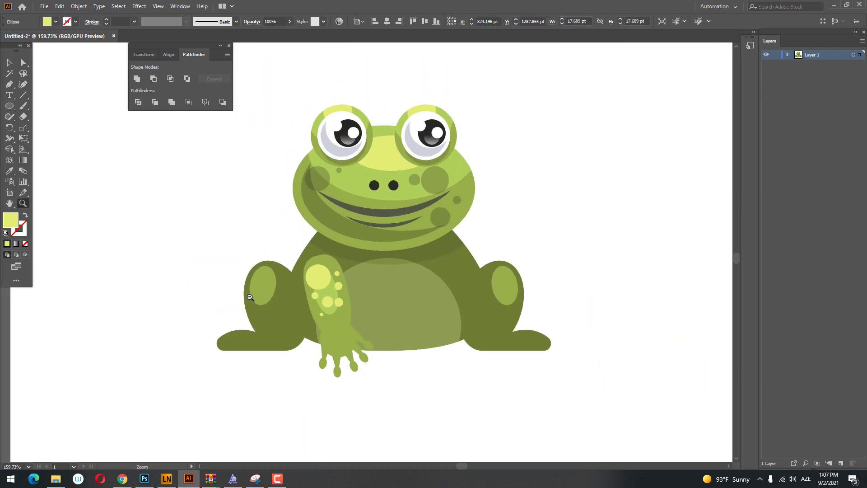
pyautogui.moveTo(181, 105); pyautogui.dragTo(70, 105)
# - Set the selected spots to 60% opacity, then select the arm along with them
pyautogui.click(12, 66)
pyautogui.keyDown('shift'); pyautogui.click(306, 302); pyautogui.keyUp('shift')
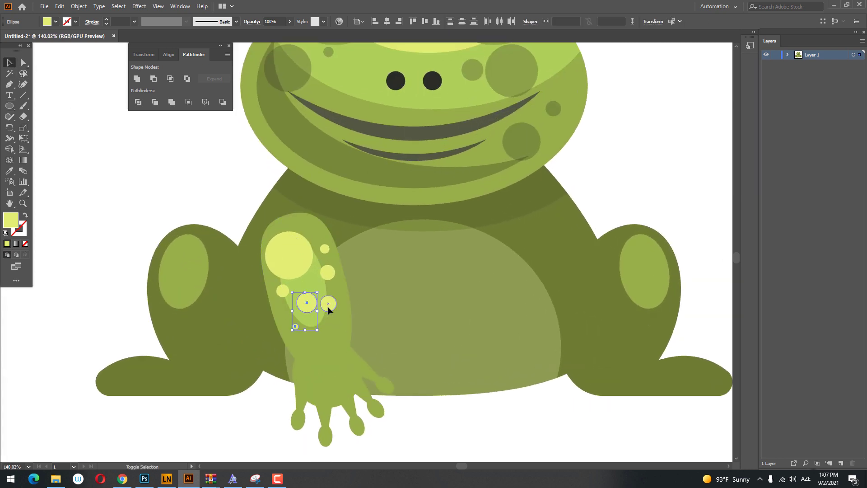
pyautogui.keyDown('shift'); pyautogui.click(327, 272); pyautogui.keyUp('shift')
pyautogui.keyDown('shift'); pyautogui.click(290, 255); pyautogui.keyUp('shift')
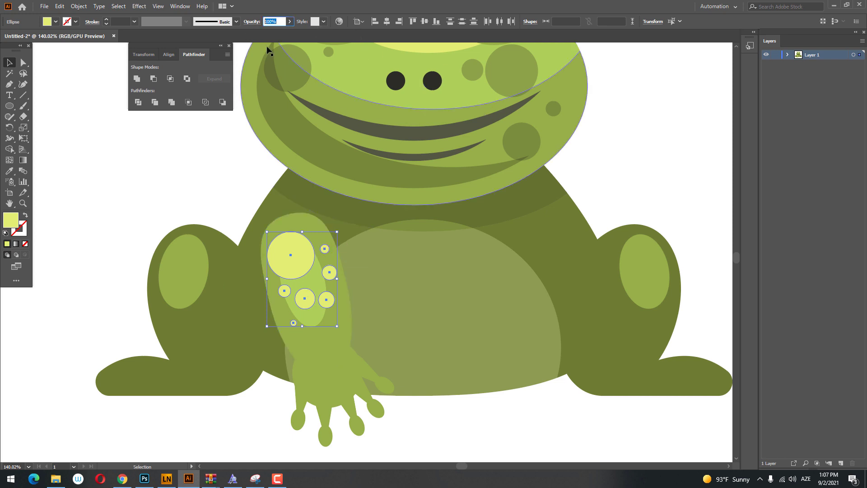
pyautogui.write('60')
pyautogui.press('Return')
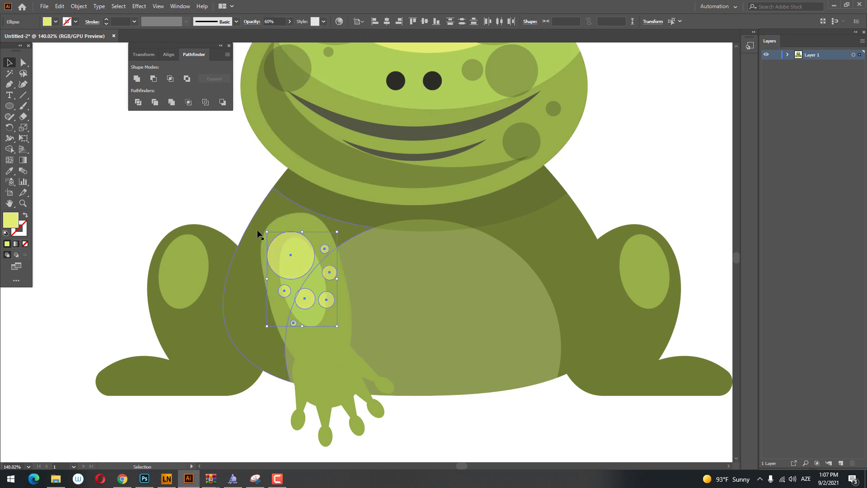
pyautogui.keyDown('shift'); pyautogui.click(321, 291); pyautogui.keyUp('shift')
pyautogui.rightClick(321, 291)
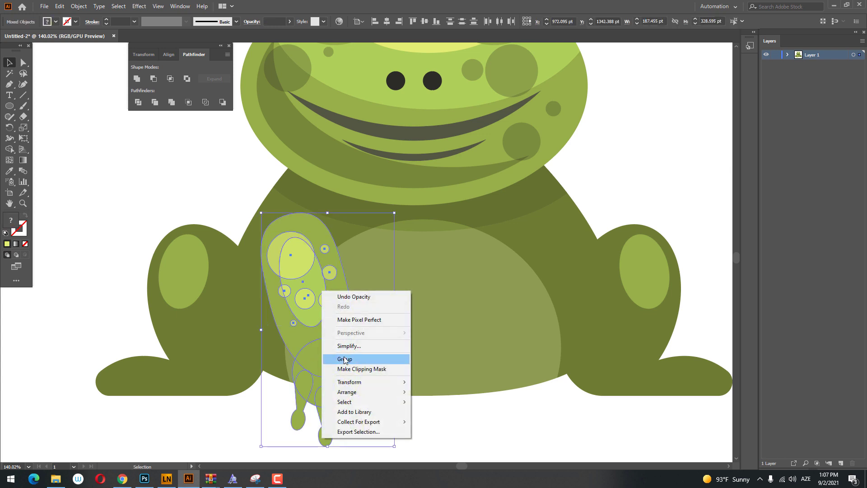
# - Group the spotted leg, then paste a copy on the right side and reflect it
pyautogui.click(341, 358)
pyautogui.click(63, 6)
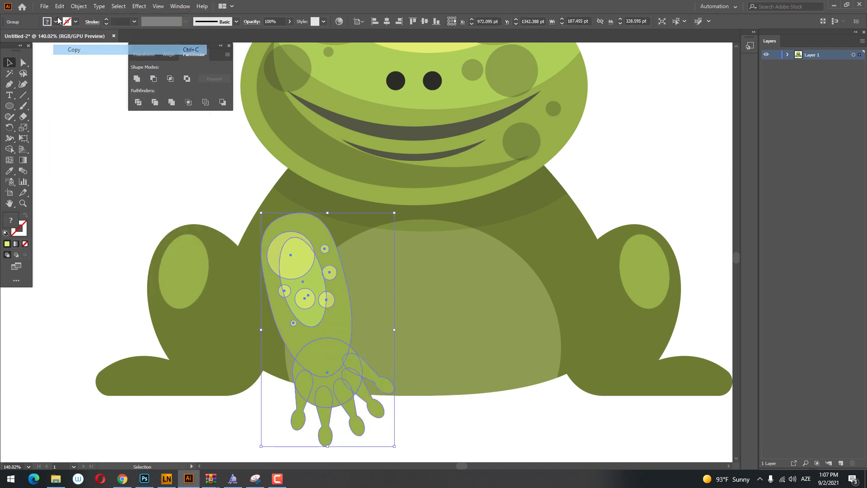
pyautogui.click(63, 6)
pyautogui.click(104, 72)
pyautogui.moveTo(309, 286); pyautogui.dragTo(533, 303)
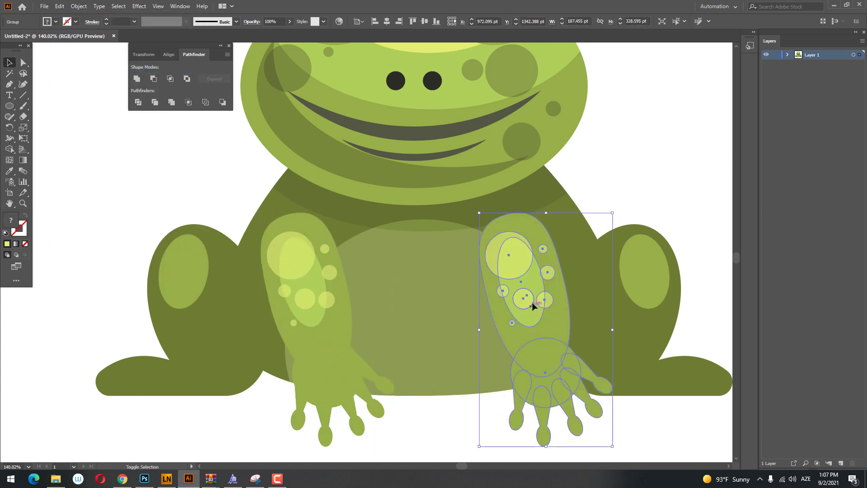
pyautogui.rightClick(533, 303)
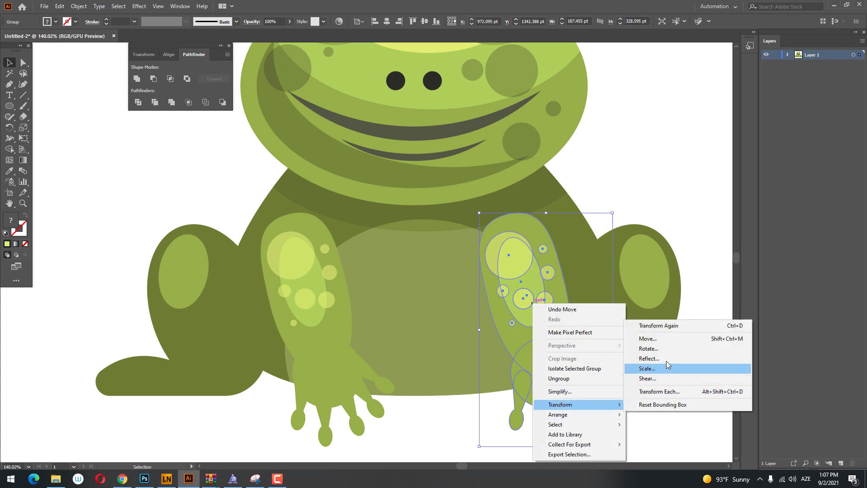
pyautogui.click(665, 359)
pyautogui.click(420, 278)
# - Group the two front legs together
pyautogui.hotkey('ctrl', '0')
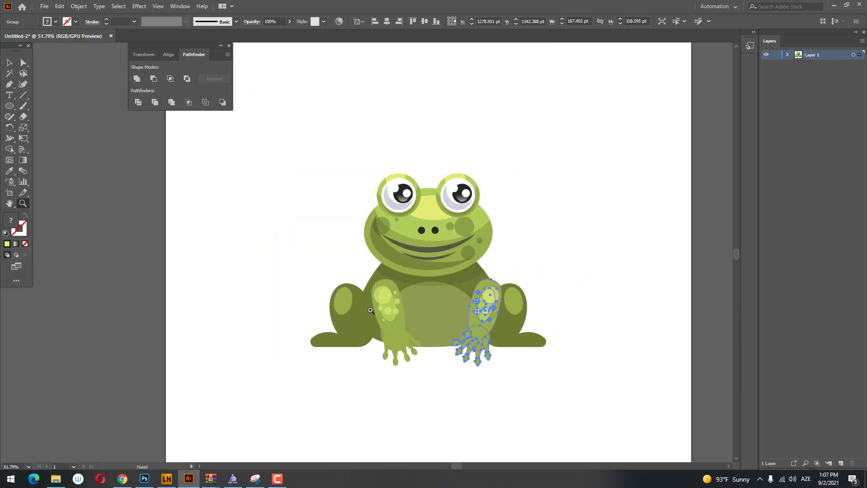
pyautogui.click(9, 62)
pyautogui.rightClick(459, 309)
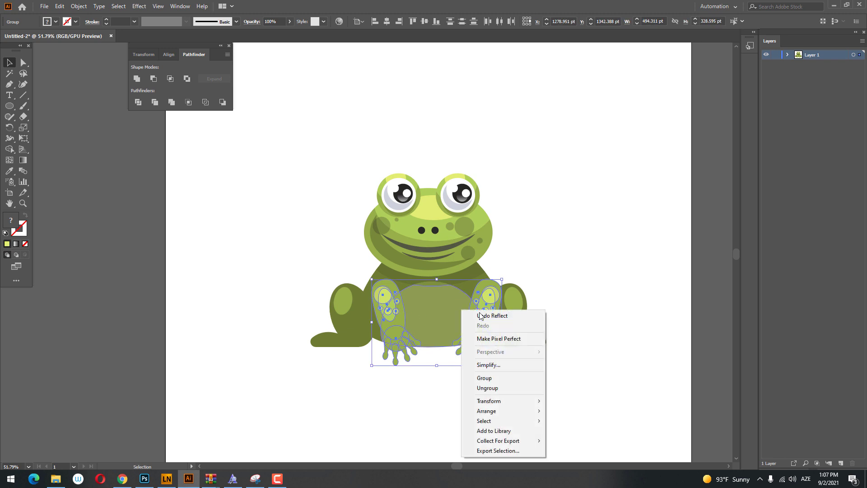
pyautogui.click(483, 378)
# - Select the frog's lower body parts, excluding the head, and group them
pyautogui.hotkey('ctrl', 'a')
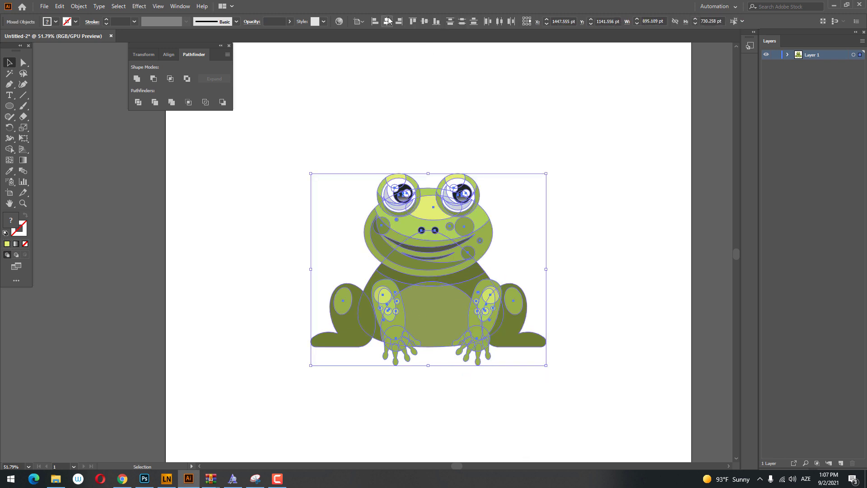
pyautogui.click(533, 197)
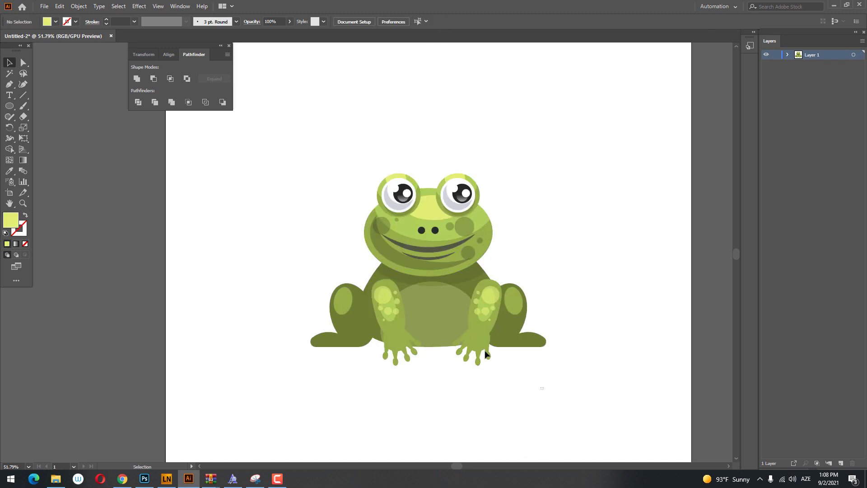
pyautogui.moveTo(541, 385); pyautogui.dragTo(267, 230)
pyautogui.keyDown('shift'); pyautogui.click(467, 245); pyautogui.keyUp('shift')
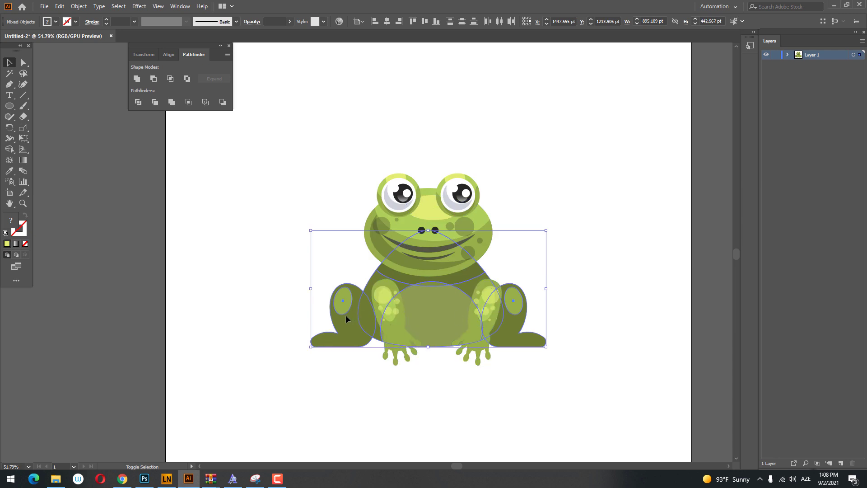
pyautogui.click(423, 256)
pyautogui.rightClick(423, 257)
pyautogui.click(446, 314)
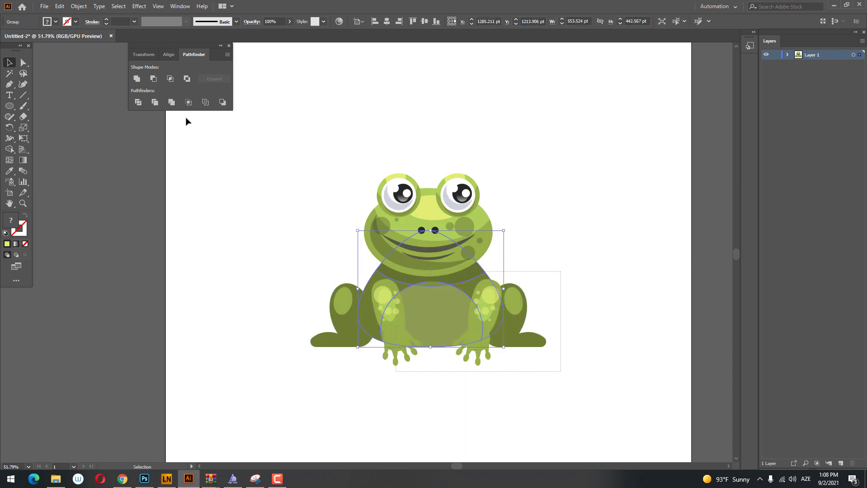
# - Group the entire frog and align it vertically on the artboard
pyautogui.hotkey('ctrl', 'a')
pyautogui.hotkey('ctrl', 'g')
pyautogui.click(610, 254)
pyautogui.press('z')
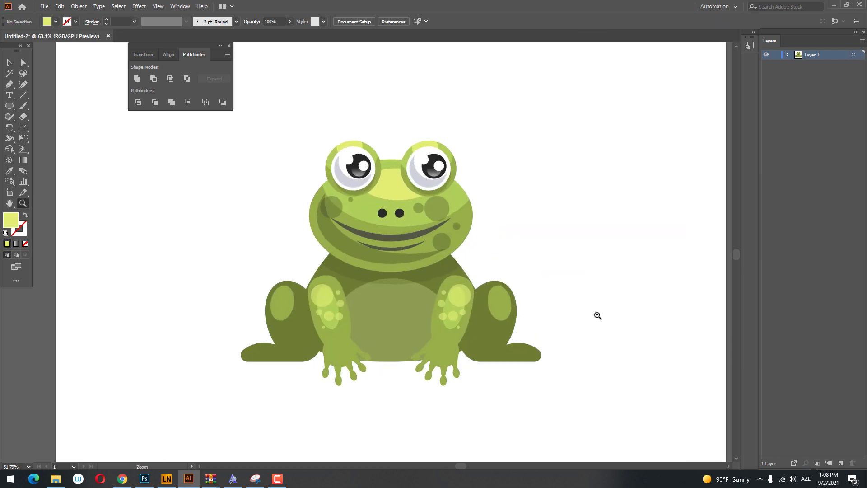
pyautogui.moveTo(596, 316); pyautogui.dragTo(499, 240)
pyautogui.press('v')
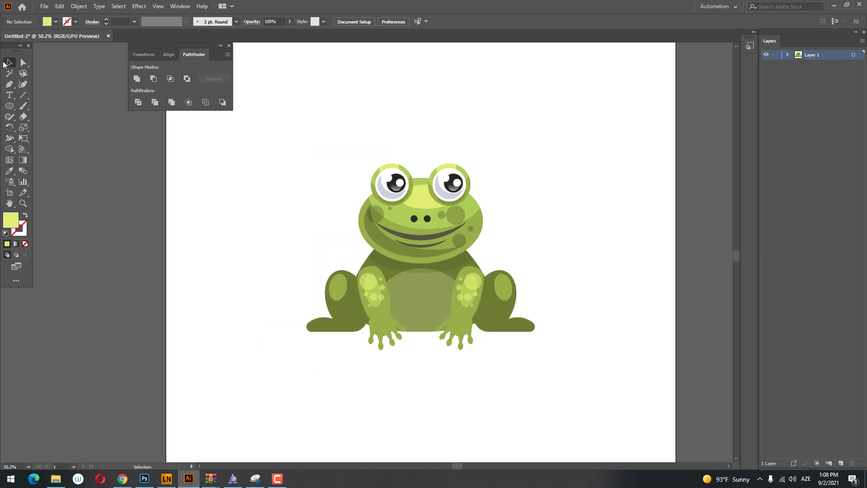
pyautogui.moveTo(273, 168); pyautogui.dragTo(496, 325)
pyautogui.rightClick(481, 283)
pyautogui.click(521, 352)
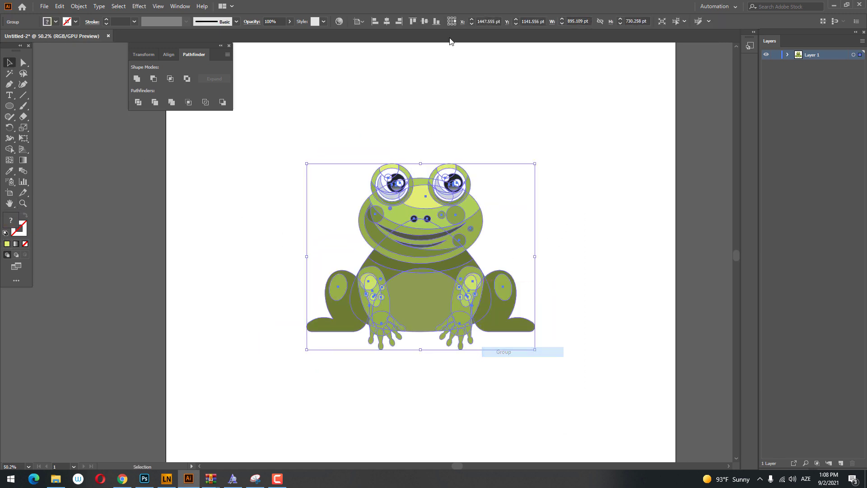
pyautogui.click(425, 21)
pyautogui.click(567, 300)
pyautogui.moveTo(567, 300); pyautogui.dragTo(576, 321)
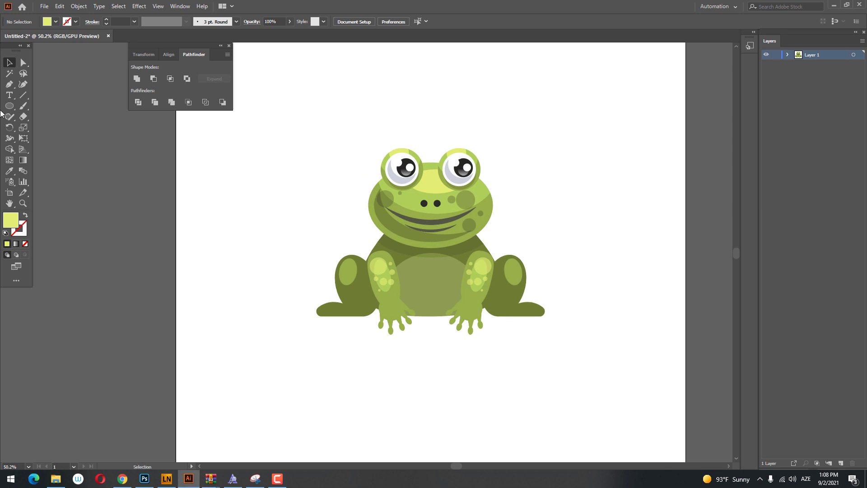
# - Draw a wide black-filled ellipse across the frog's feet
pyautogui.click(9, 106)
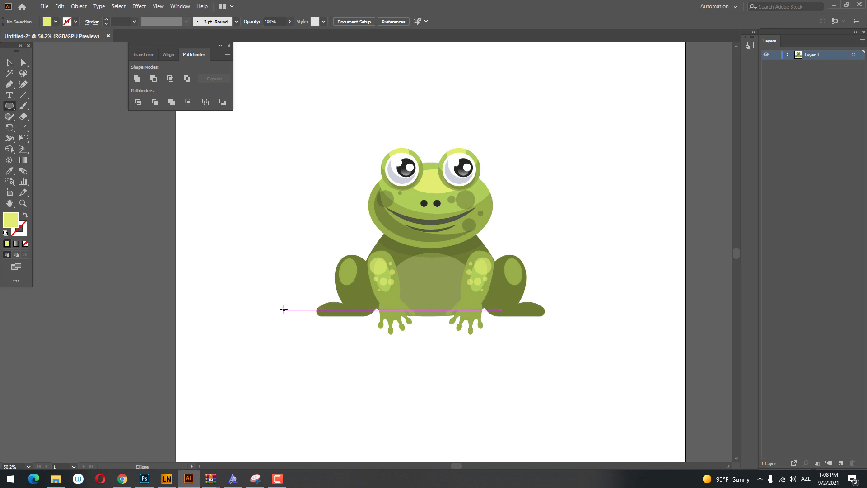
pyautogui.moveTo(283, 307); pyautogui.dragTo(567, 330)
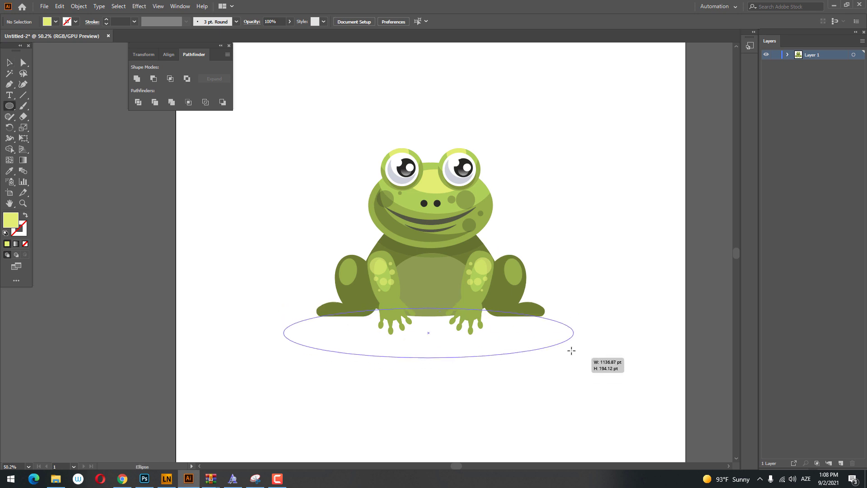
pyautogui.doubleClick(14, 226)
pyautogui.moveTo(568, 187); pyautogui.dragTo(534, 217)
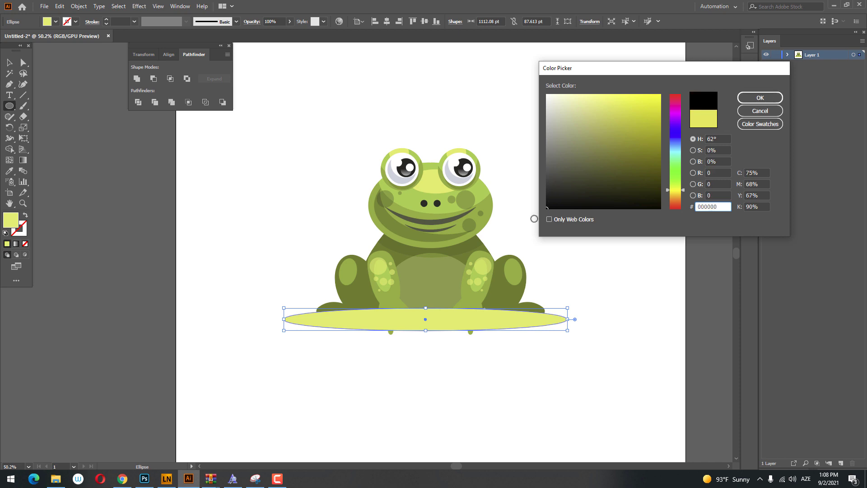
pyautogui.click(760, 98)
# - Set the ellipse to 60% opacity, send it behind the frog, and nudge it up
pyautogui.press('v')
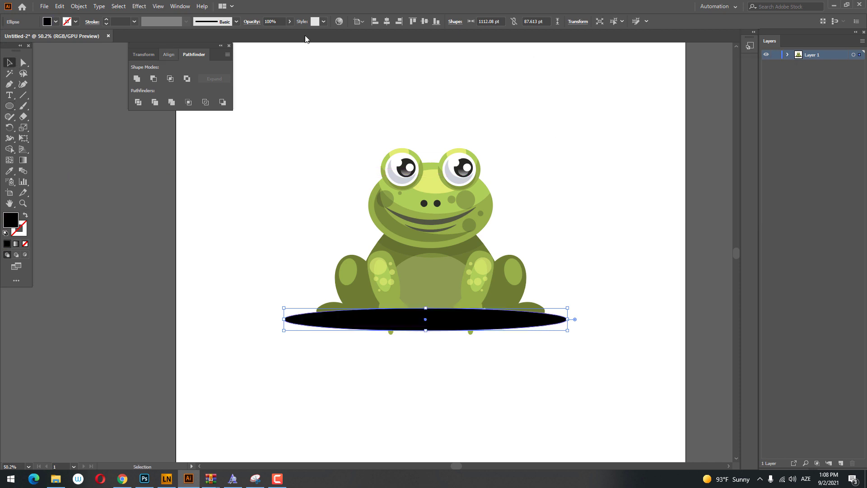
pyautogui.write('60')
pyautogui.press('Return')
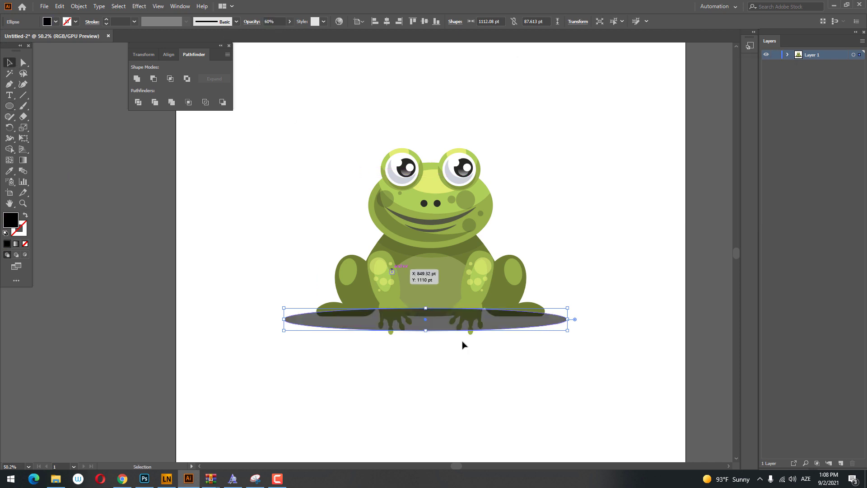
pyautogui.rightClick(470, 319)
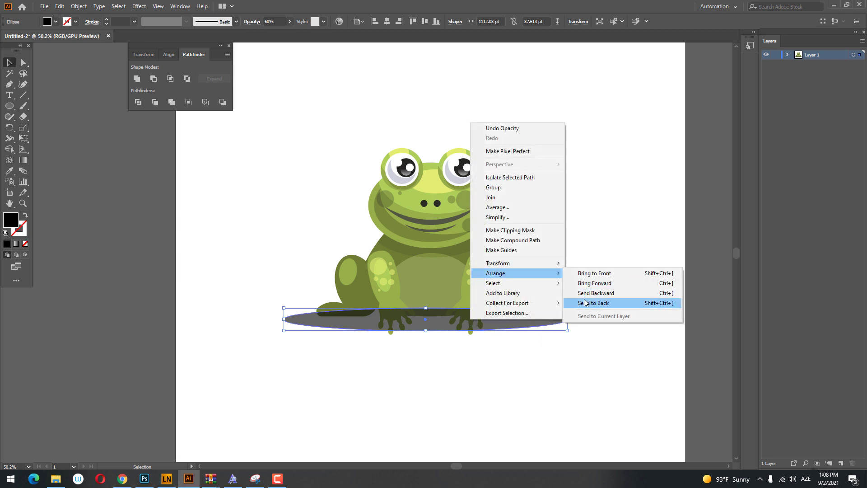
pyautogui.click(593, 303)
pyautogui.click(556, 359)
pyautogui.moveTo(523, 328); pyautogui.dragTo(571, 313)
# - Stretch the shadow ellipse taller and lower its opacity to 20%
pyautogui.click(551, 367)
pyautogui.click(426, 322)
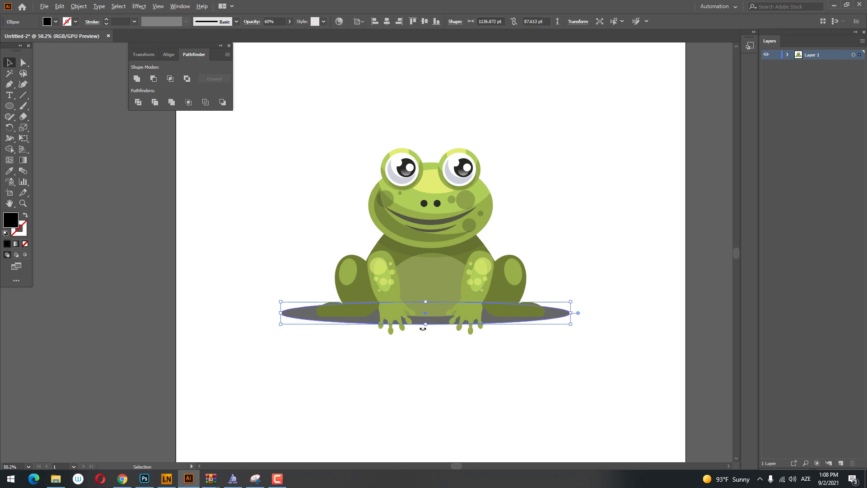
pyautogui.moveTo(425, 323); pyautogui.dragTo(426, 340)
pyautogui.click(449, 395)
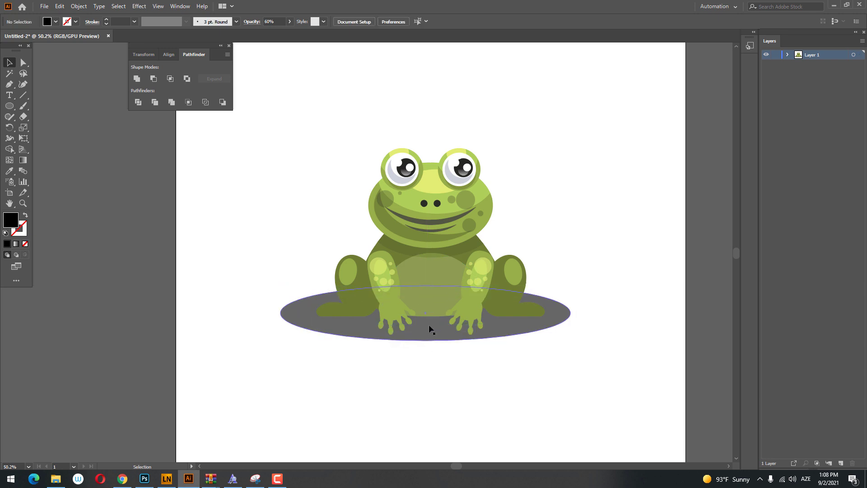
pyautogui.click(429, 329)
pyautogui.click(274, 21)
pyautogui.write('20')
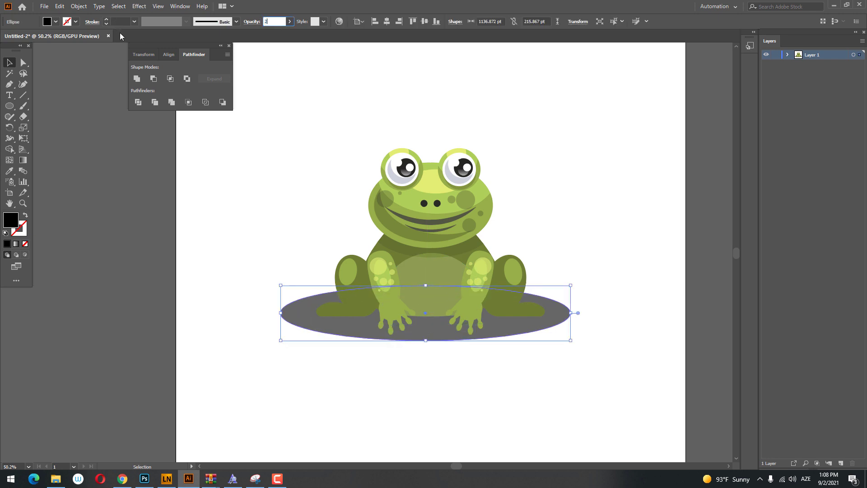
pyautogui.press('Return')
# - Group the frog together with its shadow ellipse
pyautogui.click(609, 397)
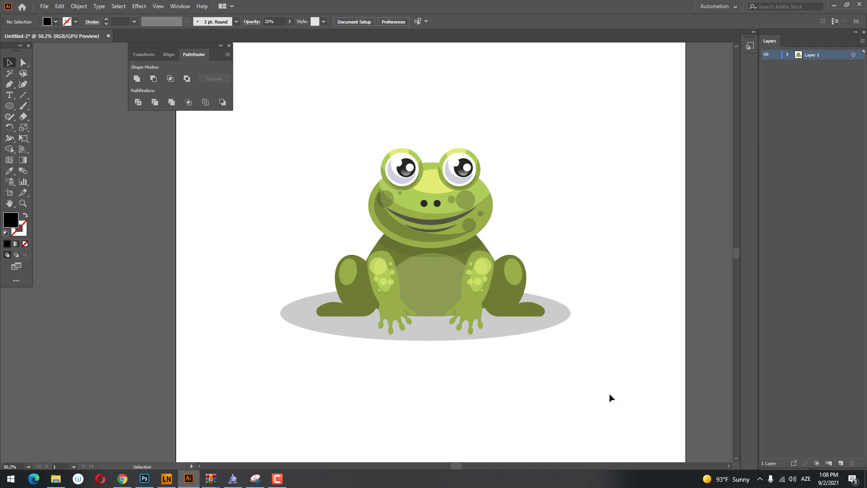
pyautogui.click(439, 330)
pyautogui.moveTo(587, 392); pyautogui.dragTo(311, 208)
pyautogui.rightClick(509, 248)
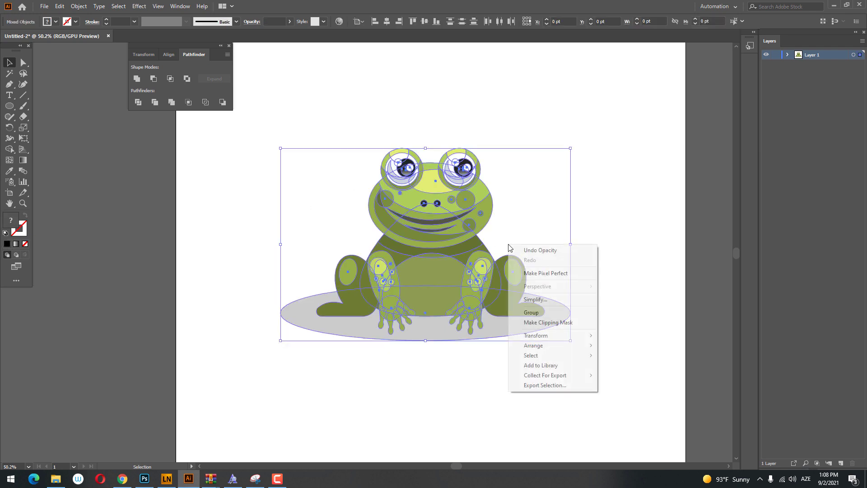
pyautogui.click(531, 312)
pyautogui.click(585, 261)
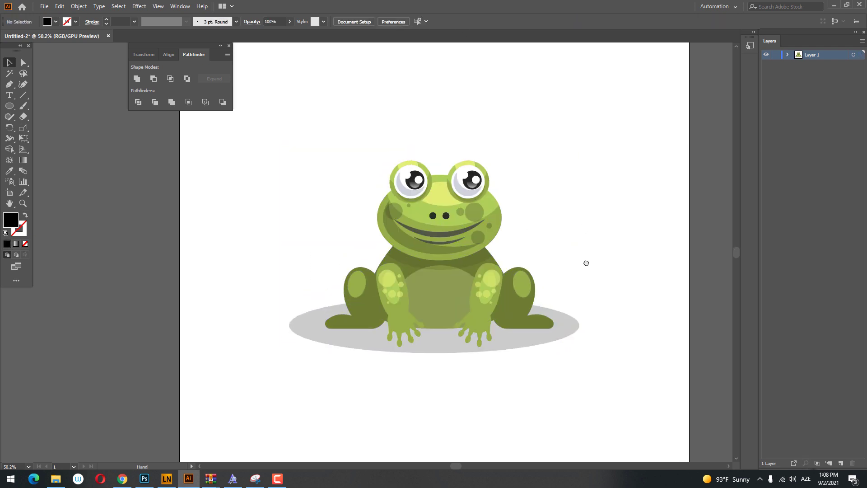
pyautogui.press('z')
pyautogui.moveTo(584, 261); pyautogui.dragTo(619, 282)
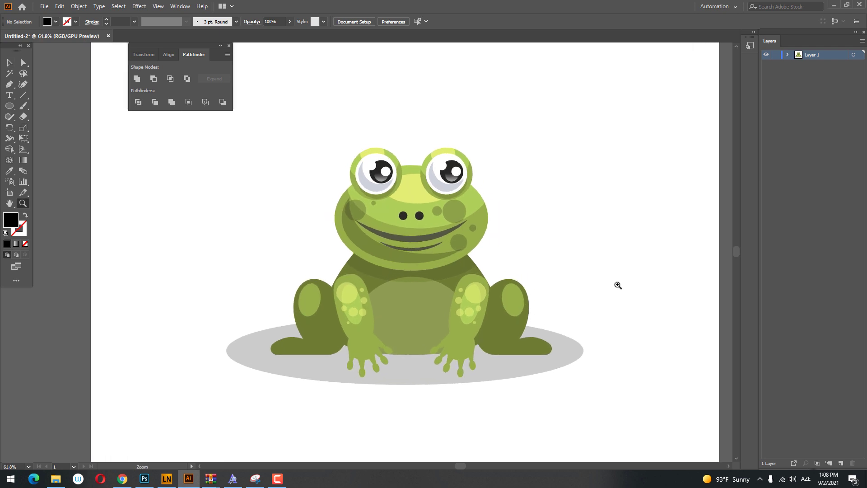